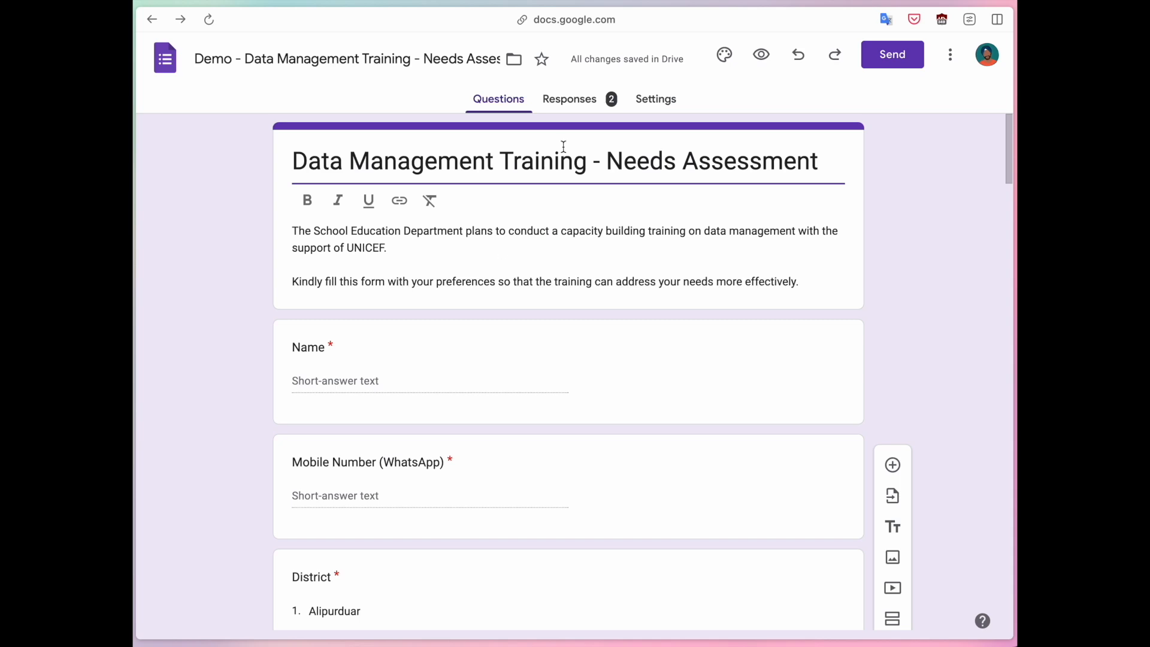
Show the Responses summary with the 2 collected responses.
left_click(578, 109)
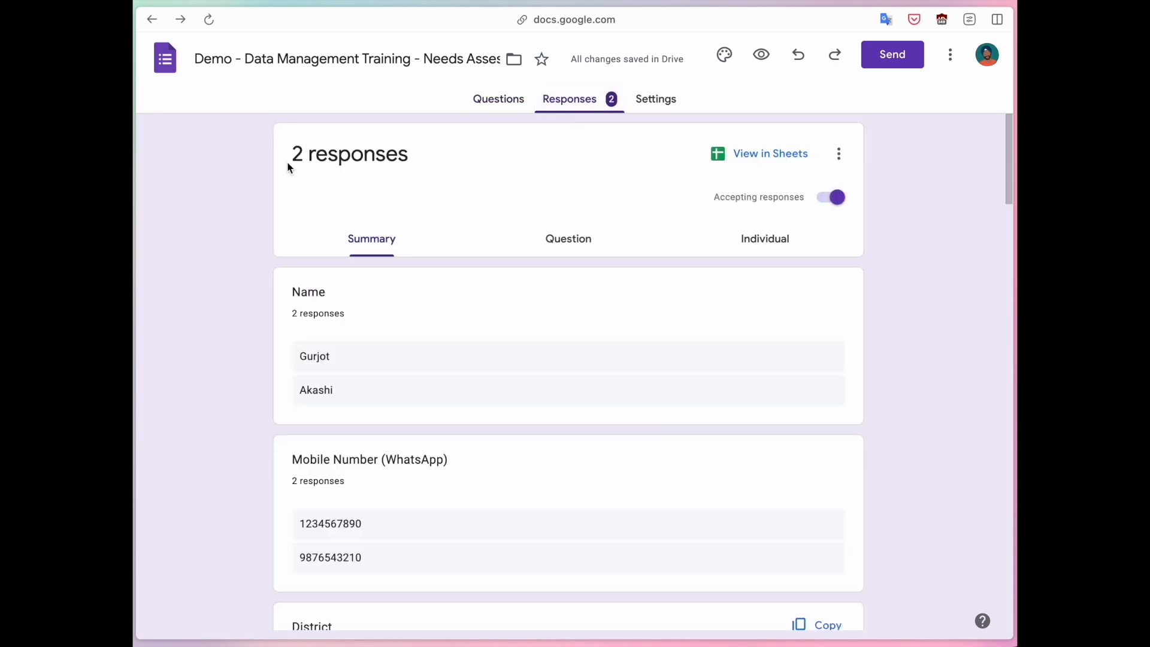
left_click_drag(292, 153, 418, 154)
left_click(423, 157)
scroll(385, 462, "down", 1)
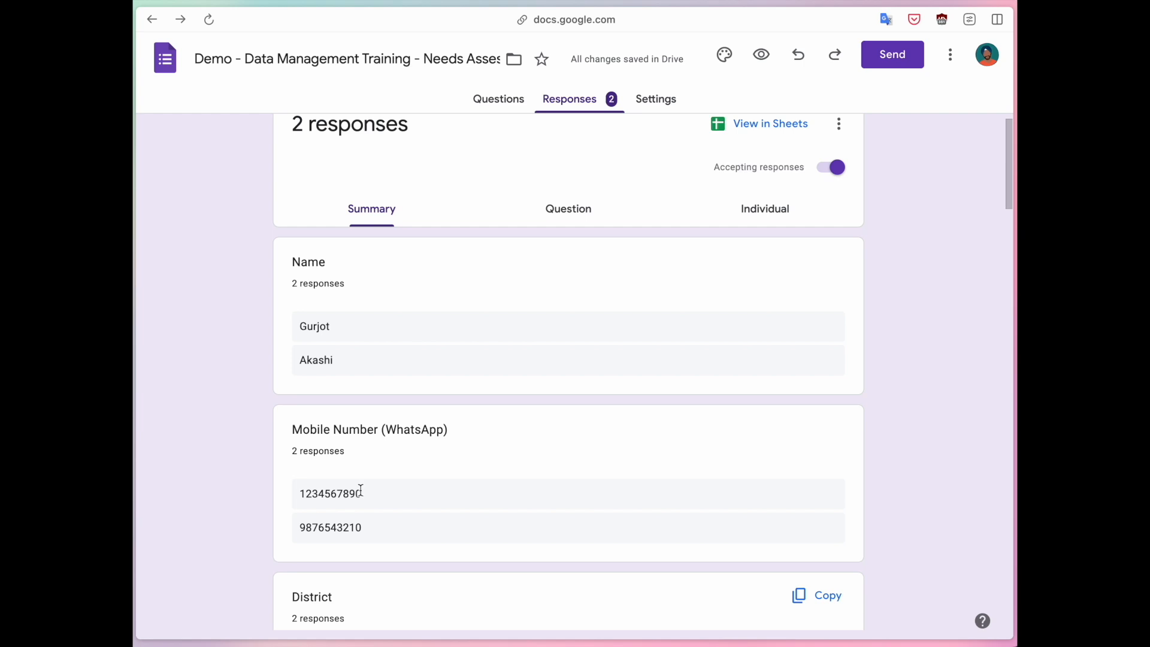
scroll(361, 494, "down", 3)
scroll(362, 495, "down", 2)
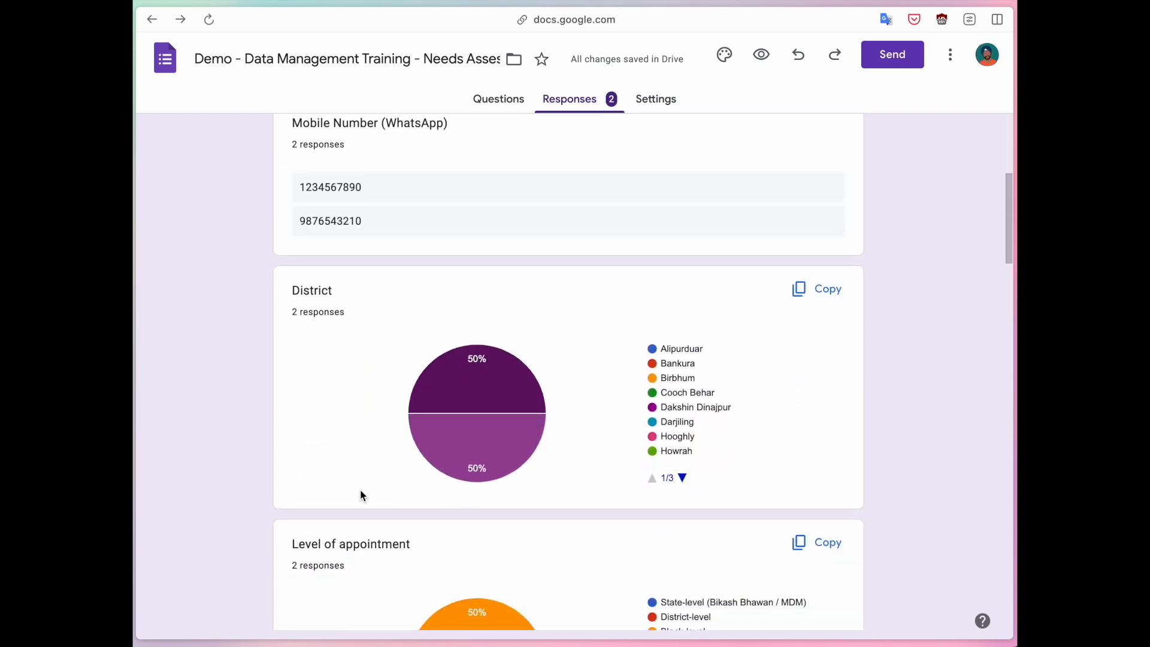
scroll(361, 495, "down", 1)
scroll(361, 495, "down", 1)
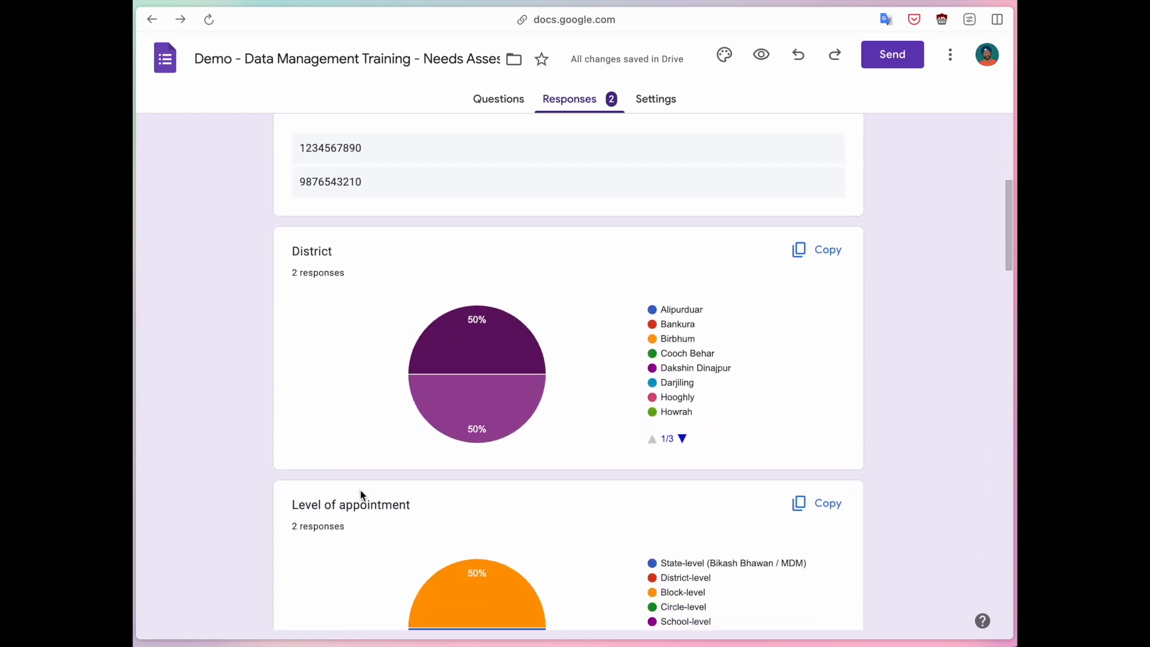
scroll(361, 495, "down", 3)
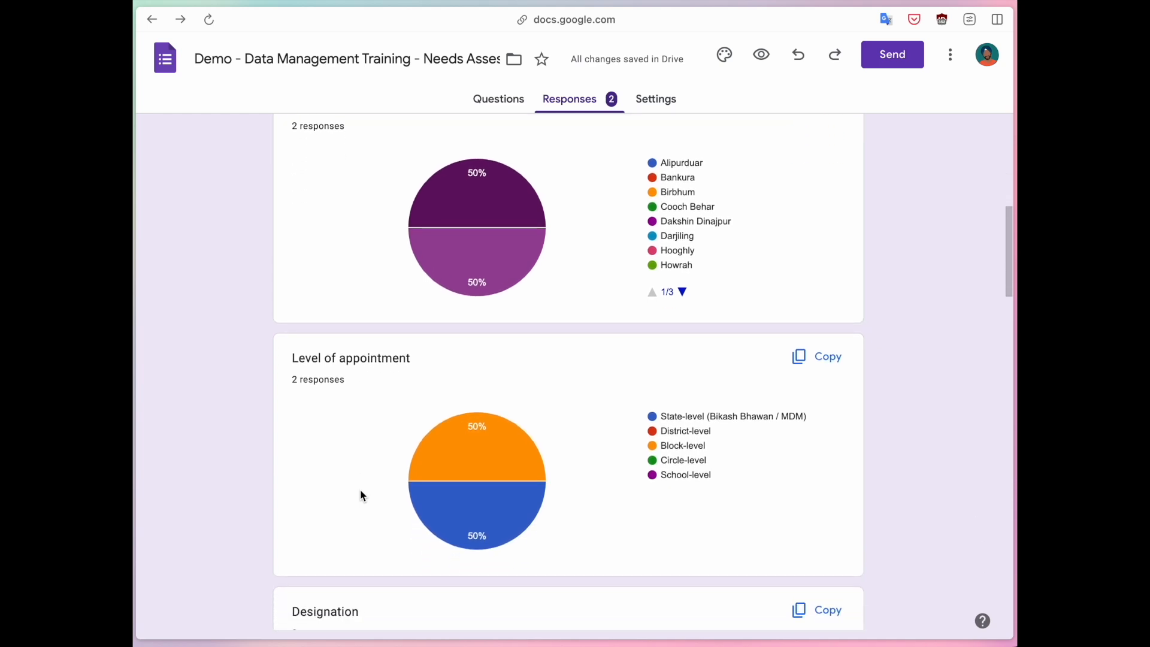
scroll(360, 490, "up", 2)
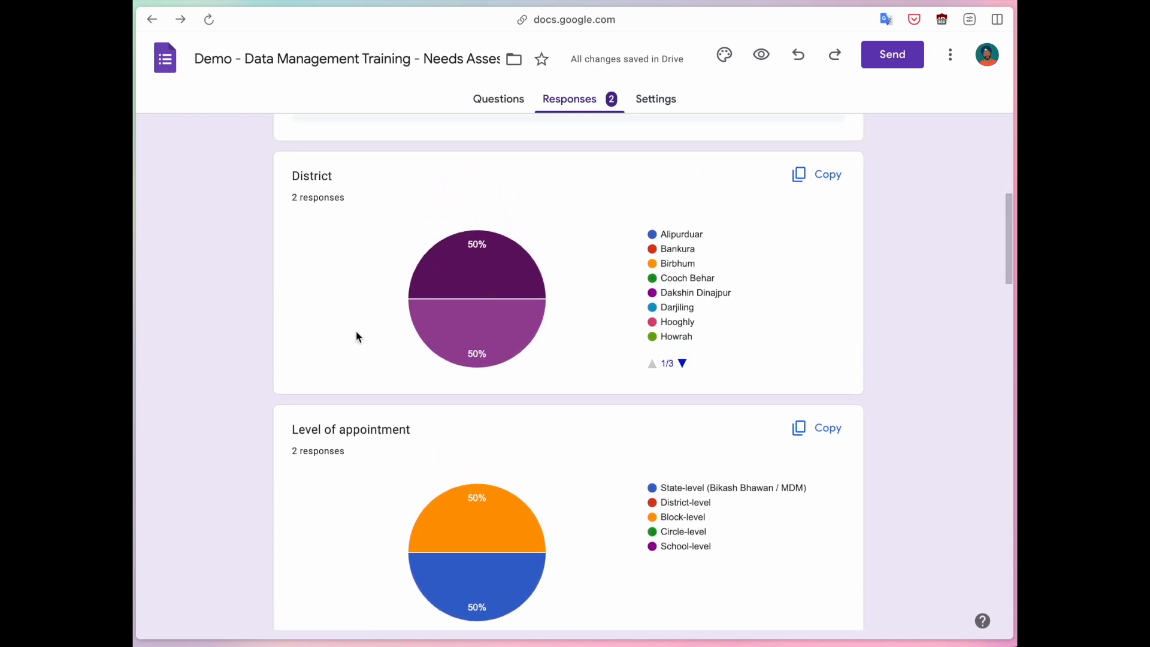
mouse_move(464, 304)
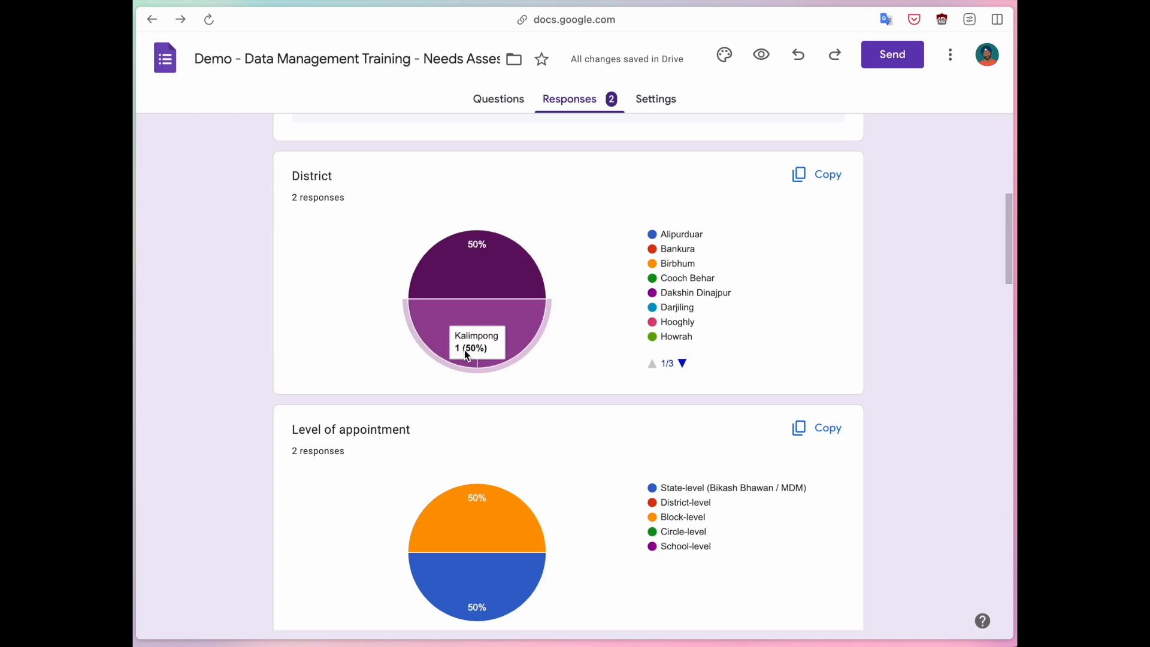
mouse_move(501, 264)
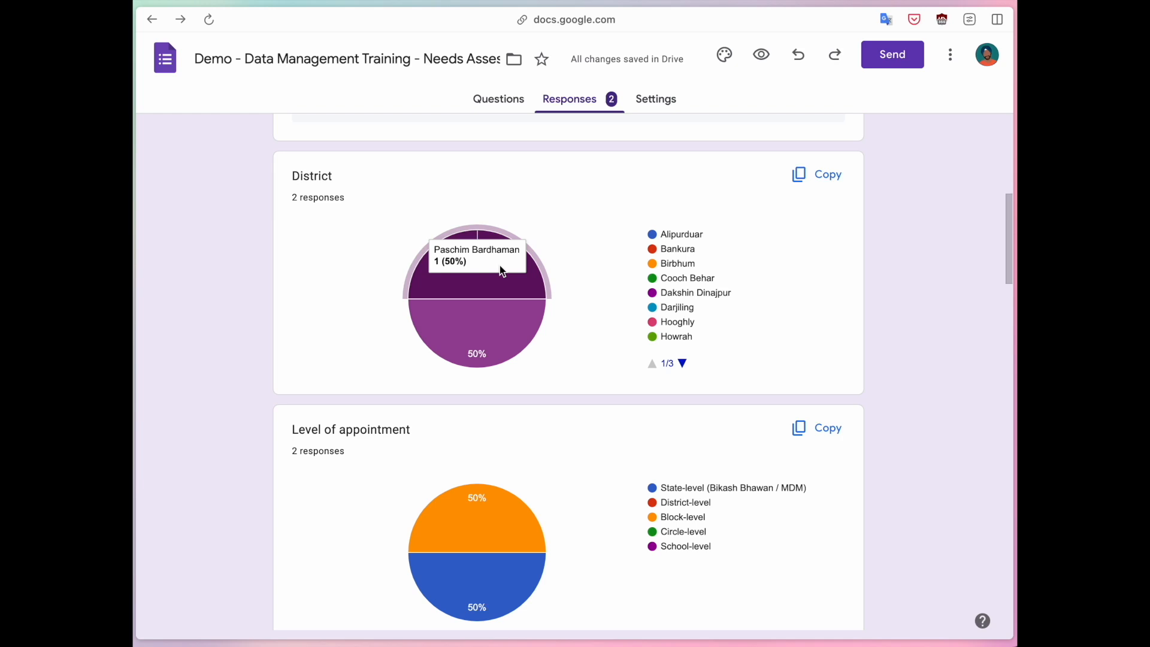
scroll(500, 267, "down", 3)
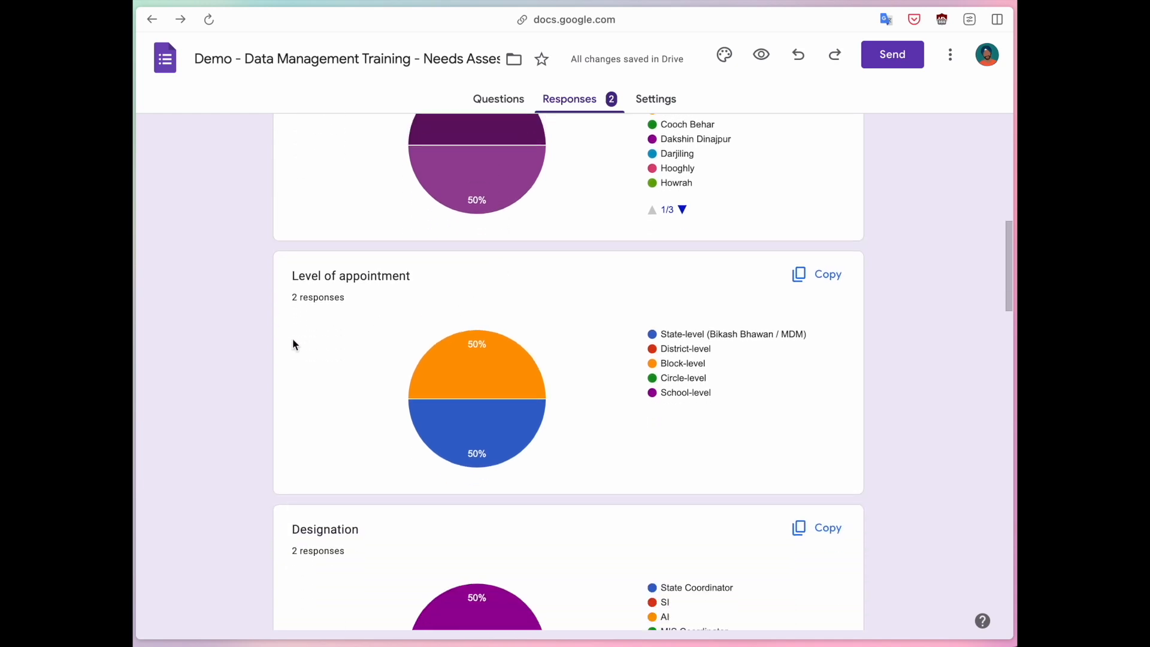
scroll(294, 344, "down", 10)
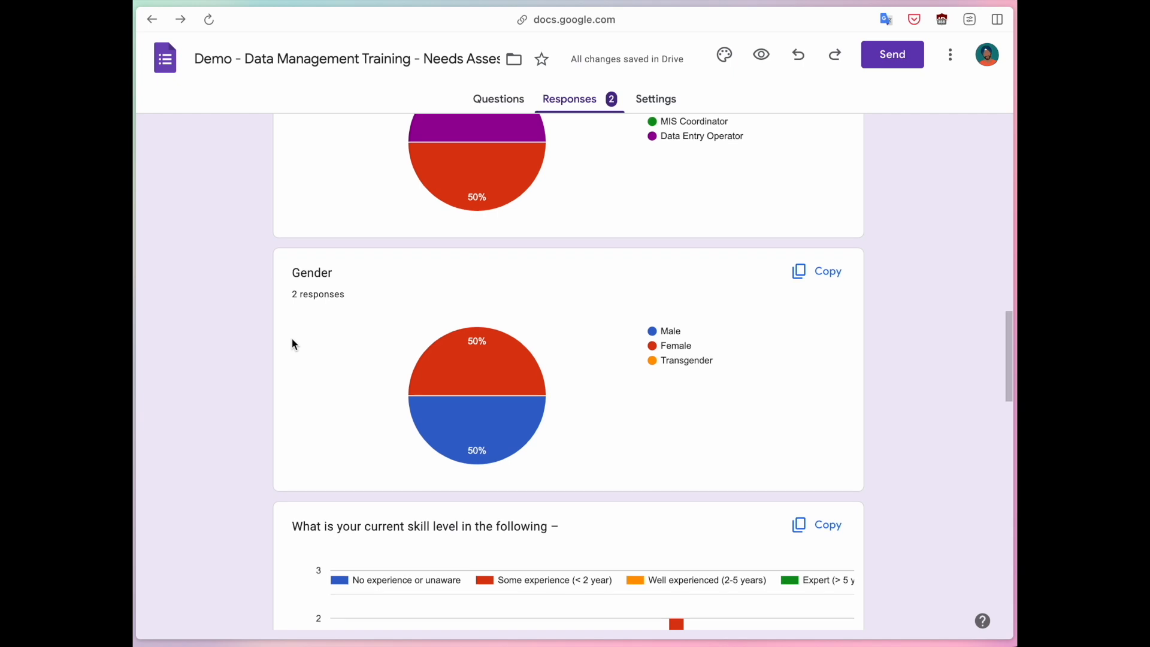
scroll(293, 344, "down", 3)
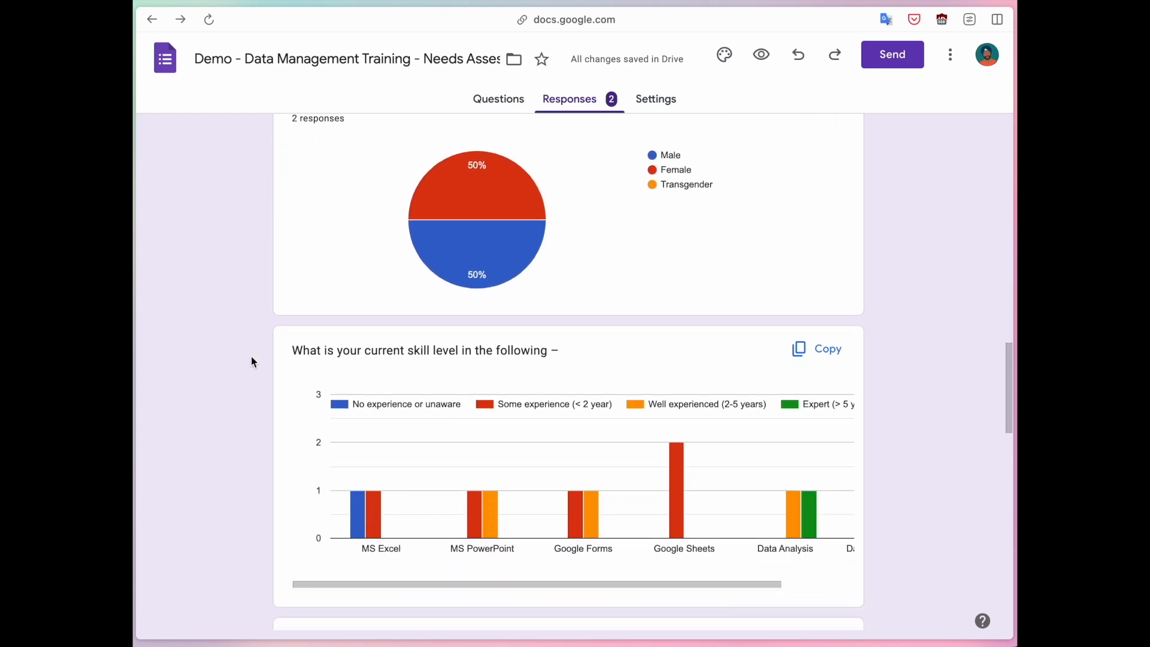
scroll(258, 357, "down", 3)
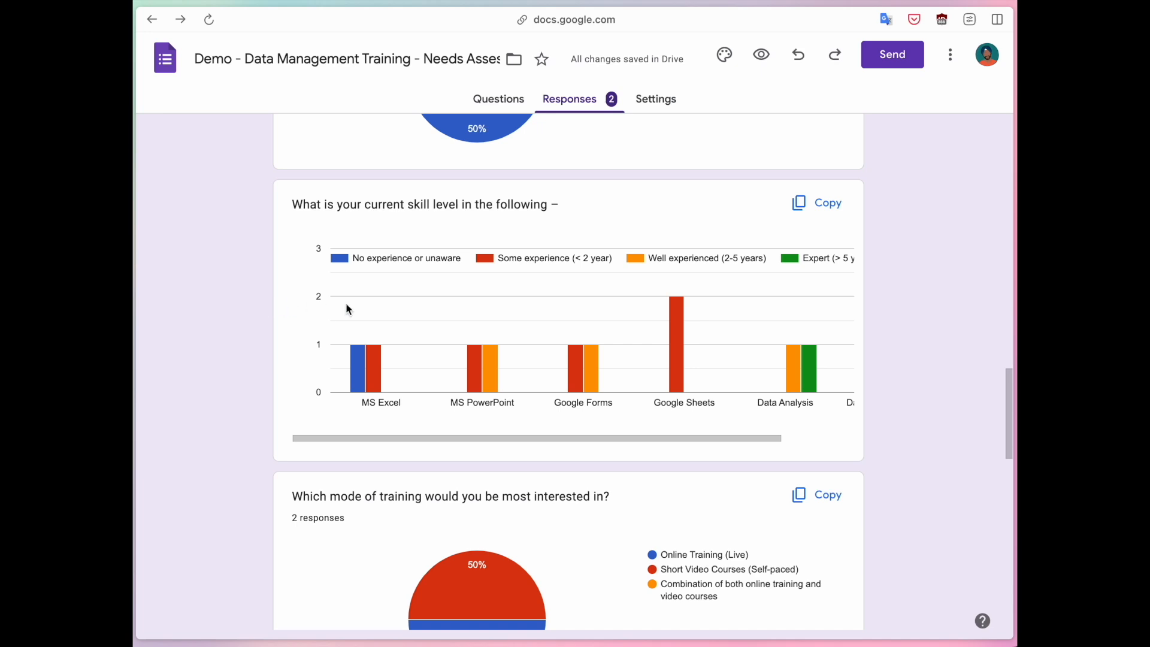
Inspect the skill-level response charts, then open the linked responses spreadsheet via View in Sheets.
mouse_move(677, 376)
mouse_move(358, 373)
scroll(631, 358, "right", 3)
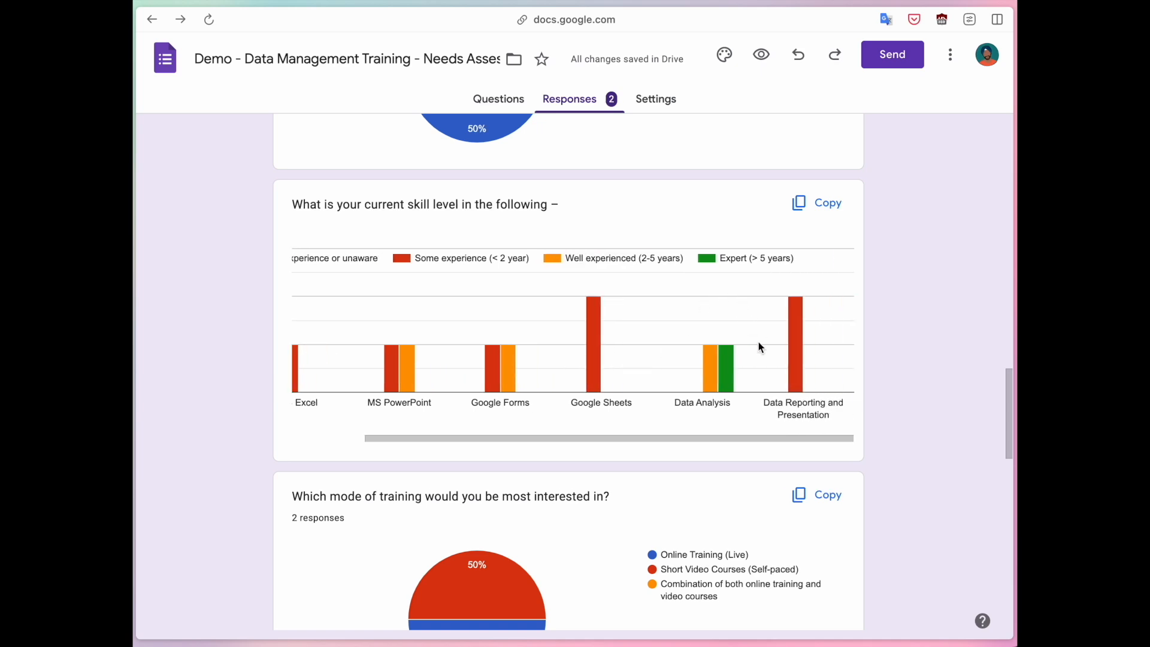
mouse_move(730, 378)
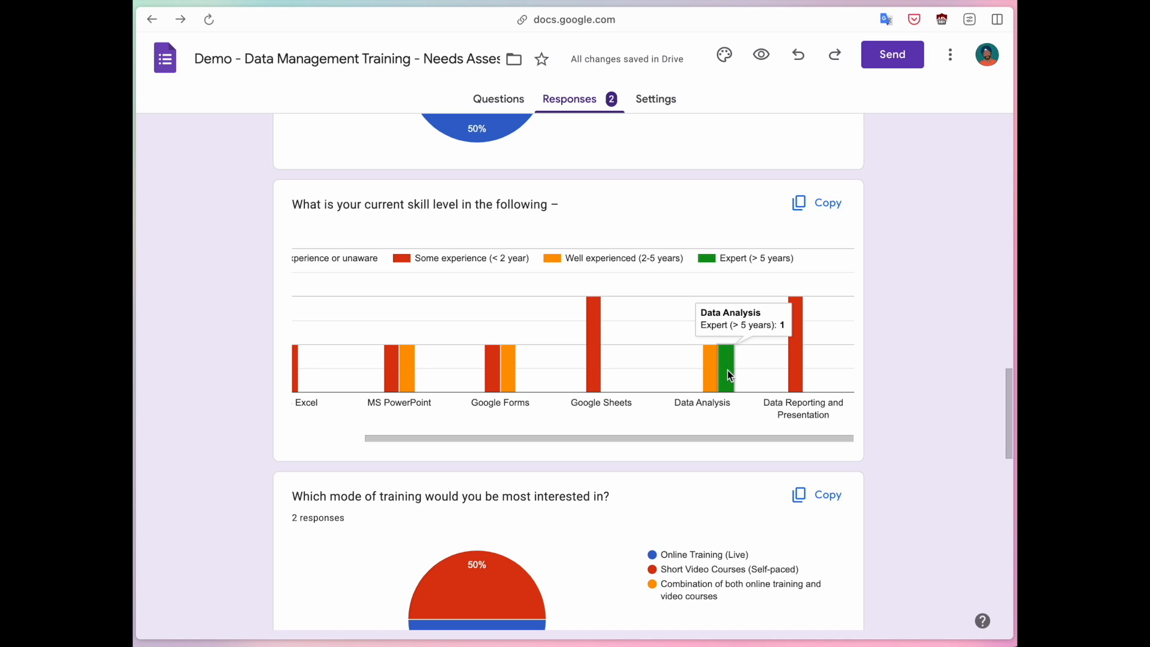
scroll(234, 361, "up", 15)
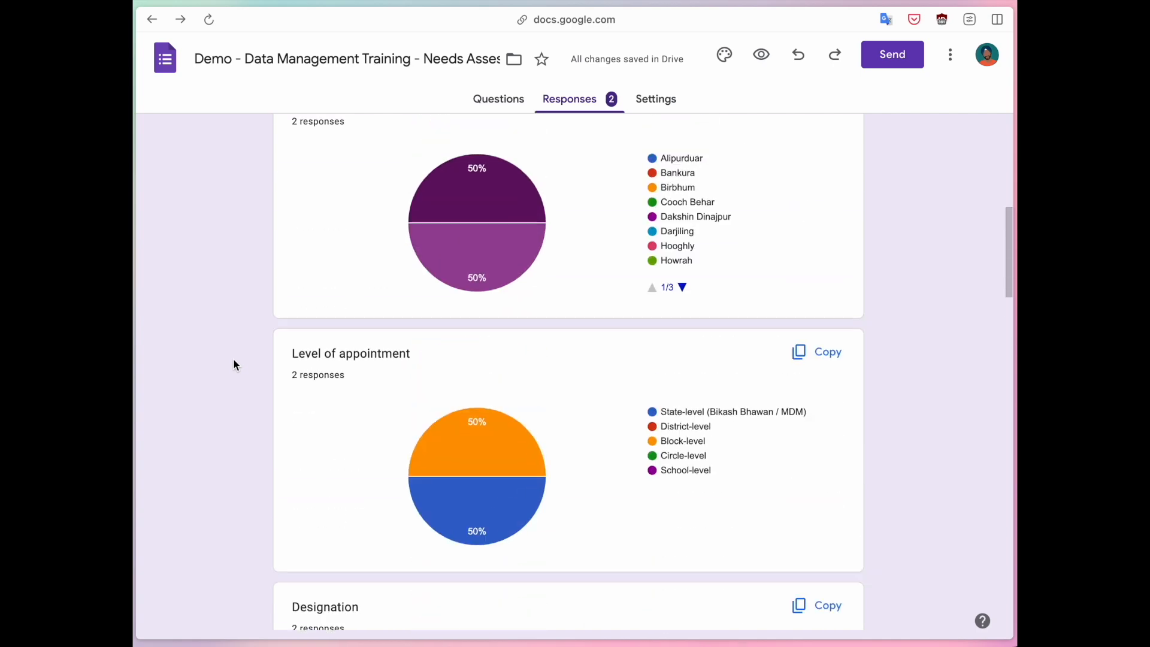
scroll(233, 364, "up", 8)
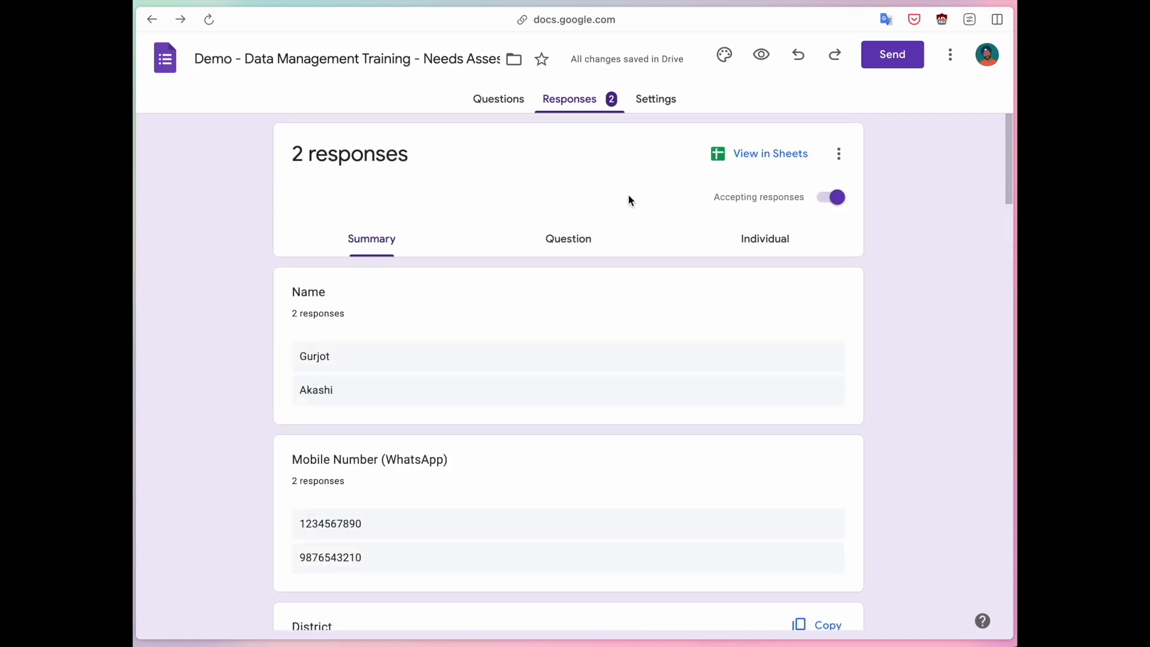
left_click(758, 157)
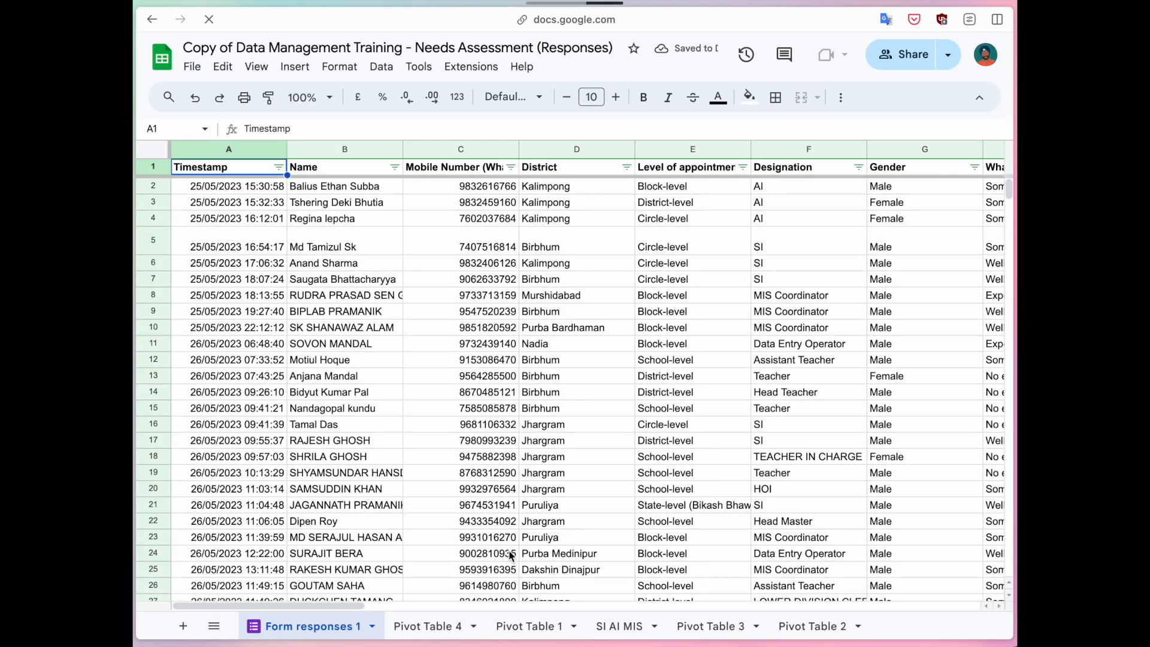
Filter the Data Analysis column (L) to only Expert (> 5 years), leaving 43 of 1,189 rows.
scroll(388, 409, "right", 10)
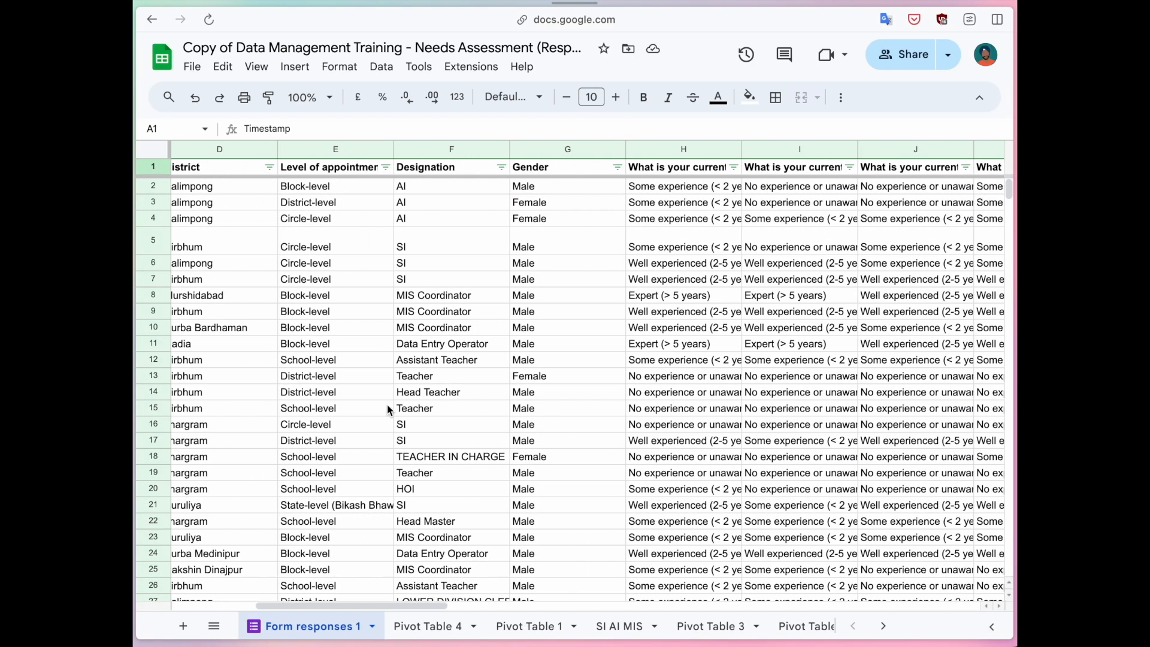
scroll(388, 410, "right", 4)
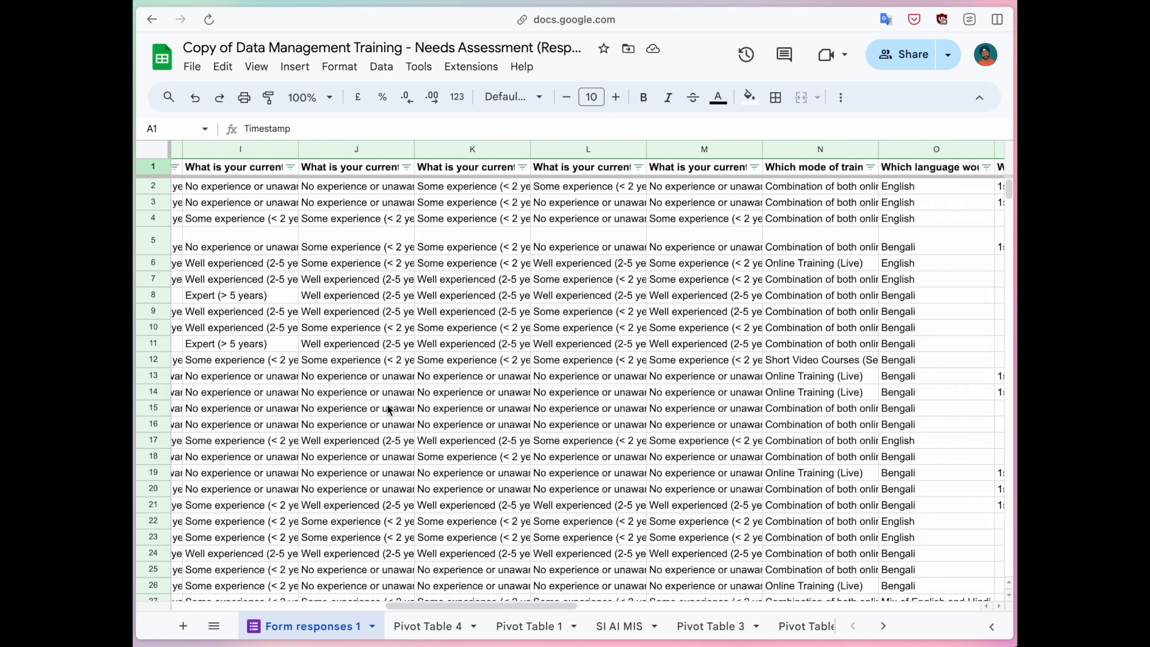
scroll(419, 251, "right", 2)
scroll(410, 270, "left", 4)
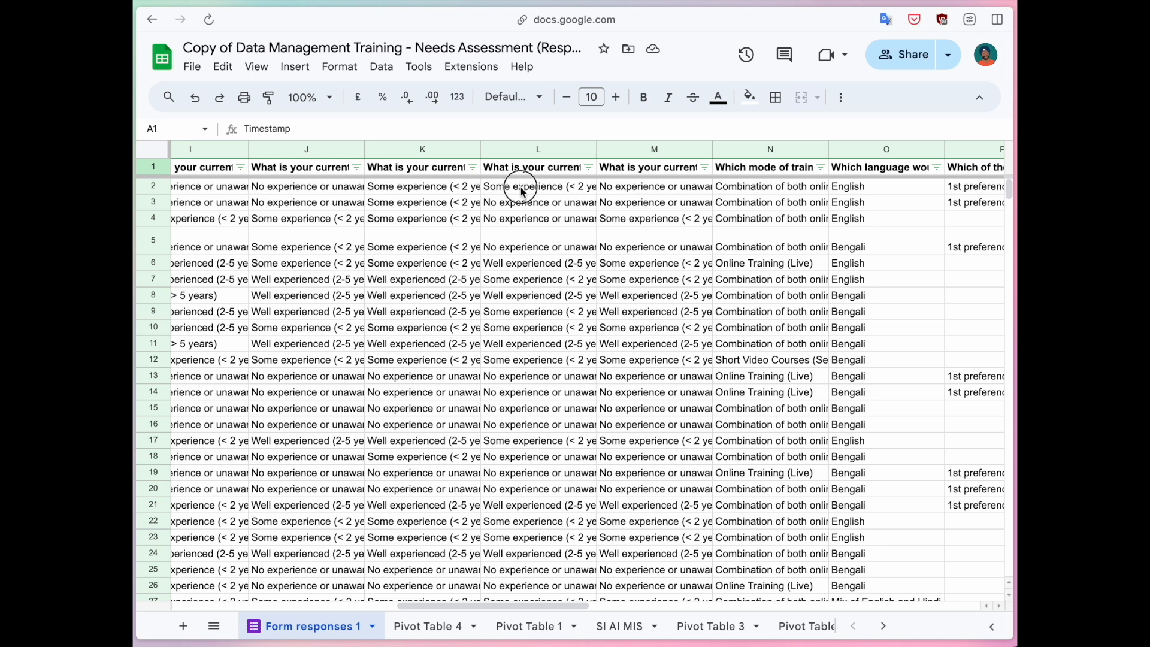
left_click(522, 188)
left_click(553, 175)
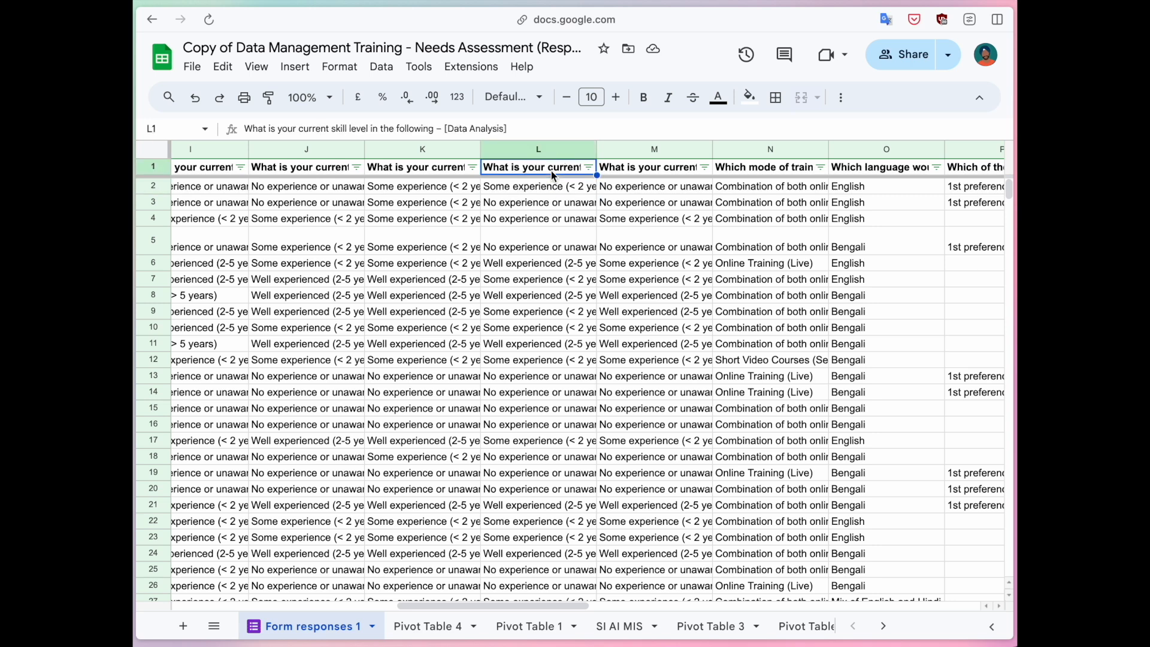
left_click(588, 167)
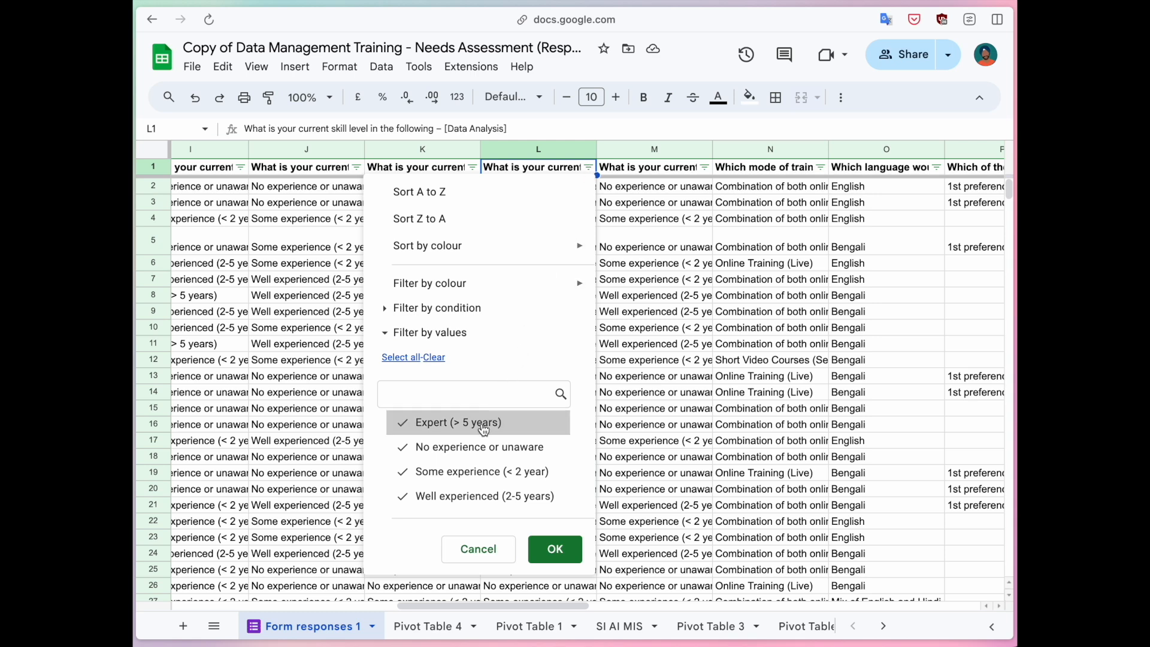
left_click(434, 357)
left_click(473, 423)
left_click(542, 536)
left_click_drag(521, 188, 518, 454)
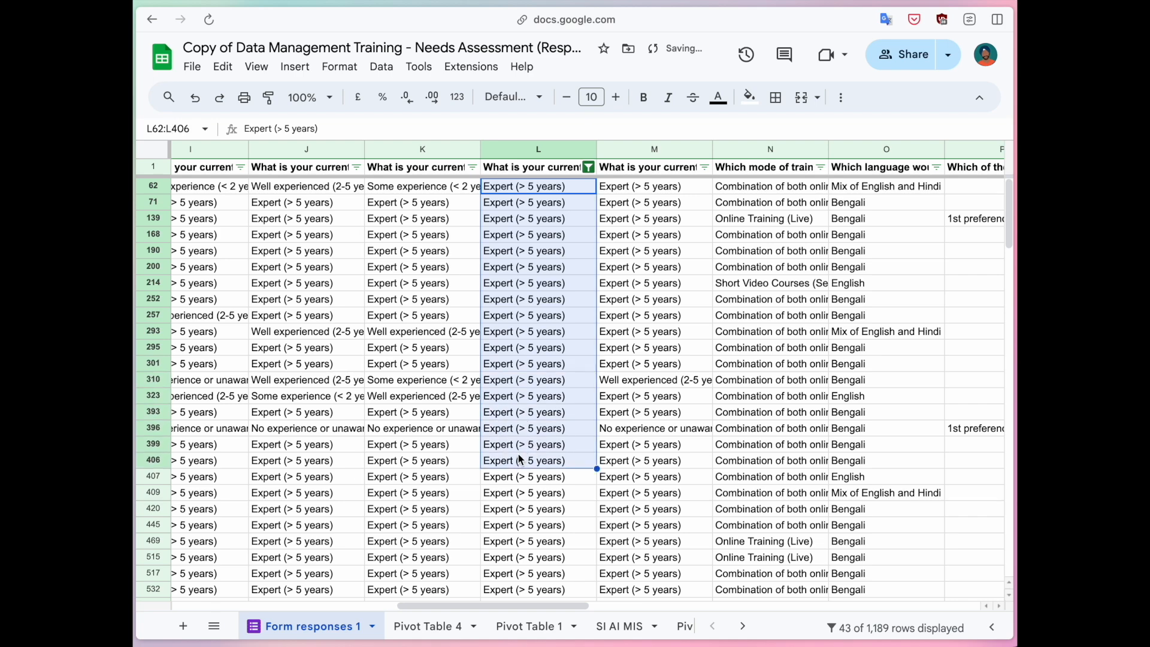
scroll(518, 454, "left", 2)
scroll(519, 459, "right", 2)
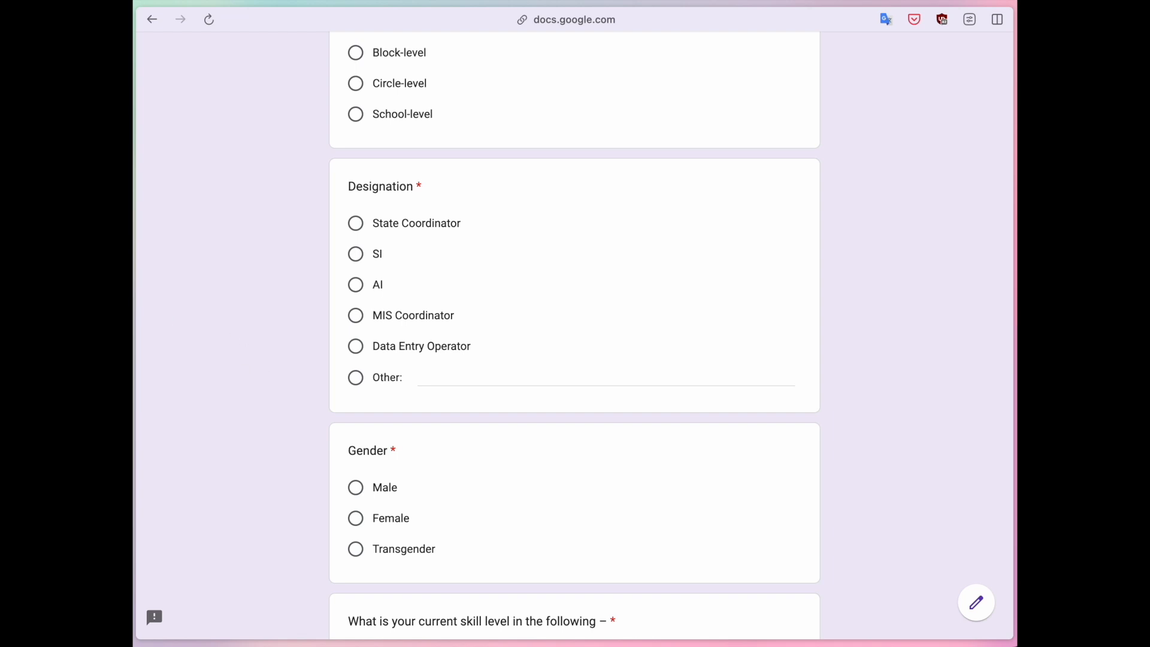
Switch the responses to the per-question view and select the skill-level question.
key("ctrl+Tab")
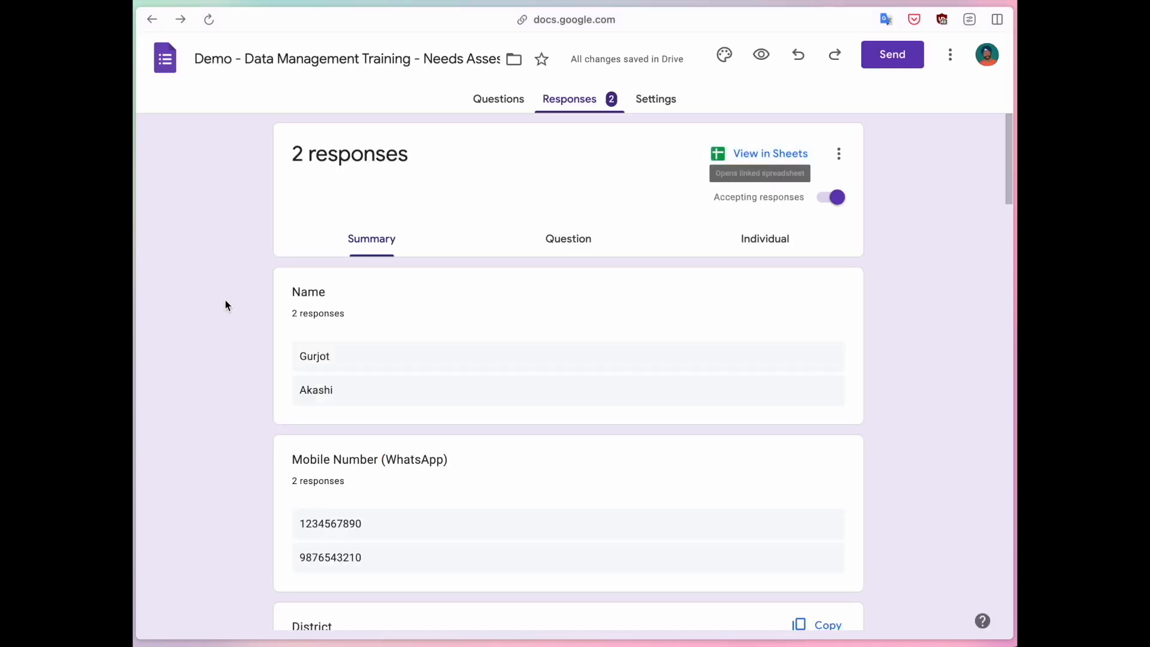
left_click(570, 247)
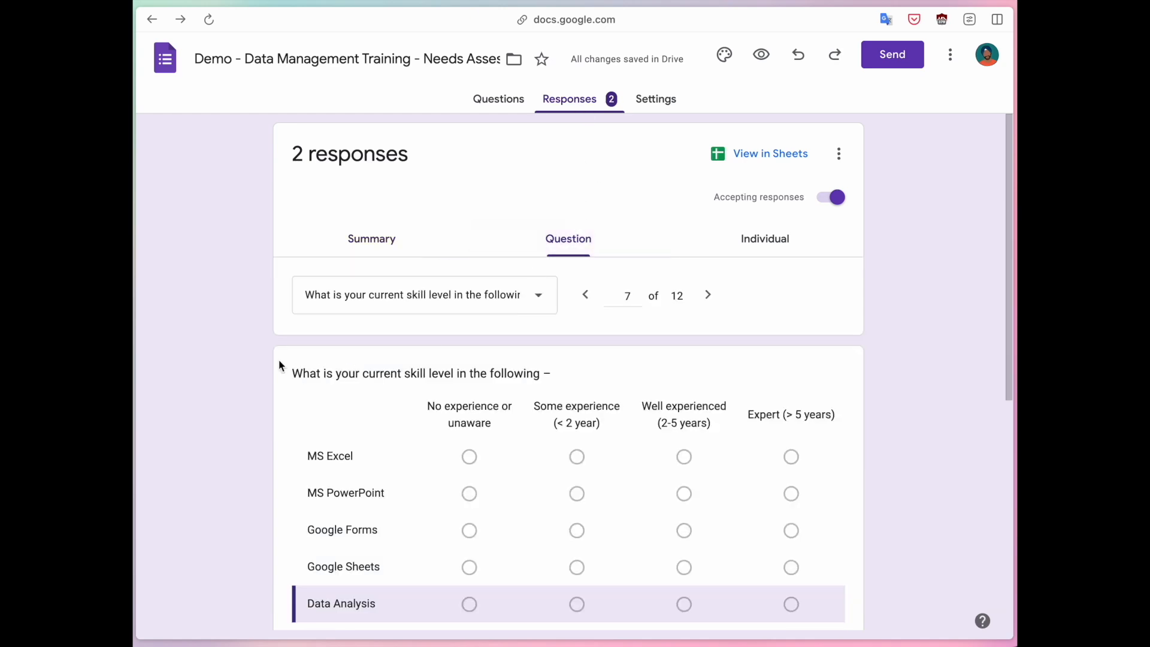
scroll(267, 349, "down", 2)
left_click(382, 194)
left_click(411, 299)
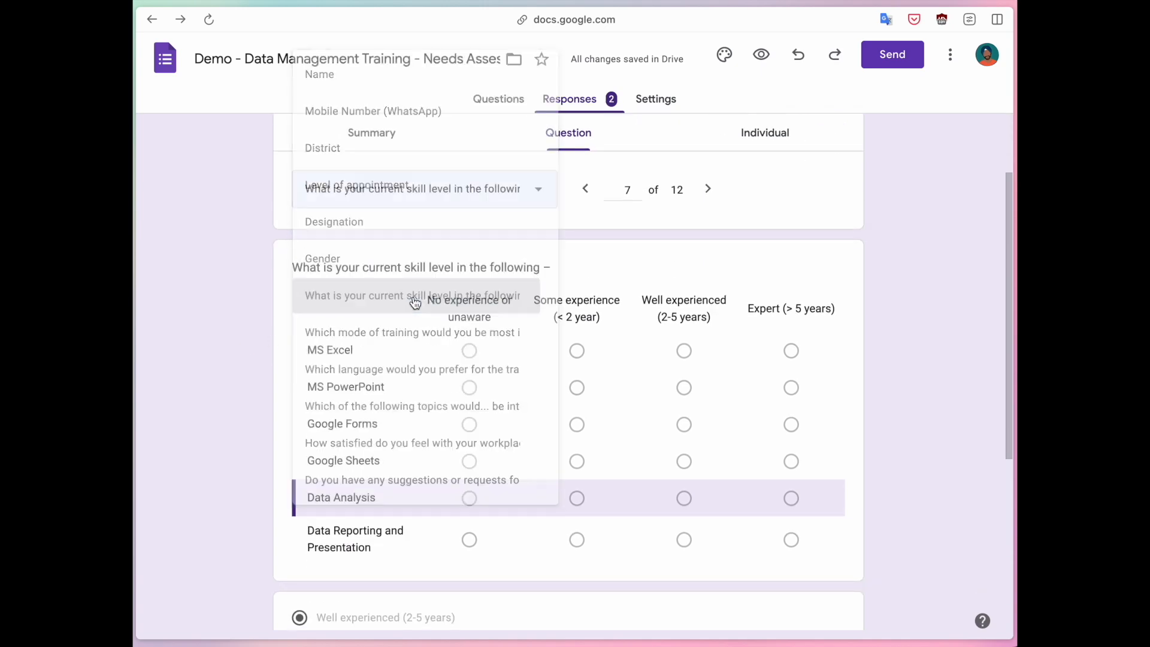
Open response 2, the respondent who chose Expert (> 5 years).
scroll(233, 344, "down", 1)
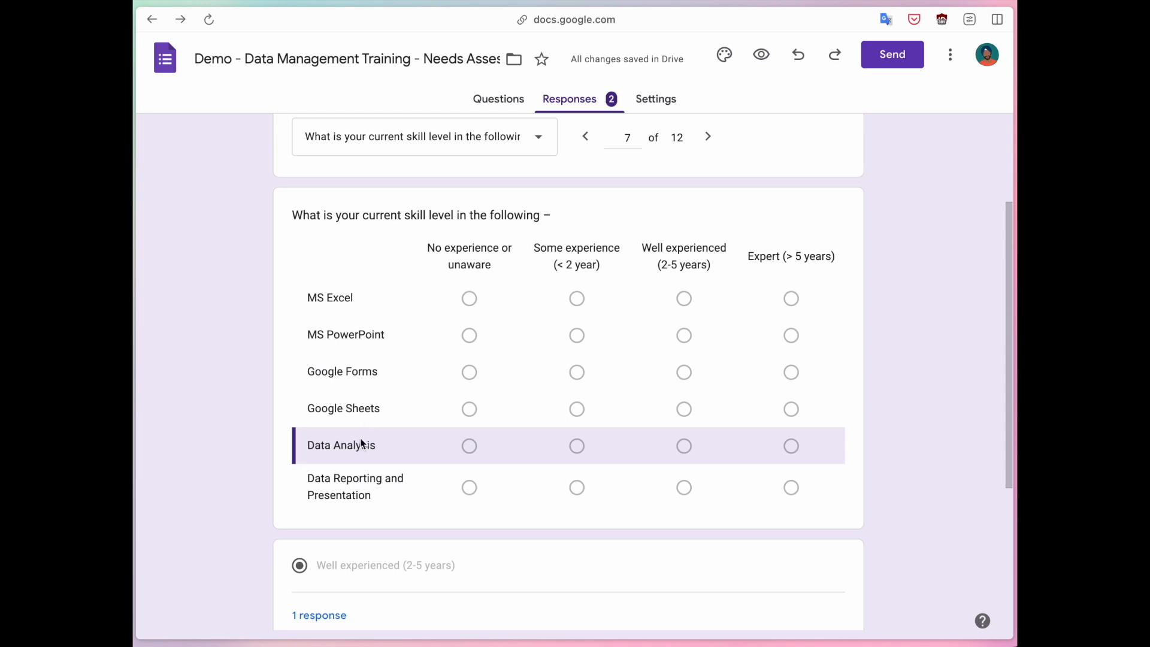
scroll(336, 447, "down", 4)
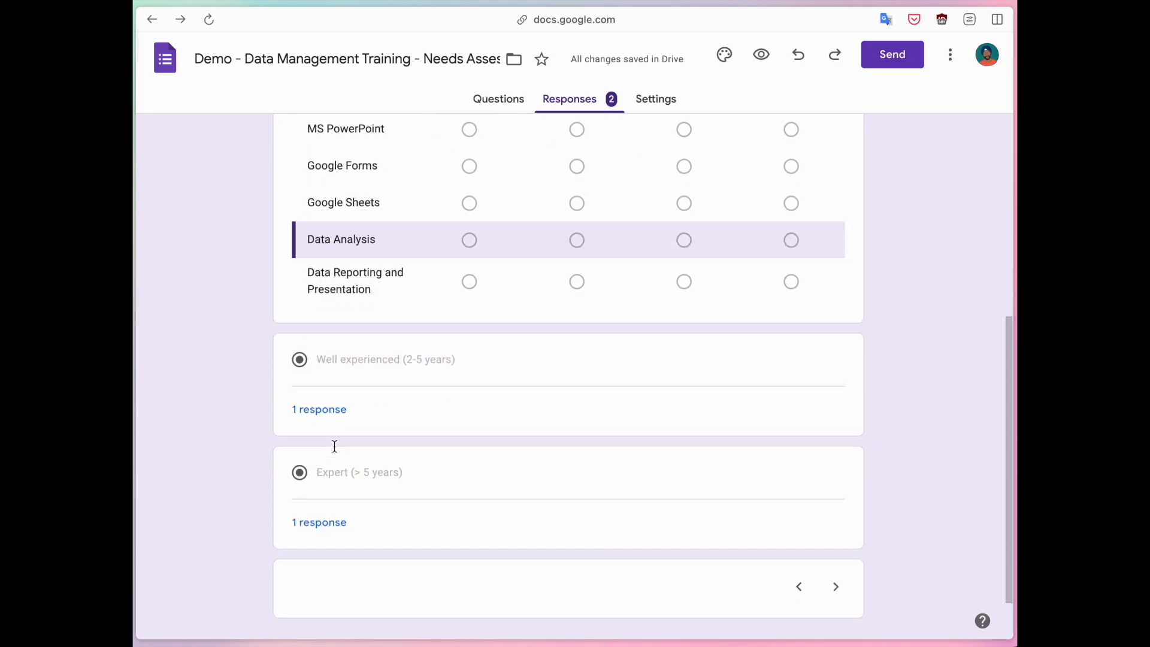
left_click_drag(328, 350, 390, 347)
left_click(352, 350)
left_click_drag(323, 460, 404, 465)
left_click(404, 465)
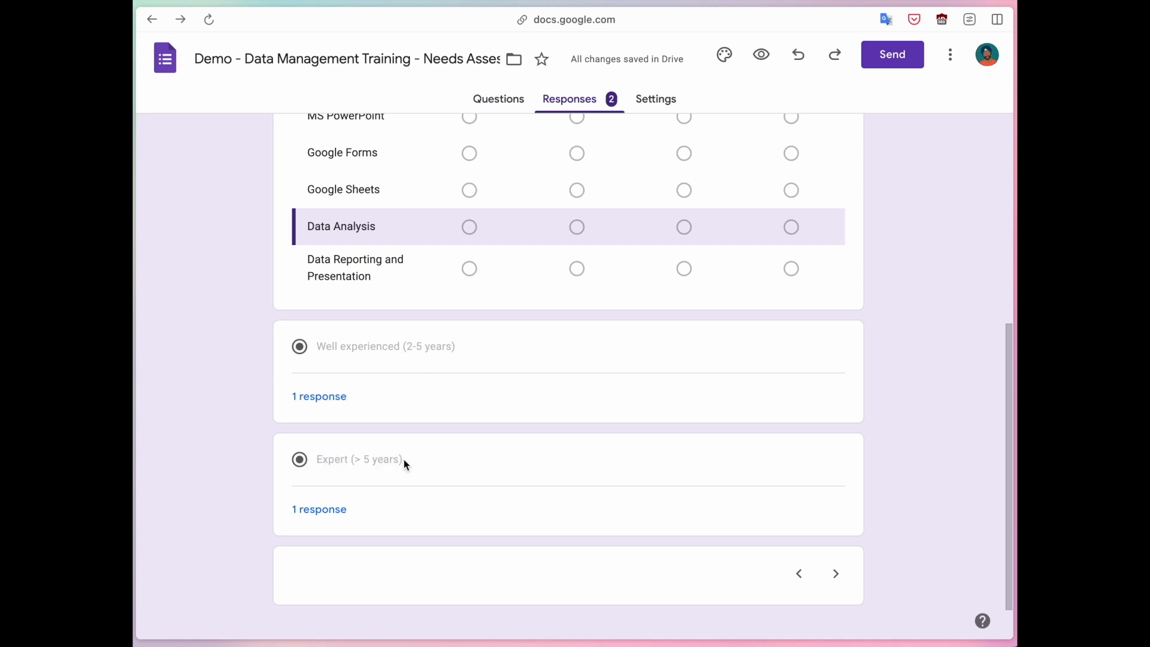
left_click(319, 511)
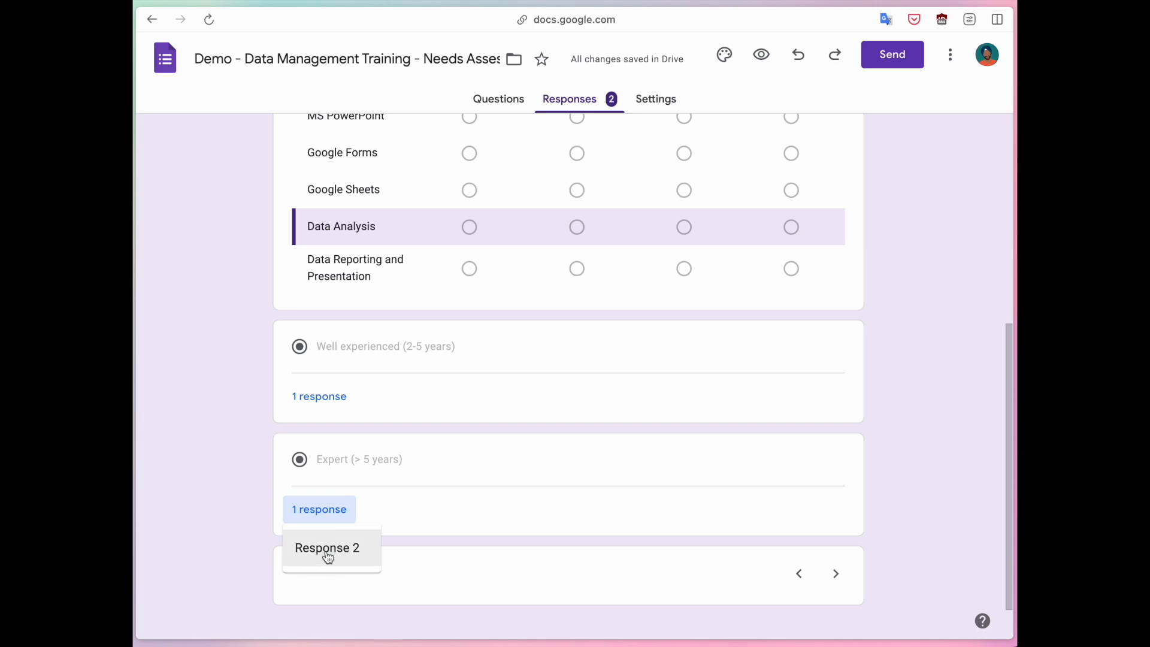
left_click(327, 552)
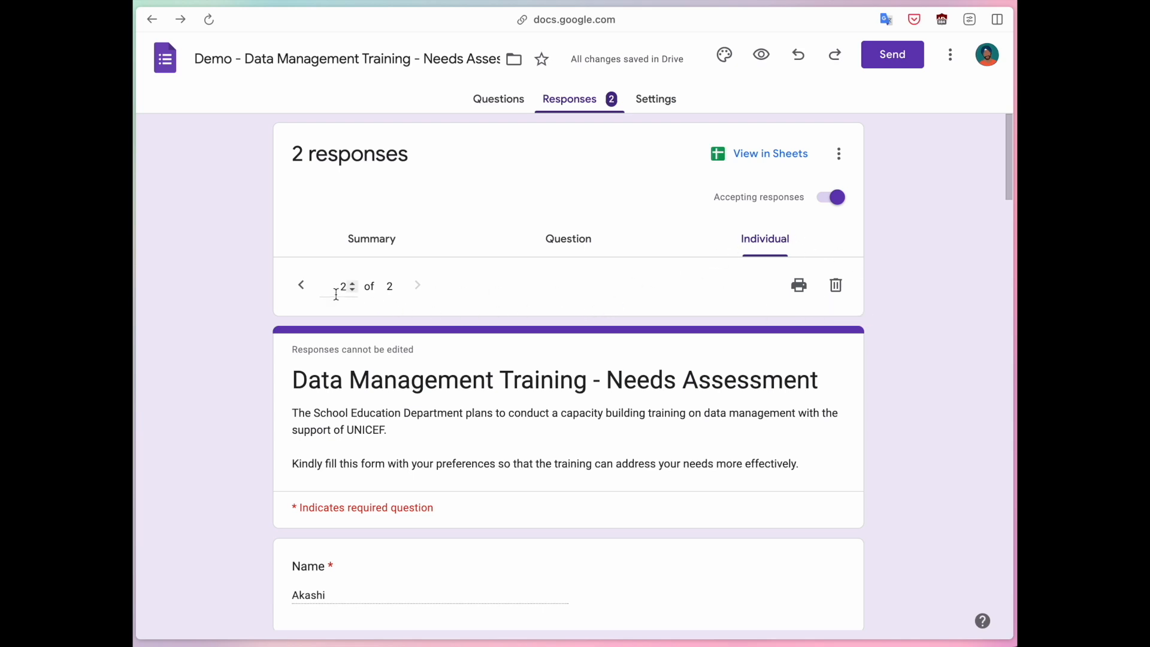
Read through response 2's name and Data Analysis answers, then return to the Summary view.
scroll(334, 290, "down", 3)
left_click_drag(295, 394, 352, 399)
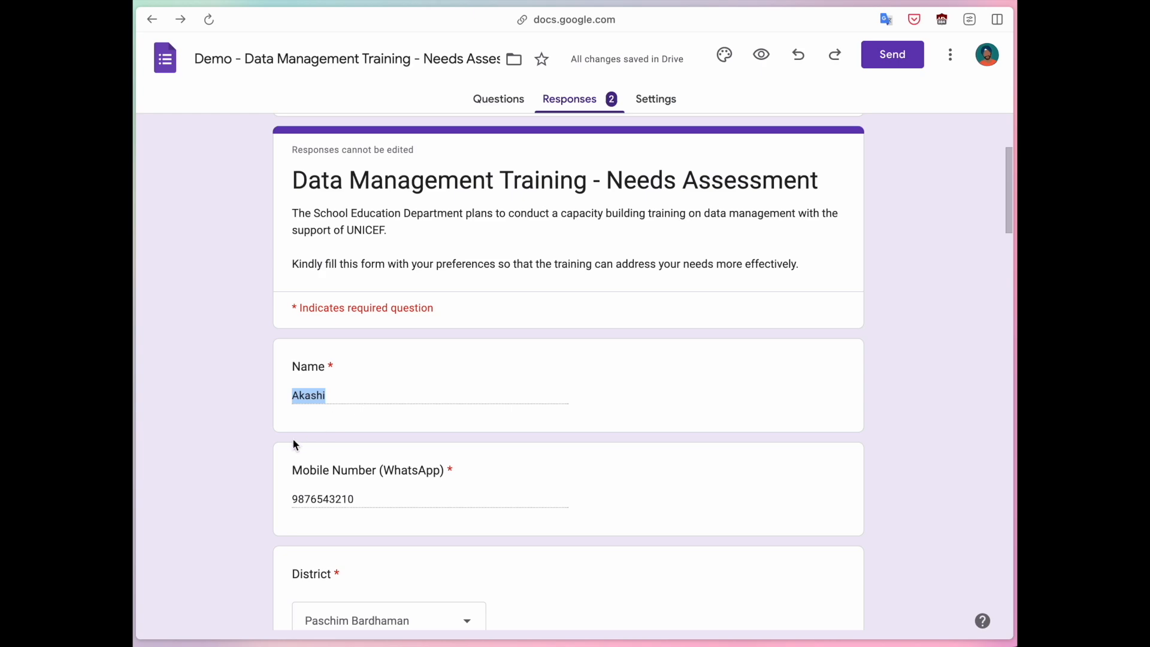
scroll(294, 444, "down", 10)
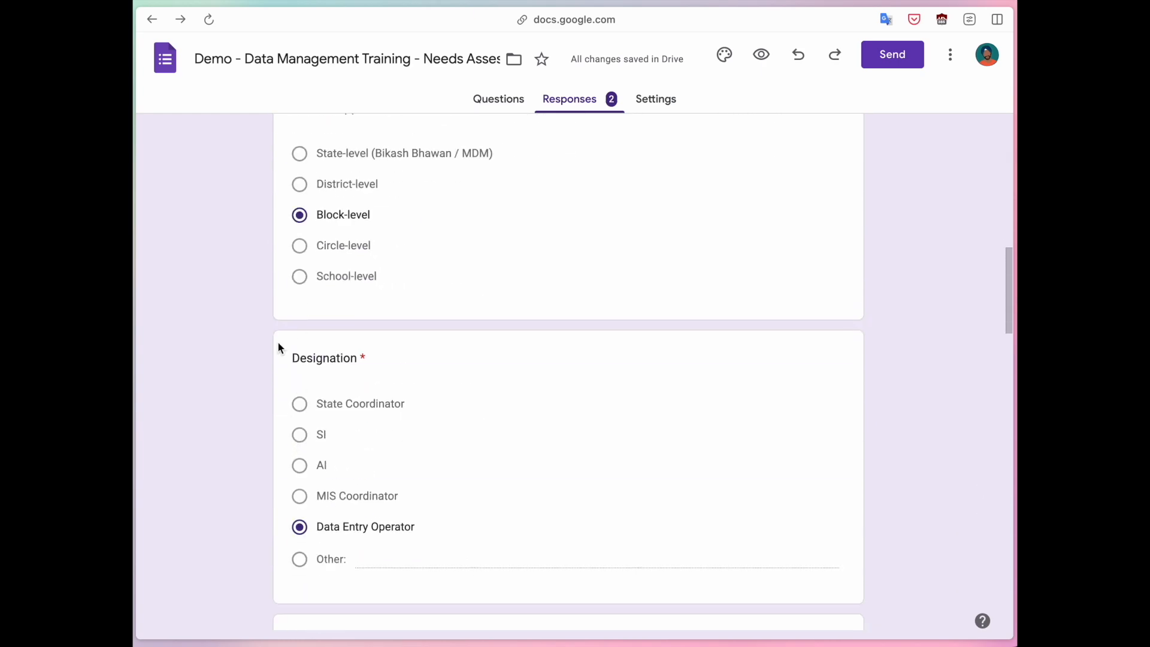
scroll(259, 422, "down", 15)
scroll(259, 423, "up", 2)
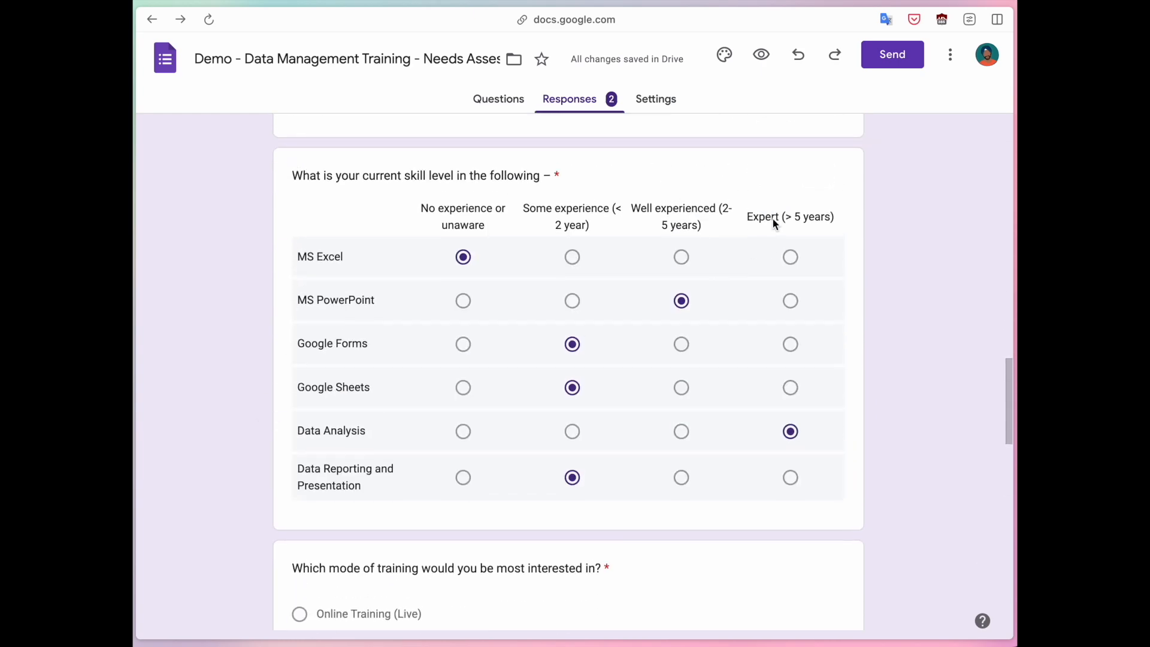
left_click_drag(295, 431, 379, 433)
left_click(379, 434)
scroll(242, 464, "up", 10)
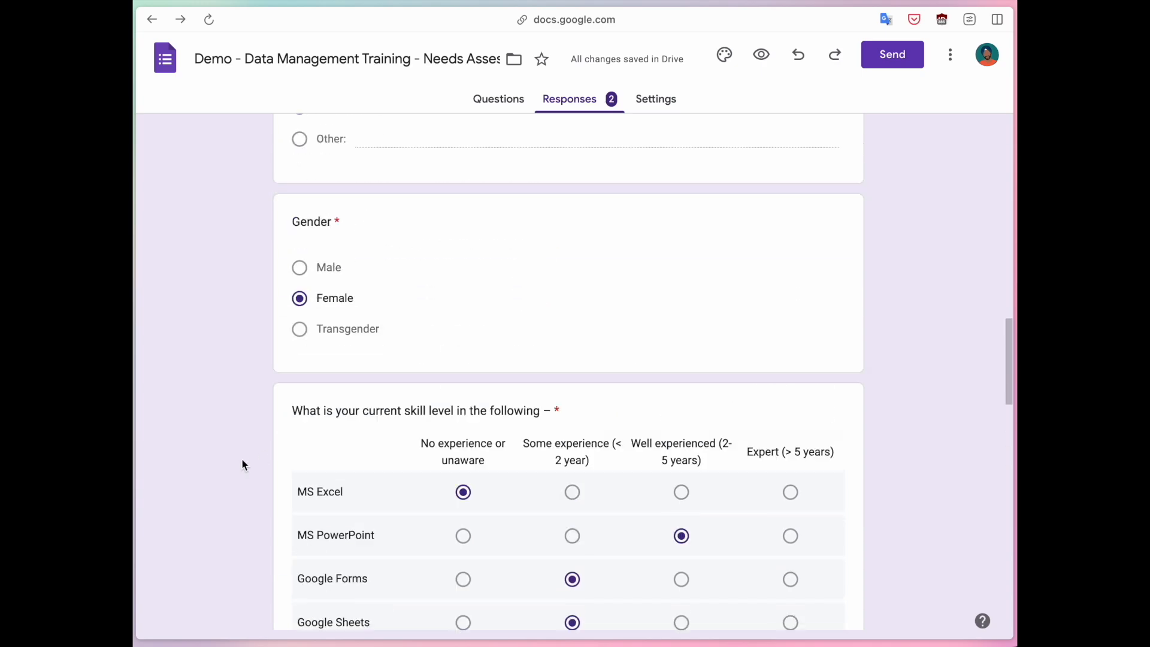
scroll(242, 464, "up", 10)
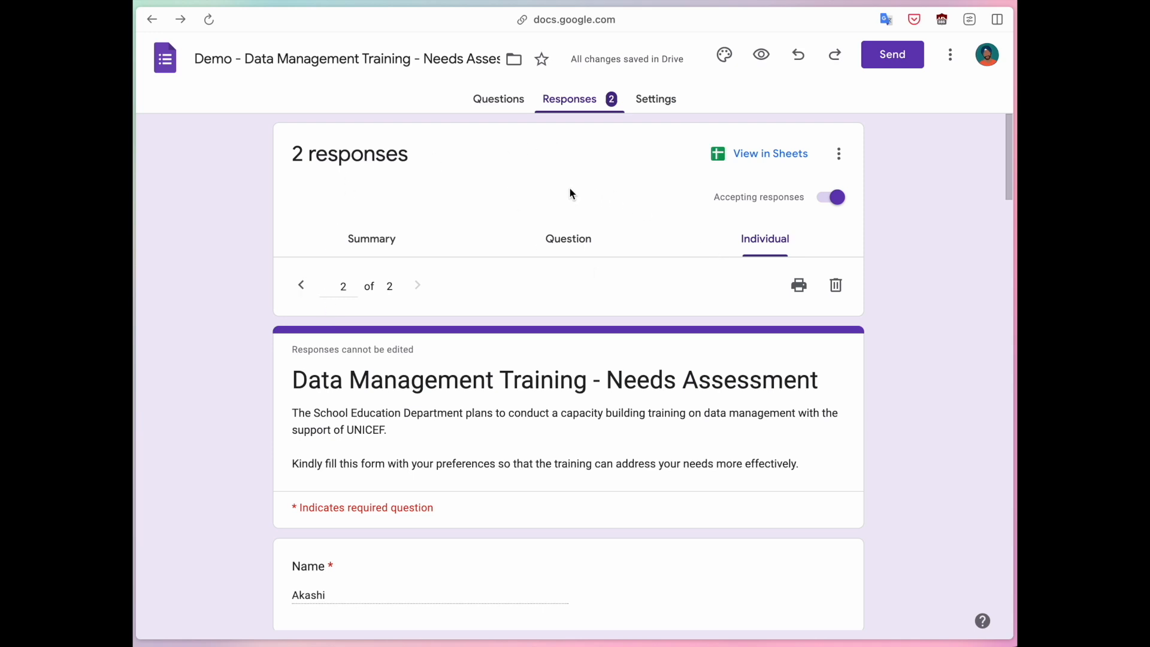
left_click(395, 243)
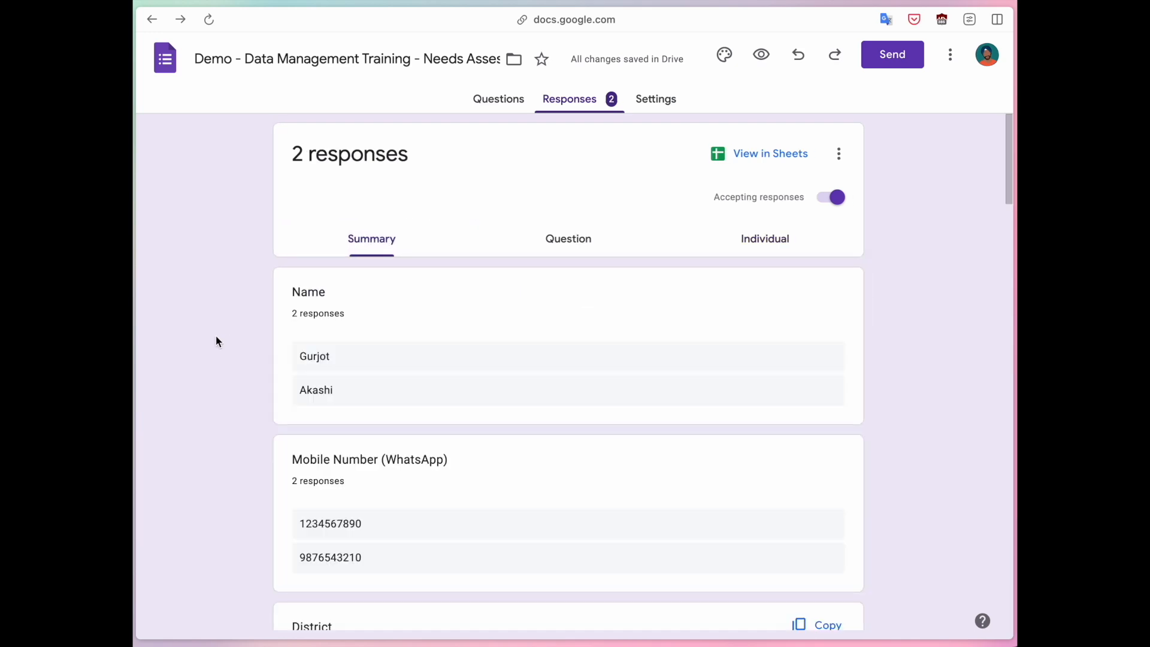
scroll(216, 336, "down", 7)
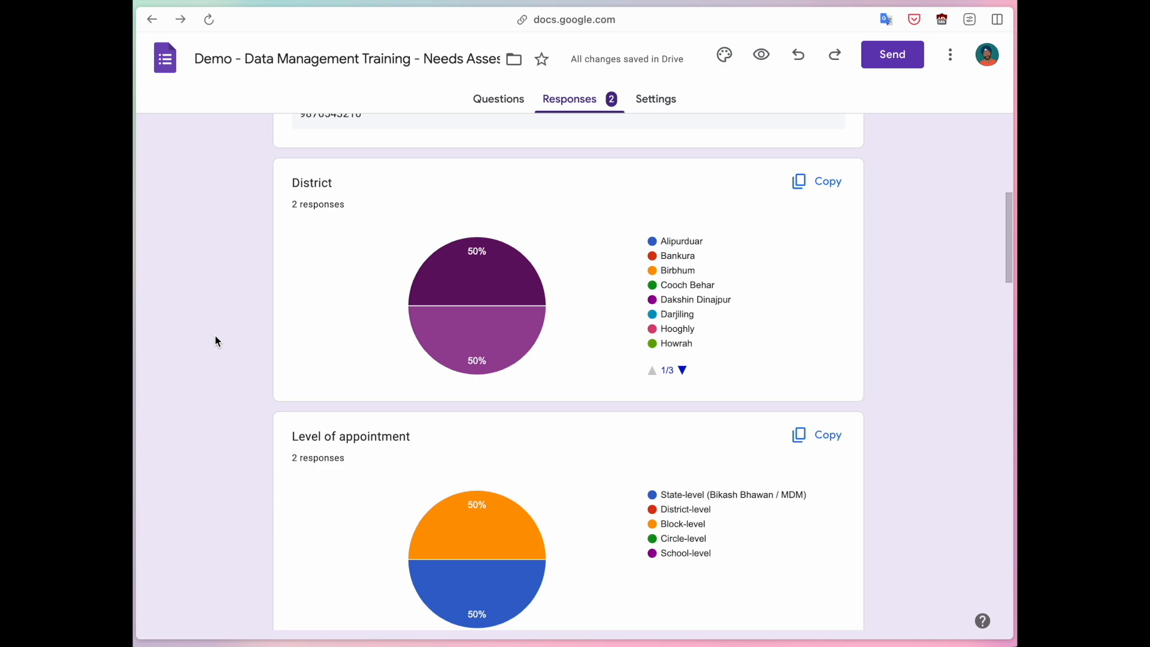
scroll(217, 341, "down", 2)
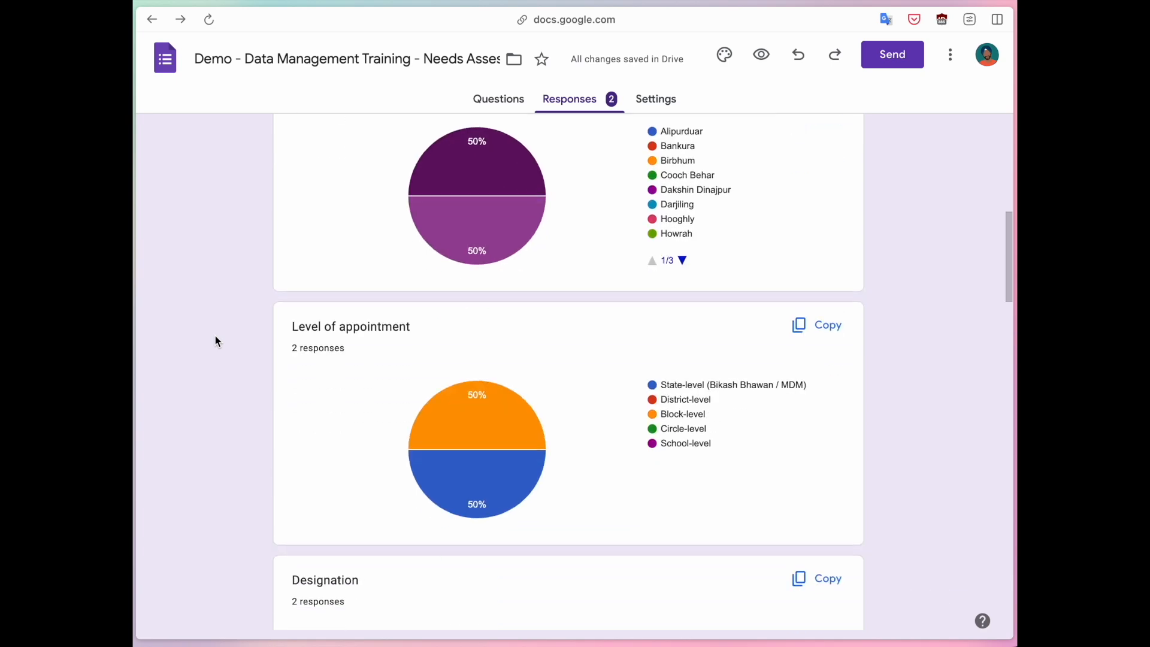
scroll(563, 264, "down", 10)
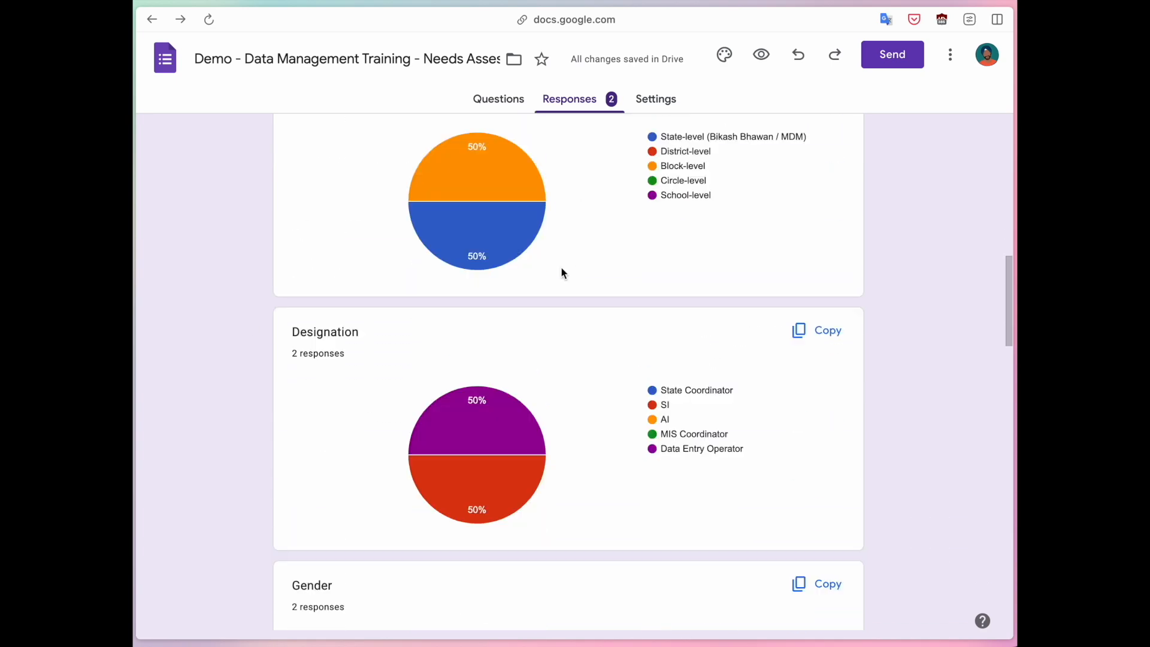
scroll(561, 272, "down", 2)
scroll(561, 272, "up", 7)
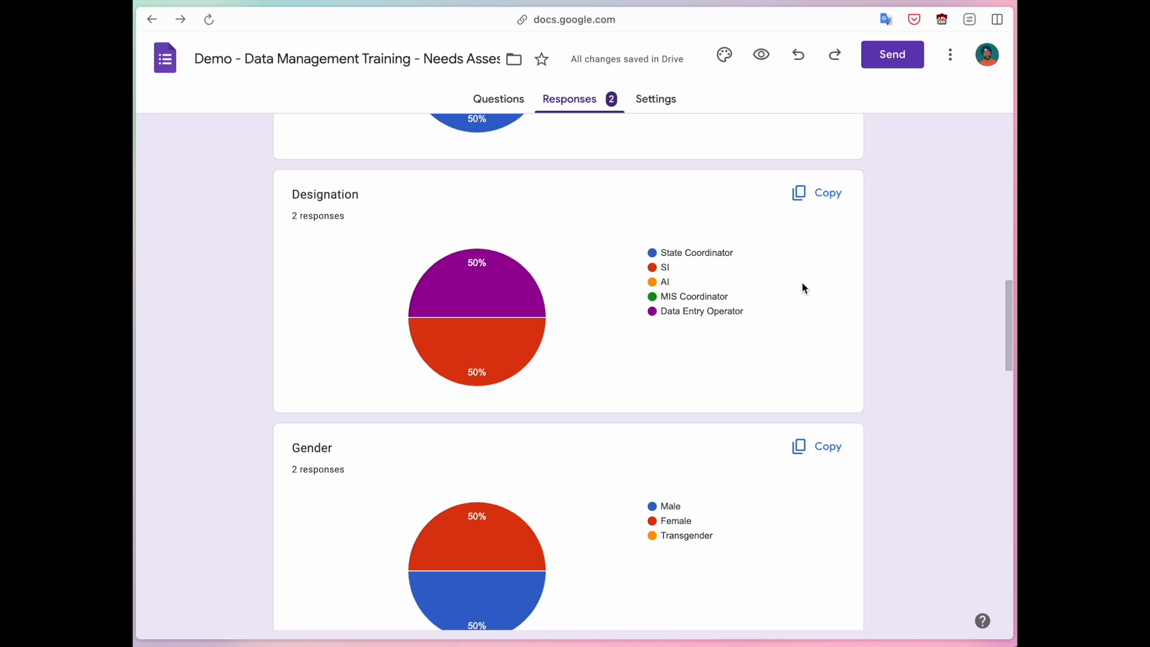
scroll(613, 266, "up", 20)
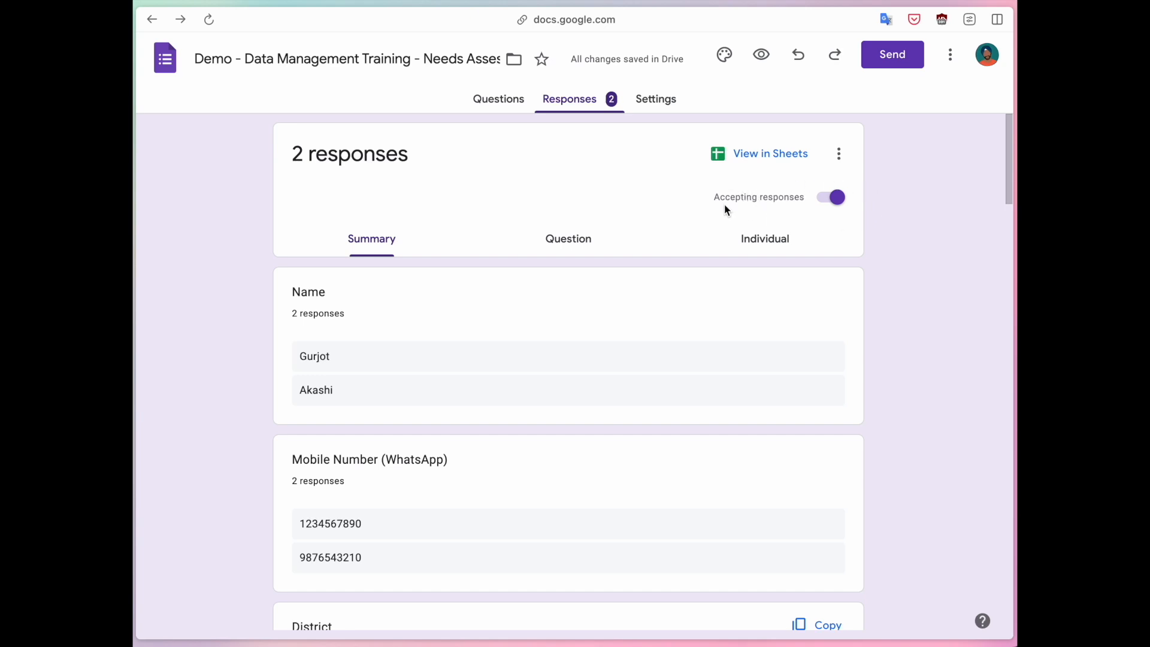
Turn off Accepting responses so respondents see 'This form is no longer accepting responses'.
left_click_drag(716, 203, 802, 203)
left_click(803, 202)
left_click(893, 207)
left_click(833, 203)
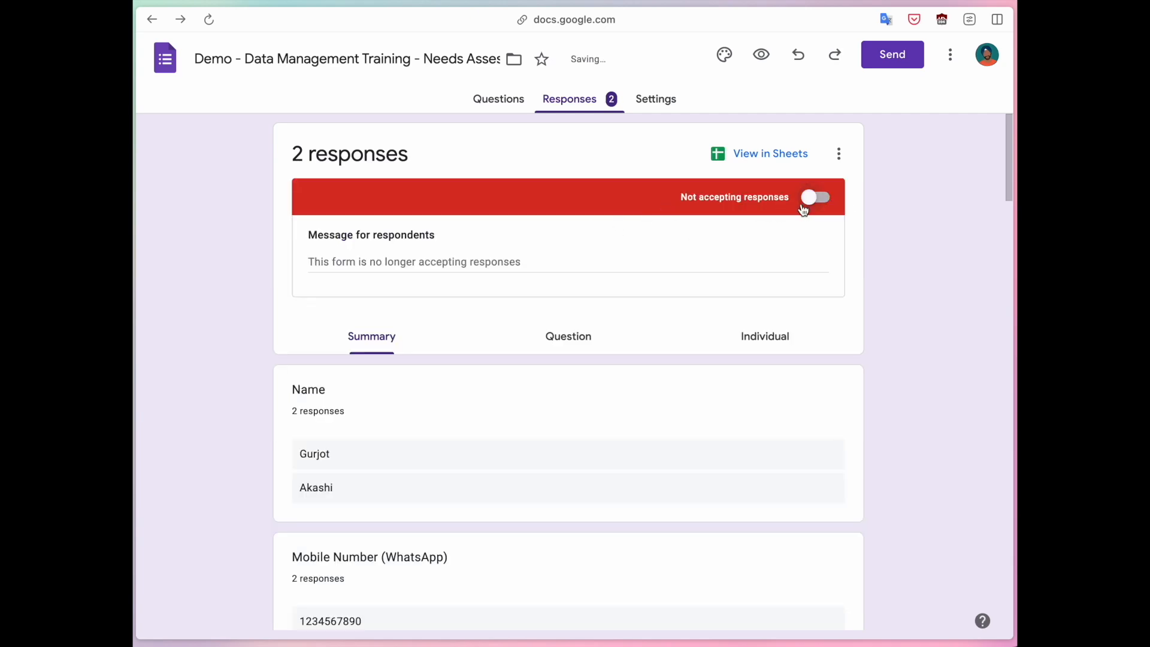
left_click(382, 260)
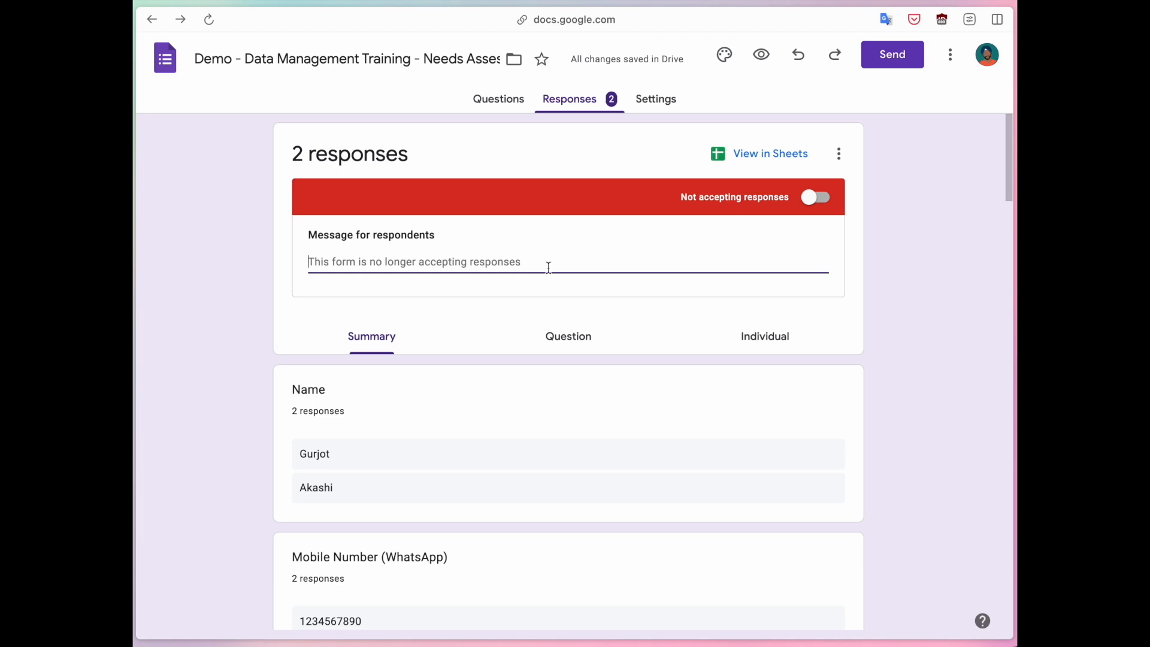
Finish the respondent message and switch on email notifications for new responses.
left_click(907, 203)
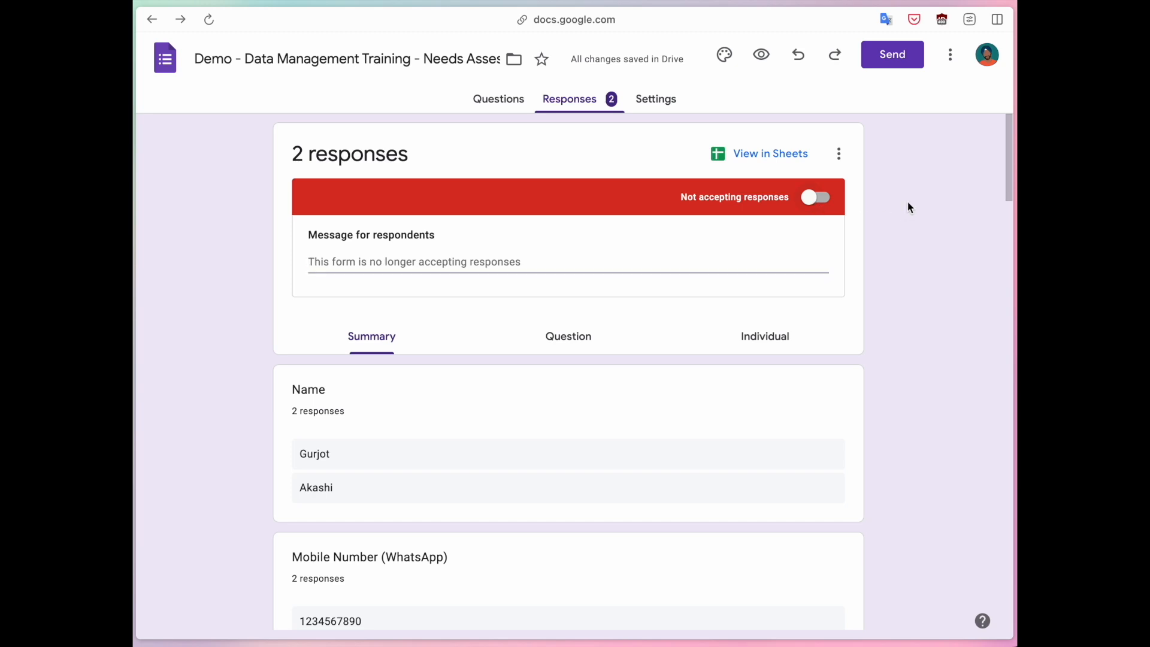
left_click(839, 156)
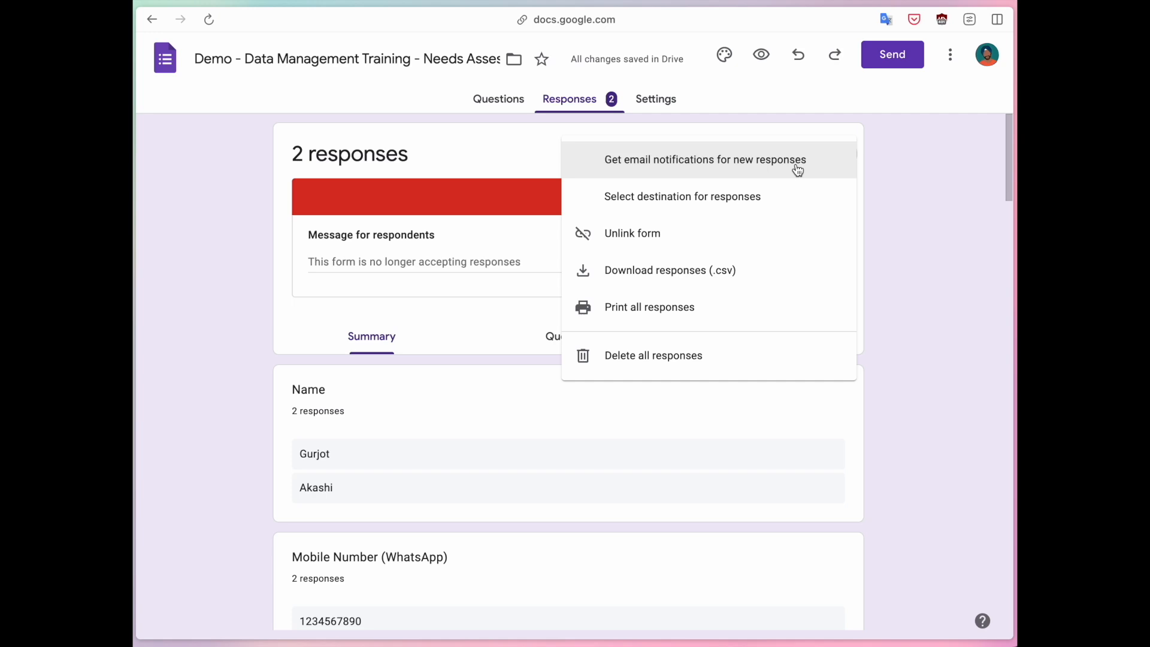
left_click(722, 166)
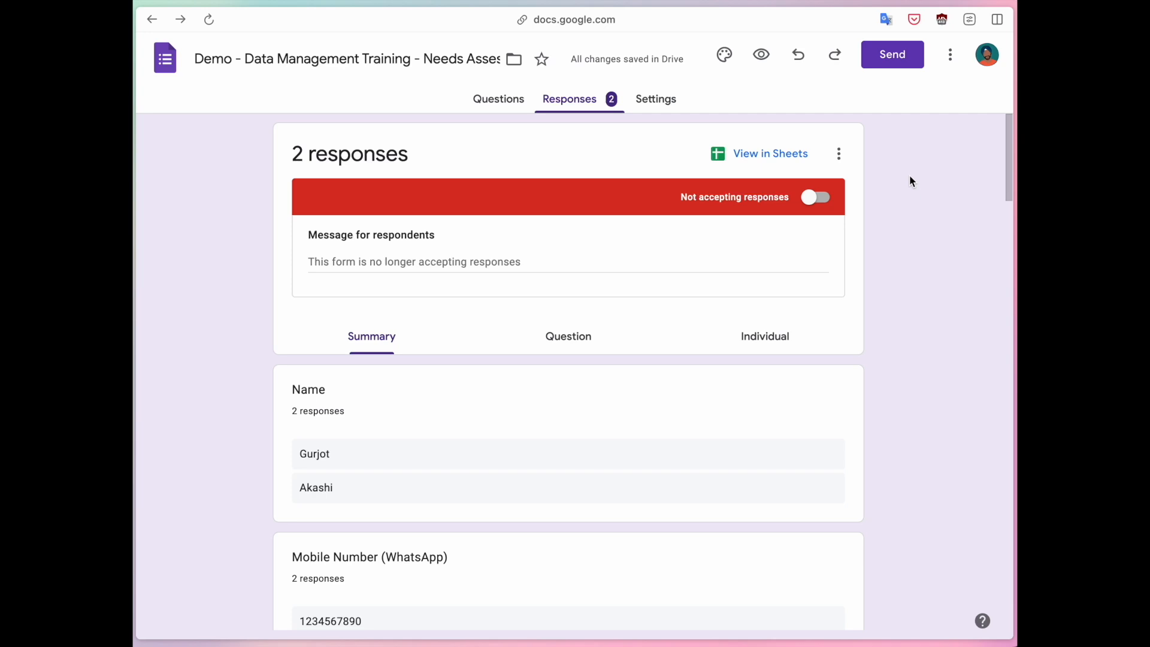
Review the response destination options and close them, keeping the destination unchanged.
left_click(847, 158)
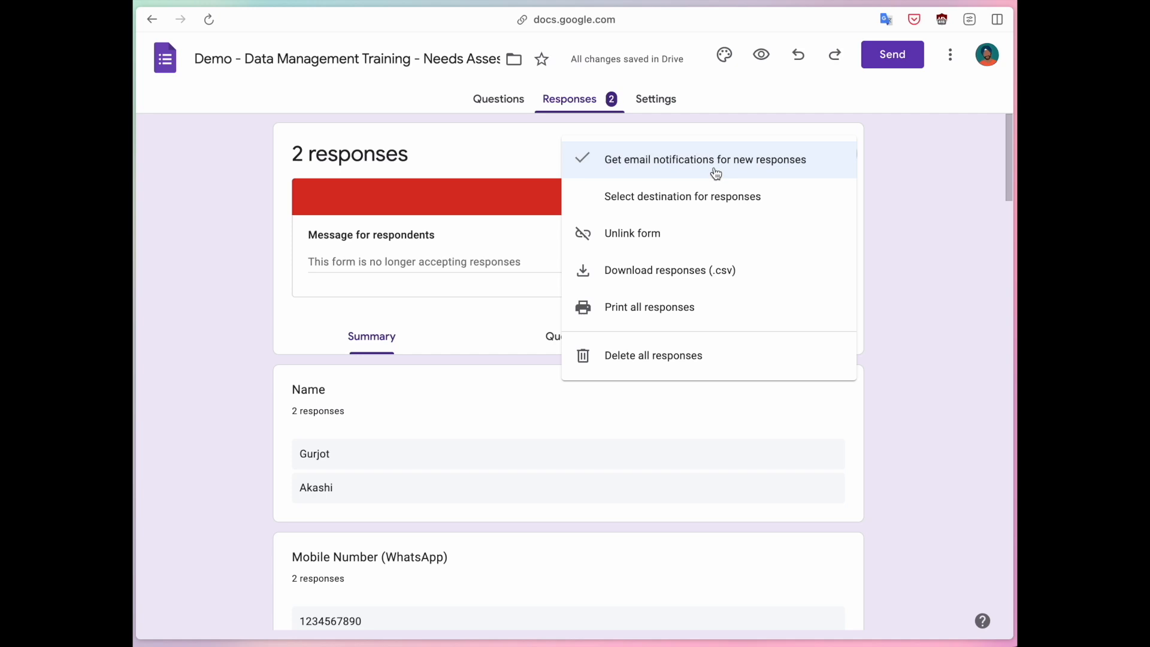
left_click(712, 210)
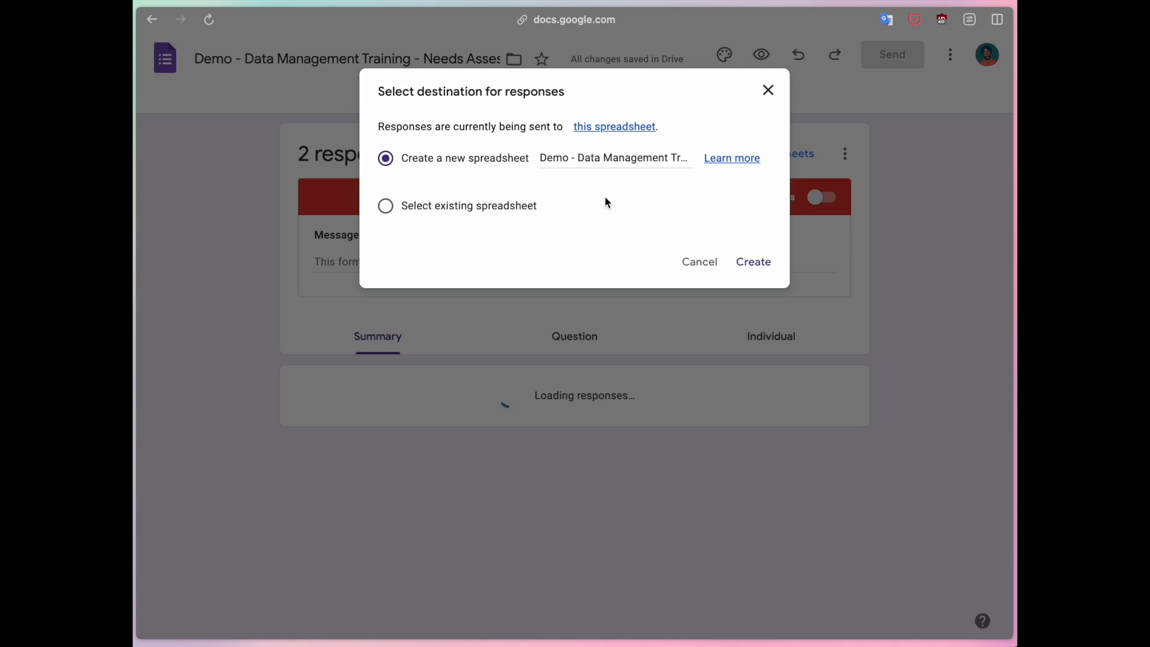
left_click(476, 211)
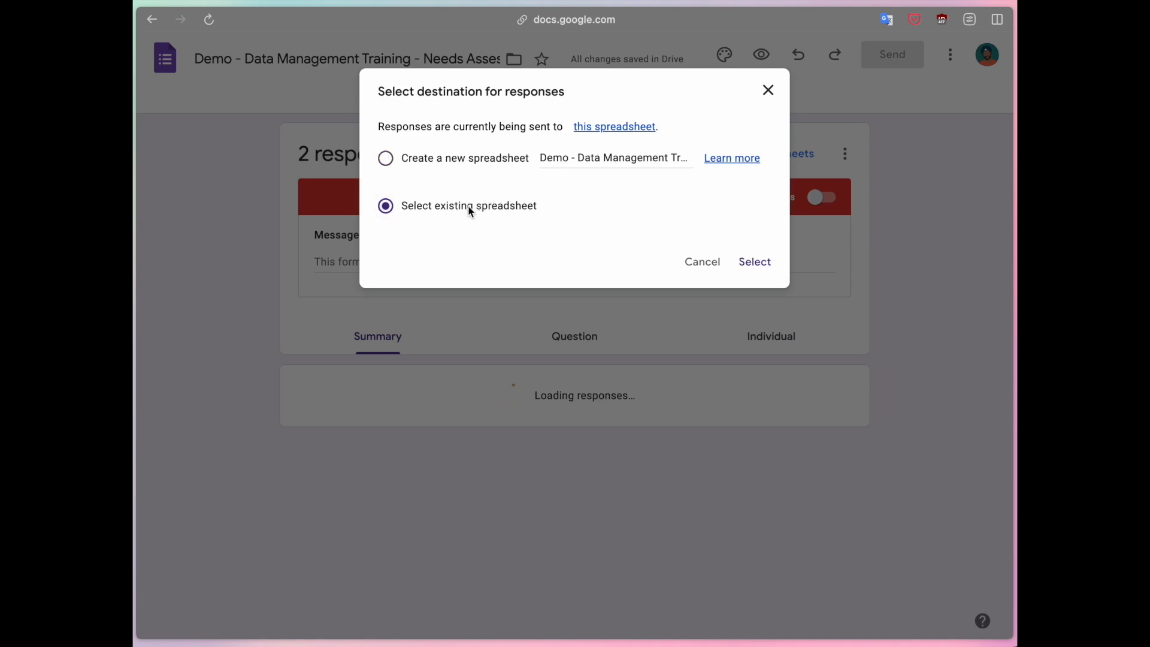
left_click(455, 164)
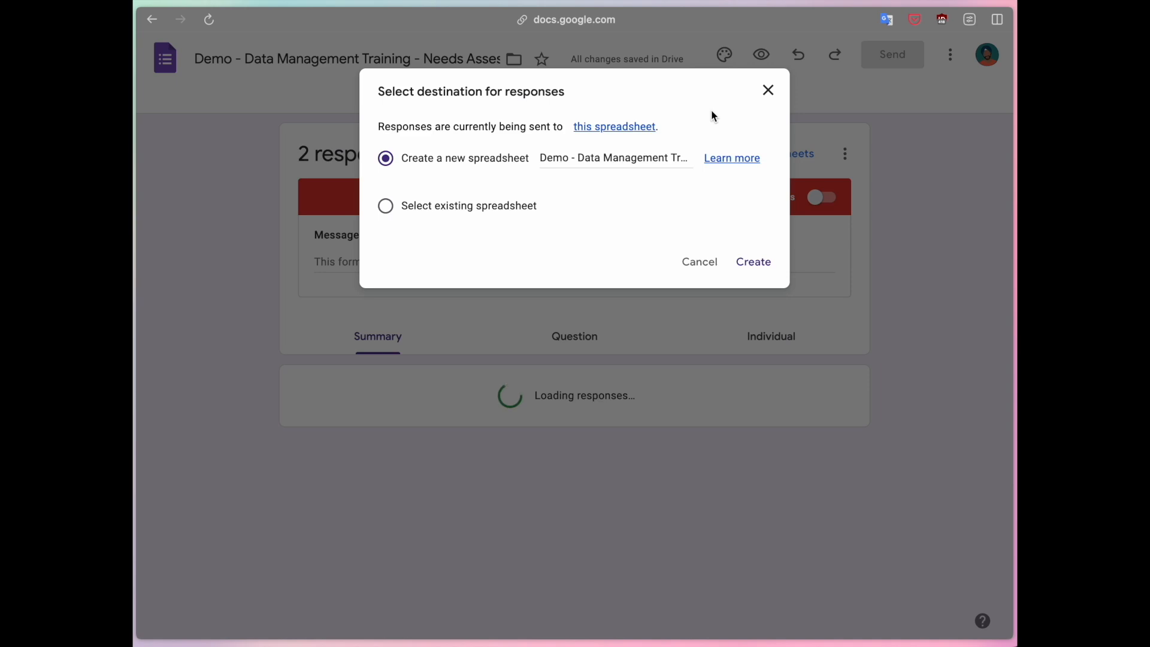
left_click(771, 99)
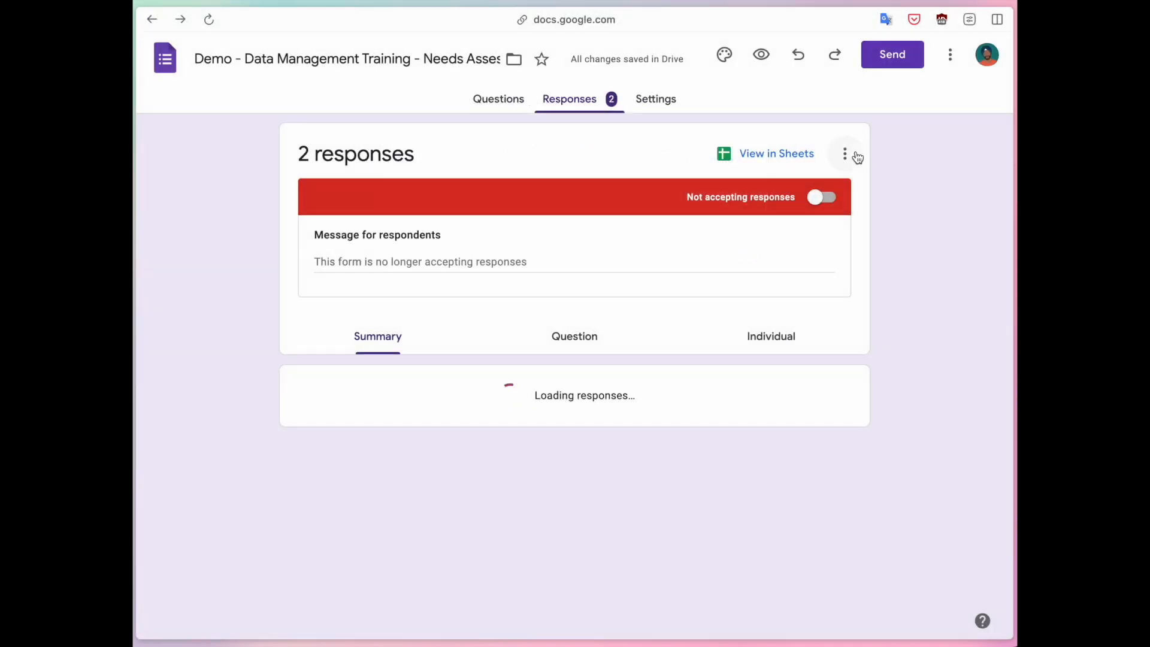
left_click(839, 154)
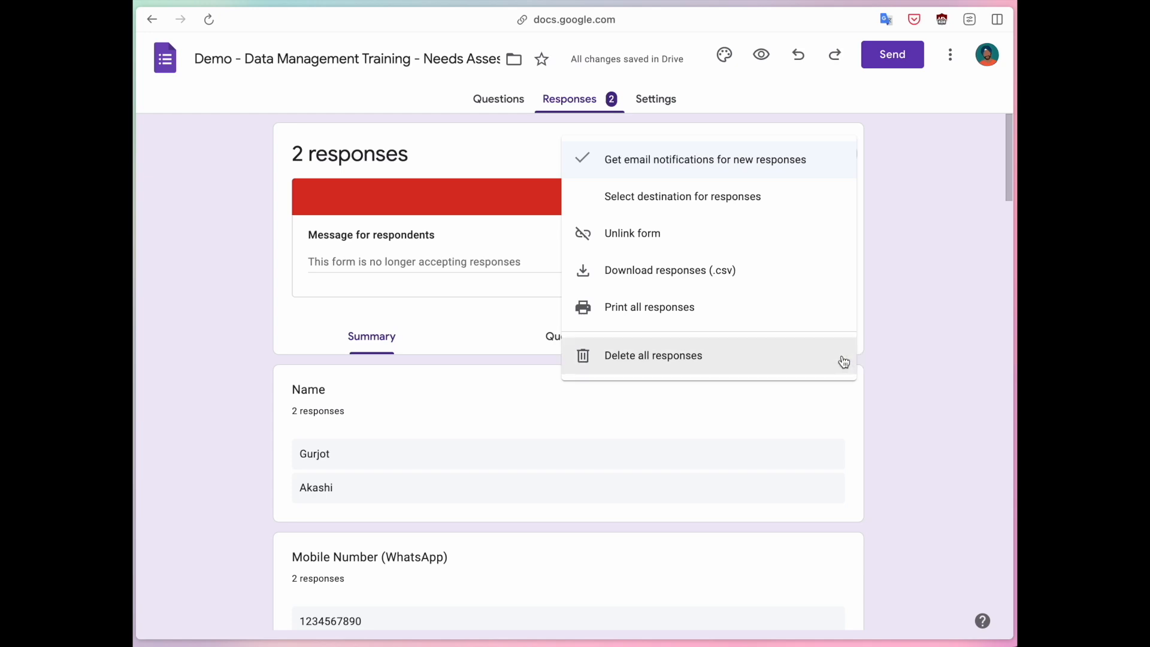
Dismiss the response options menu and go to the form's Settings.
left_click(893, 343)
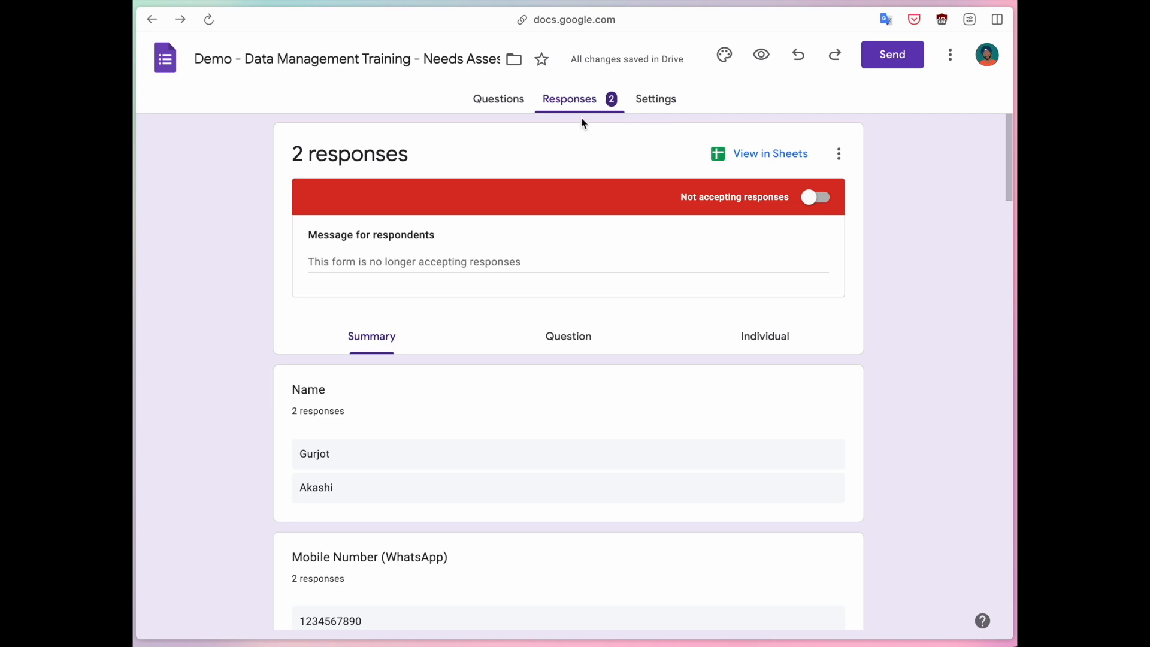
left_click(654, 108)
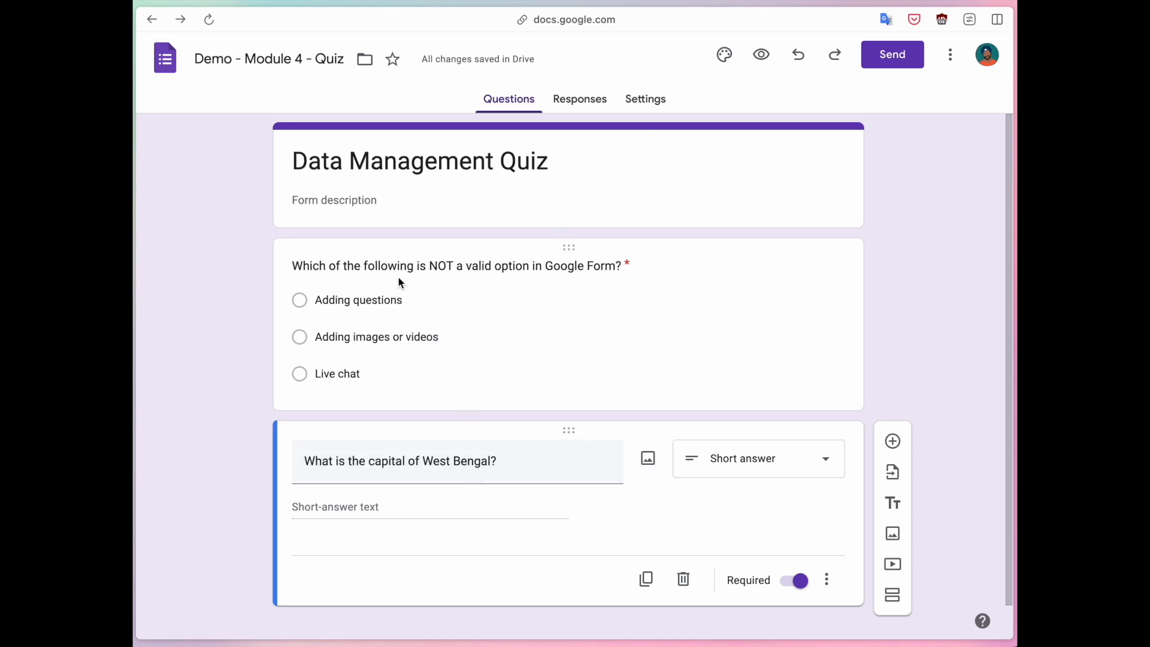
Touch up the first question's wording by adding an 's', then select the West Bengal question.
left_click(614, 263)
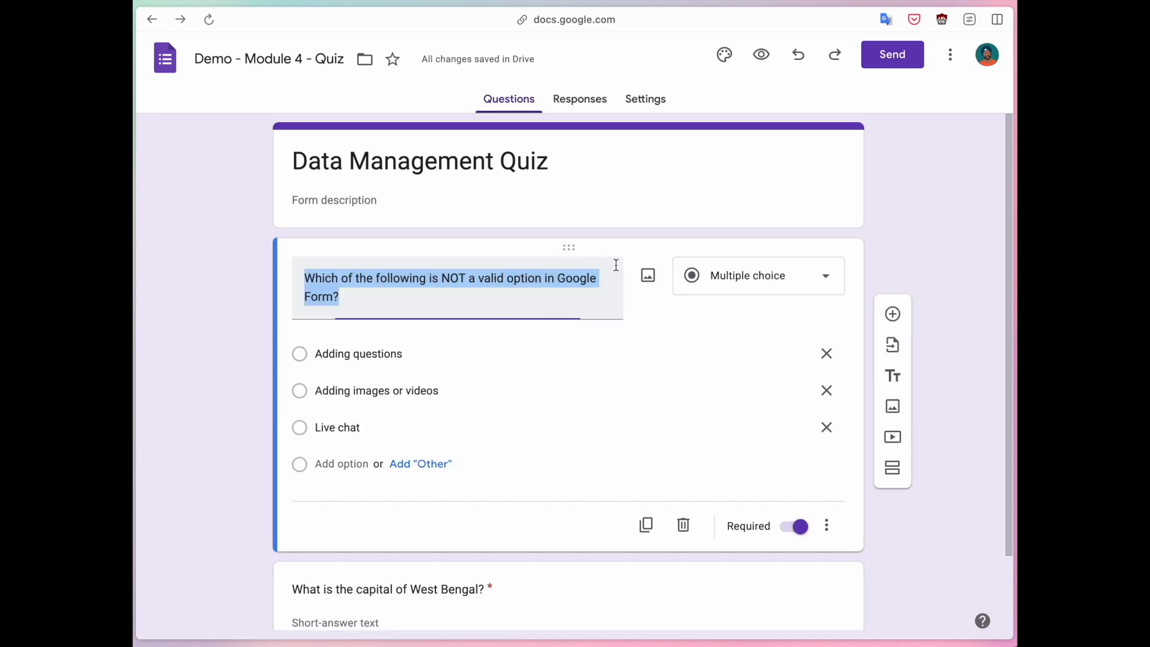
left_click(335, 297)
type("s")
left_click(199, 390)
scroll(199, 389, "down", 2)
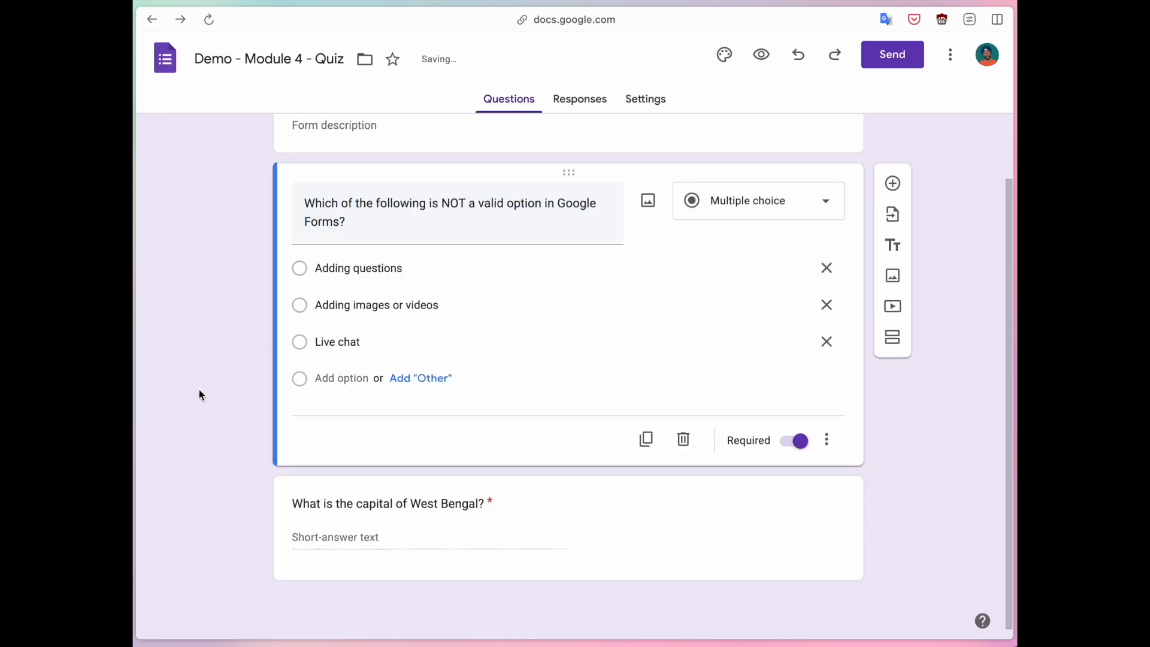
left_click(386, 497)
left_click(224, 411)
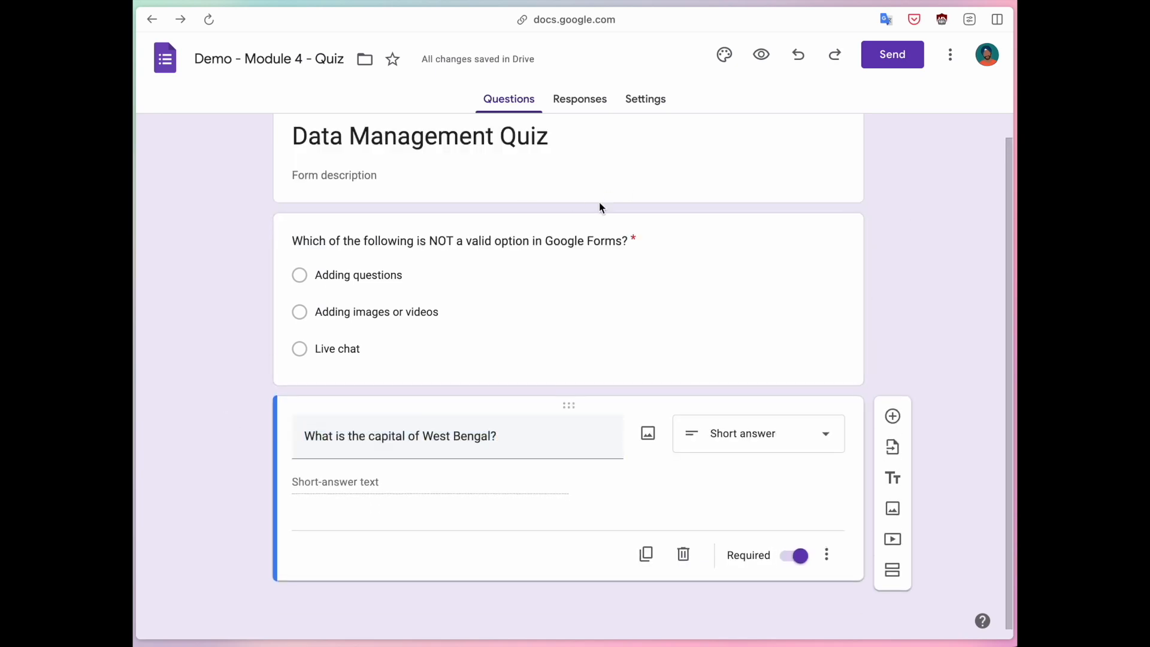
Switch on 'Make this a quiz' in Settings and return to the Questions tab.
left_click(646, 99)
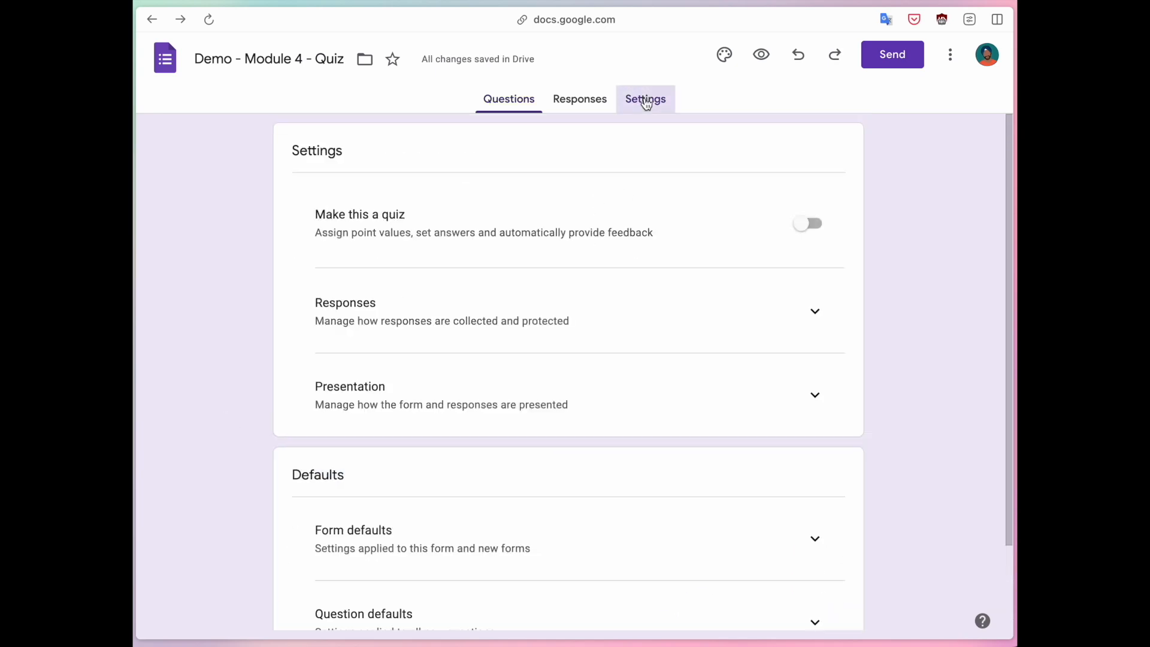
left_click(810, 225)
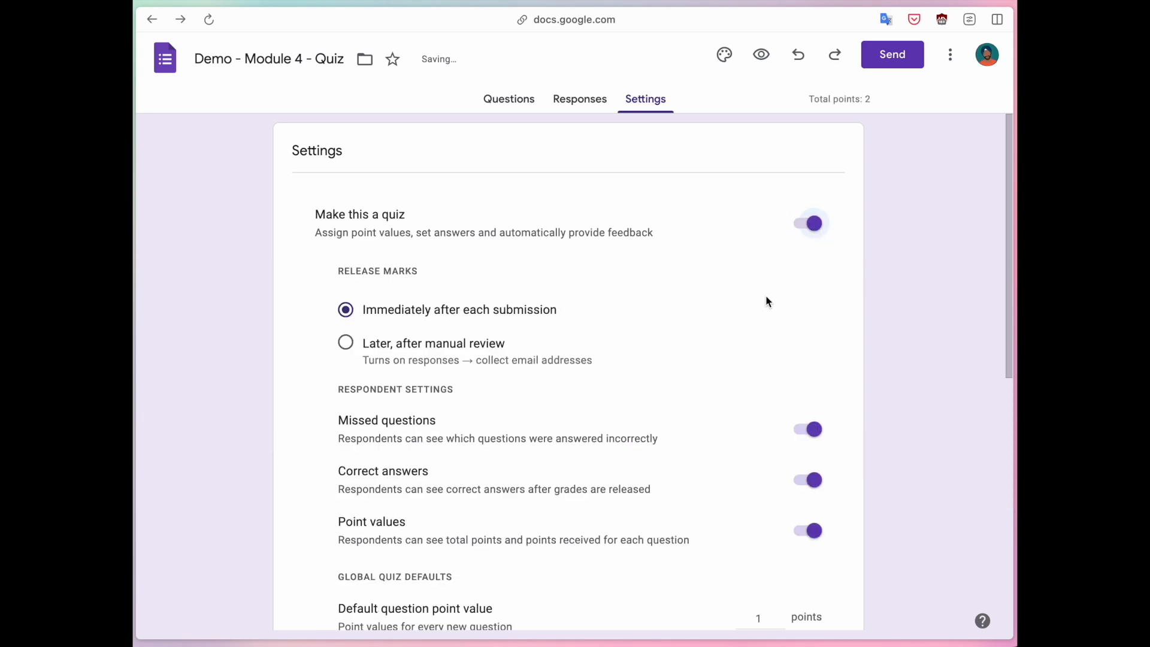
left_click(810, 101)
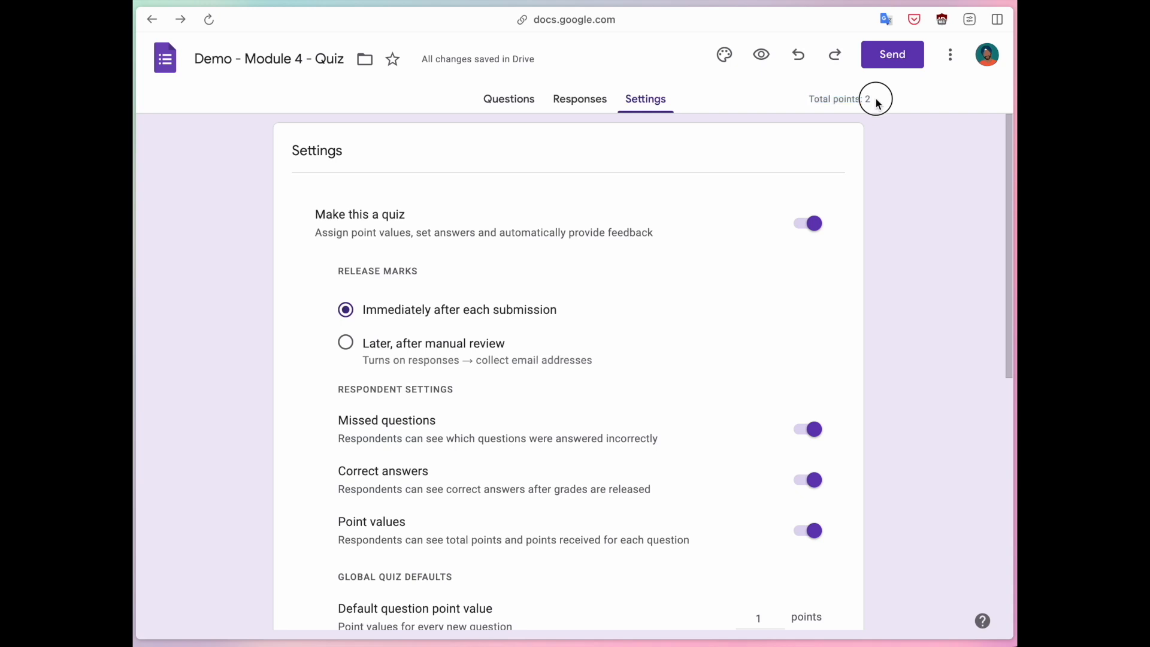
scroll(356, 325, "down", 1)
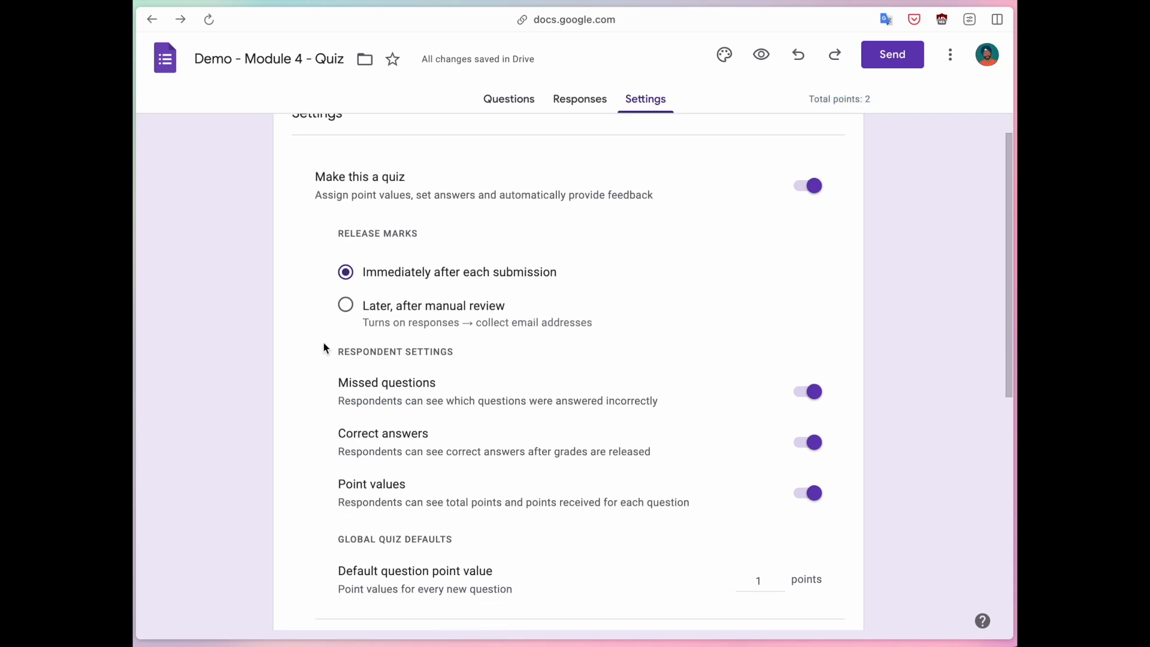
left_click(501, 107)
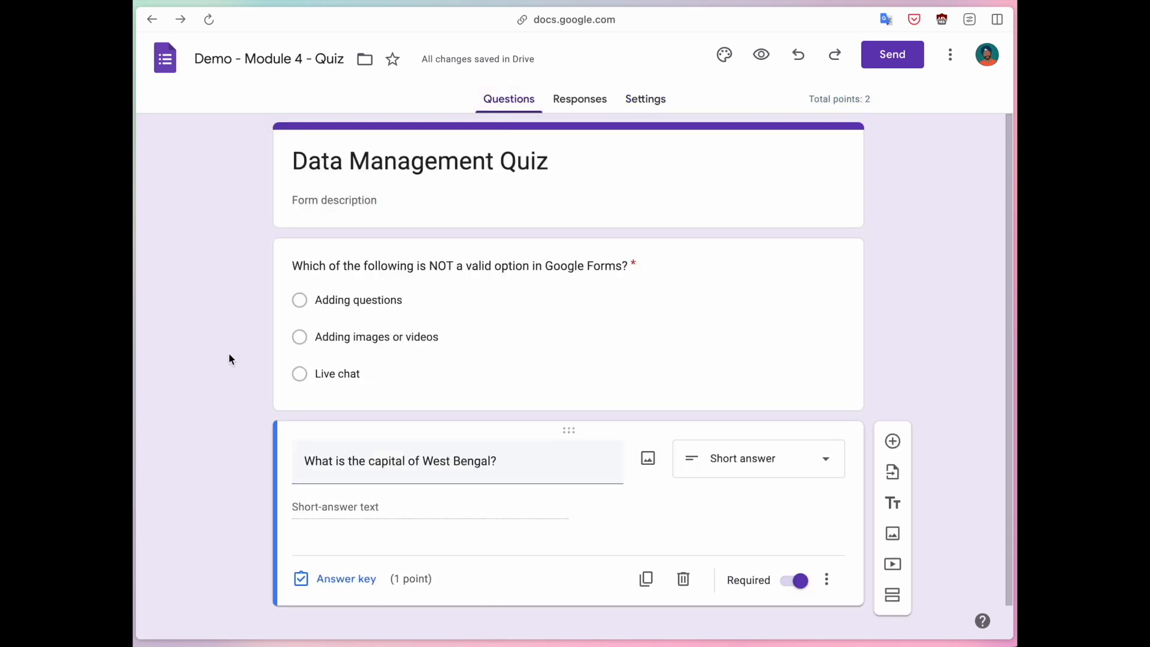
Set Live chat as the correct answer to the NOT-a-valid-option question, worth 1 point.
left_click(448, 291)
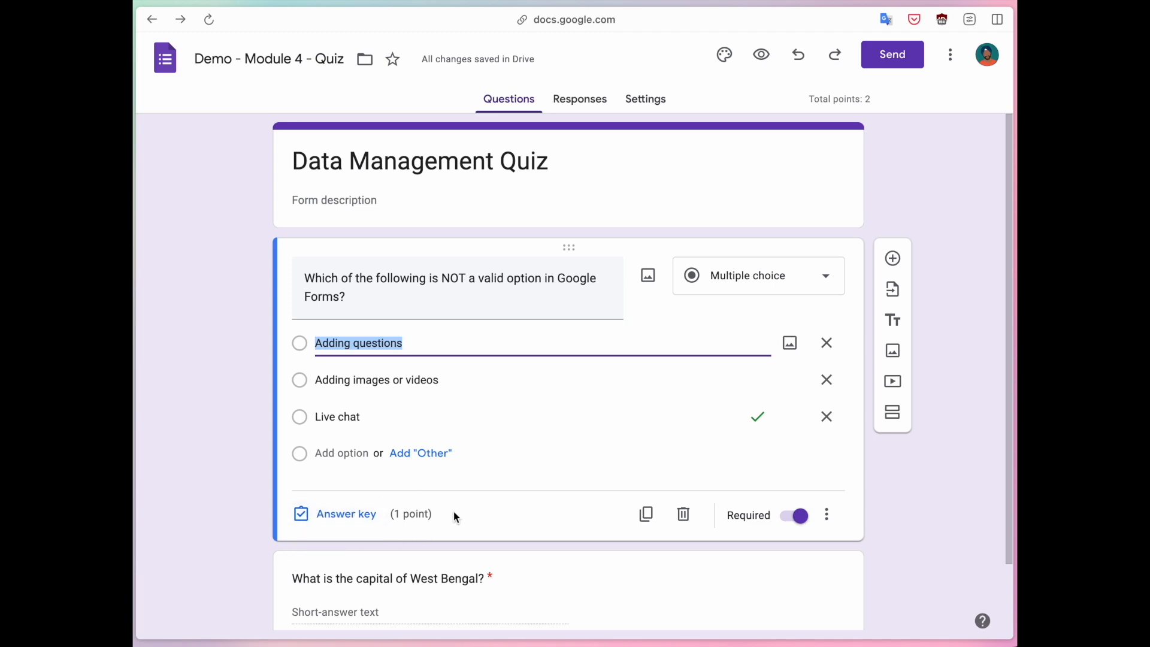
left_click(327, 515)
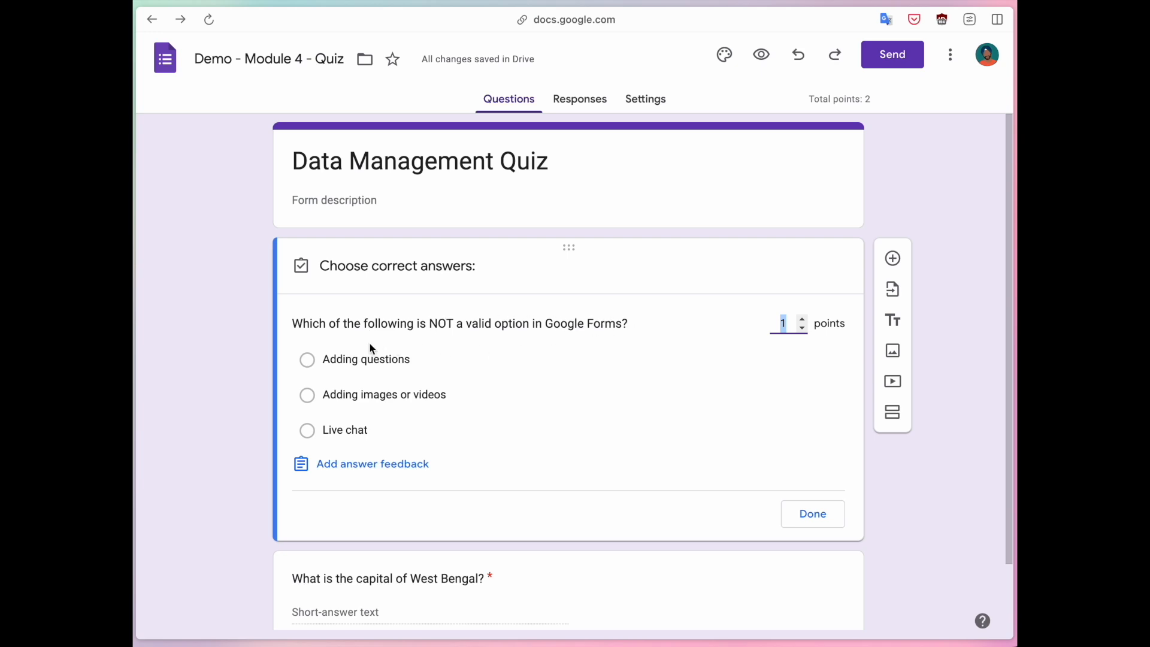
left_click(307, 435)
left_click(418, 437)
left_click(419, 439)
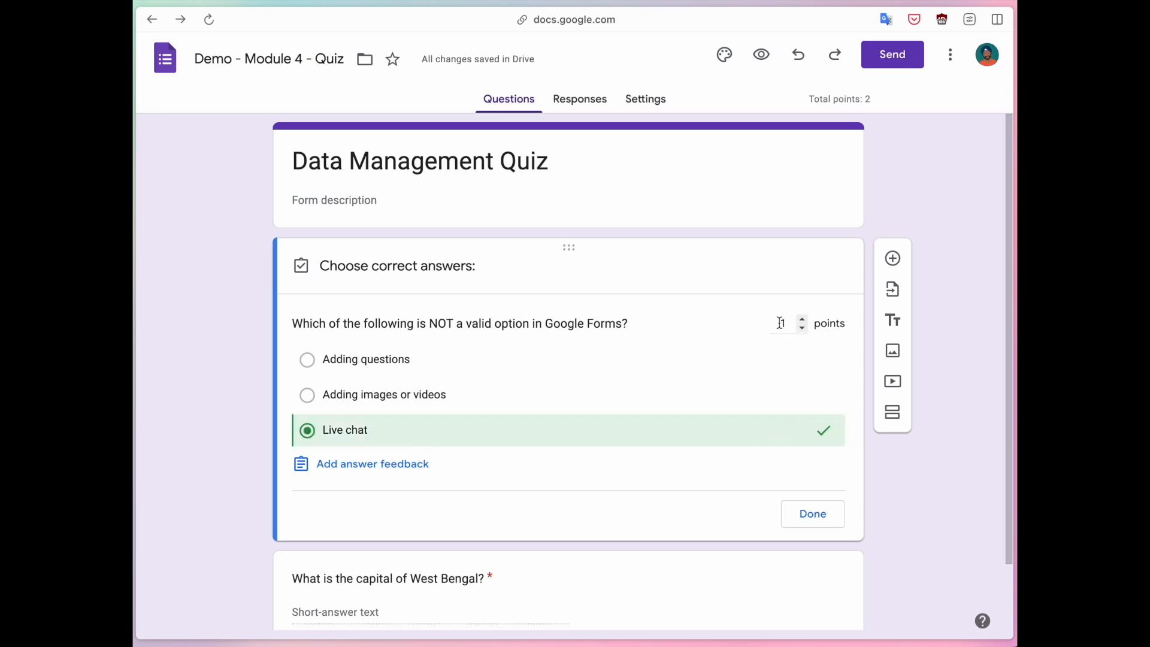
left_click(814, 517)
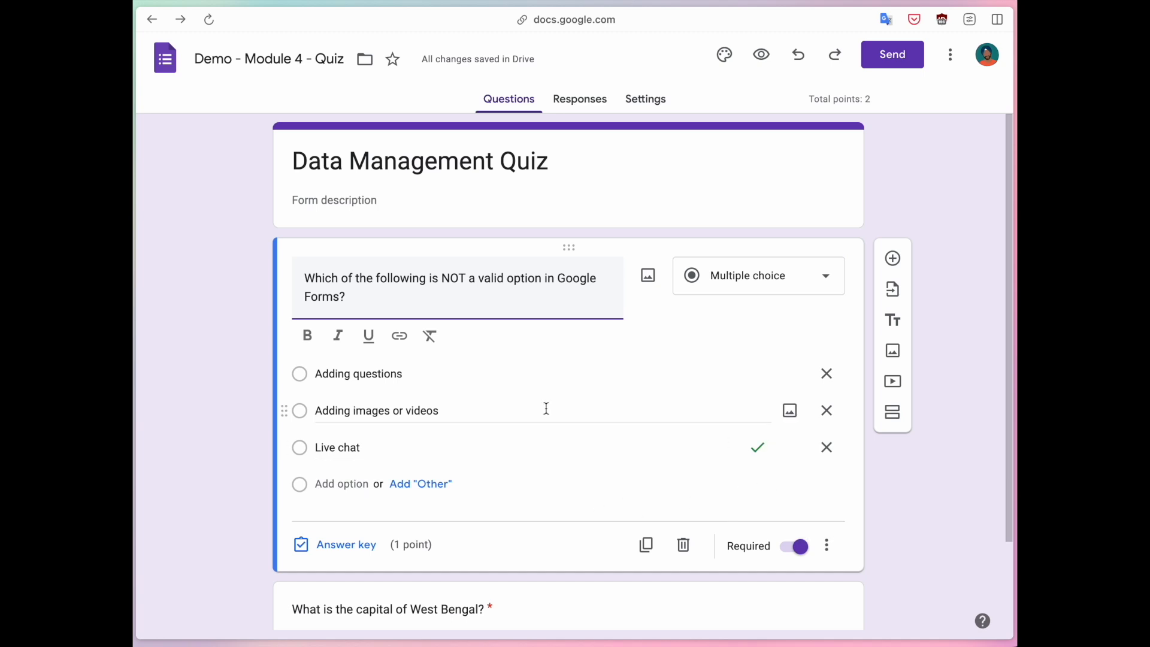
scroll(543, 406, "down", 2)
Add Kolkata and Calcutta as accepted answers in the West Bengal question's answer key.
left_click(439, 505)
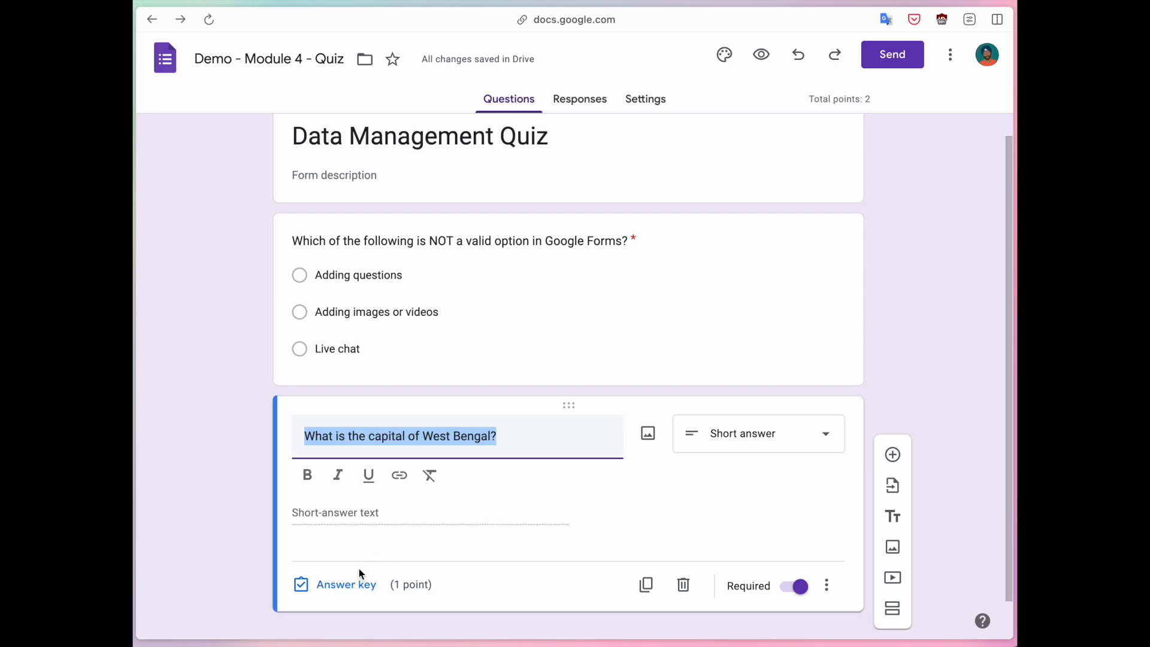
left_click(343, 590)
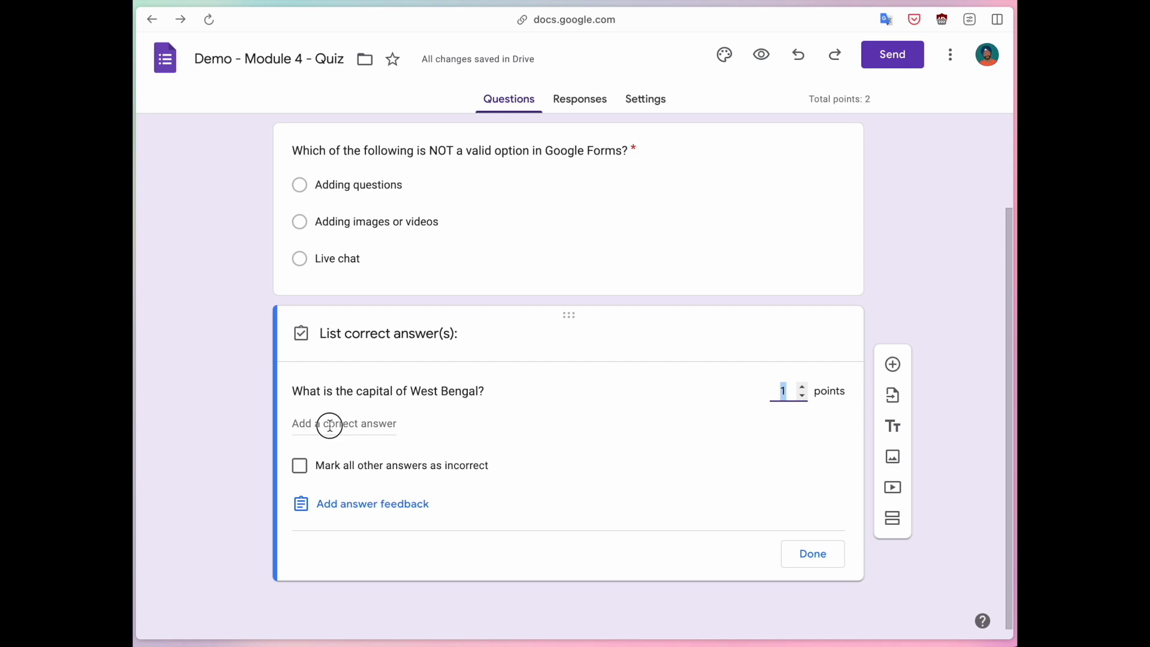
left_click(329, 423)
type("Kolkata")
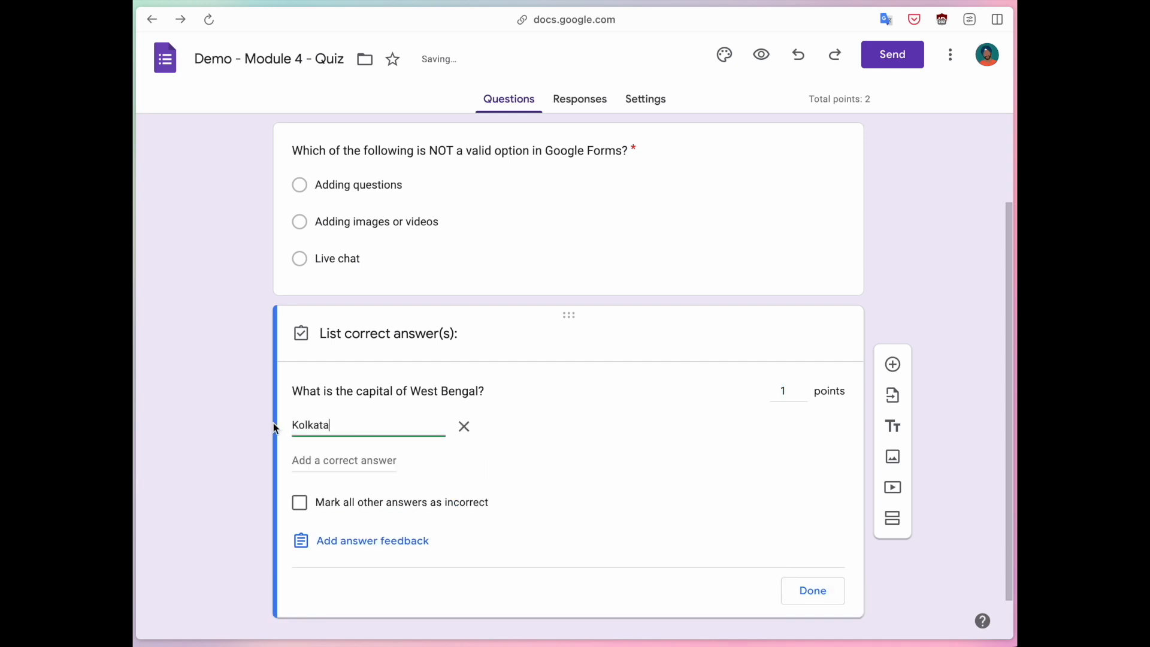
left_click(347, 459)
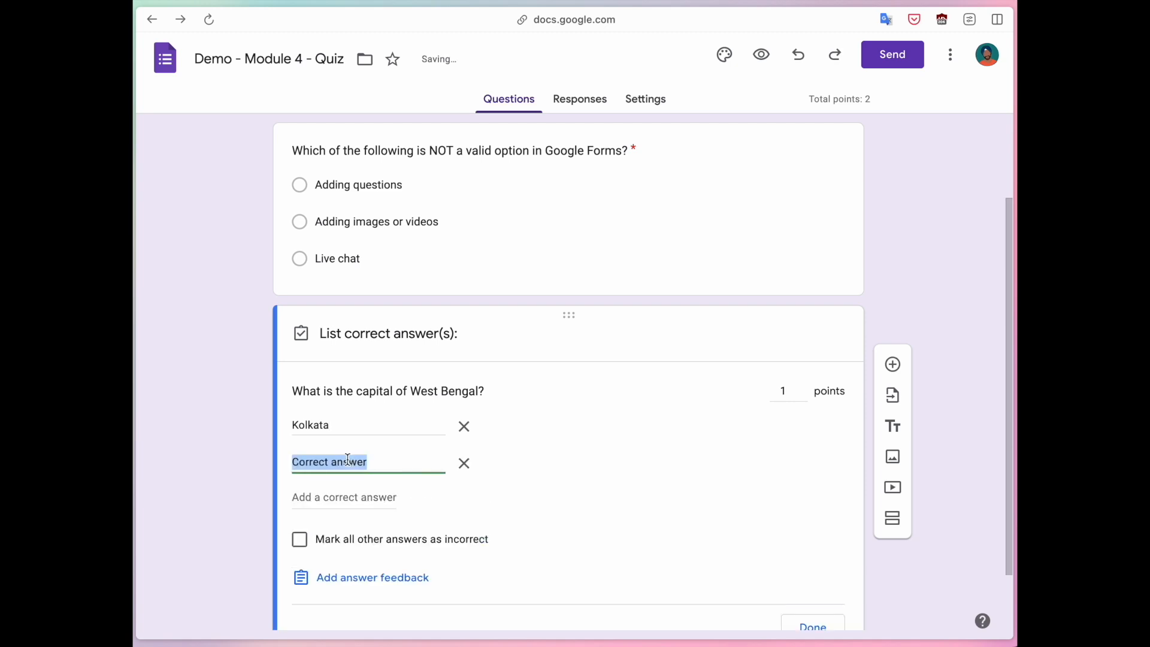
type("Calcutta")
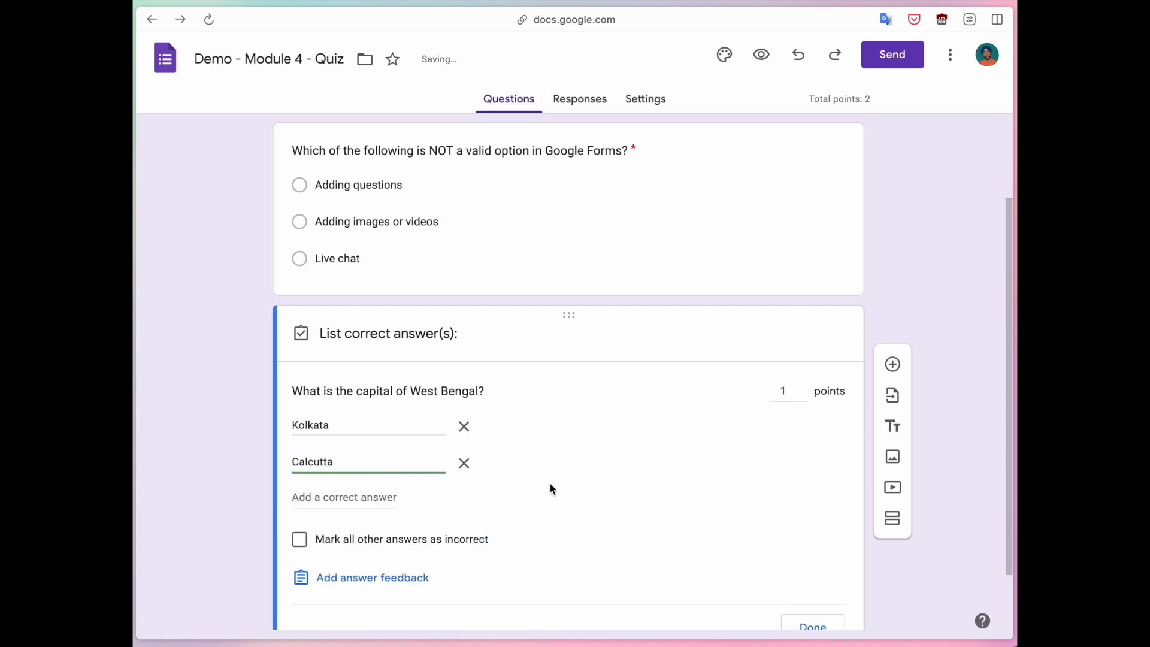
Mark all other answers as incorrect and make the question worth 5 points.
scroll(519, 501, "down", 1)
left_click(301, 511)
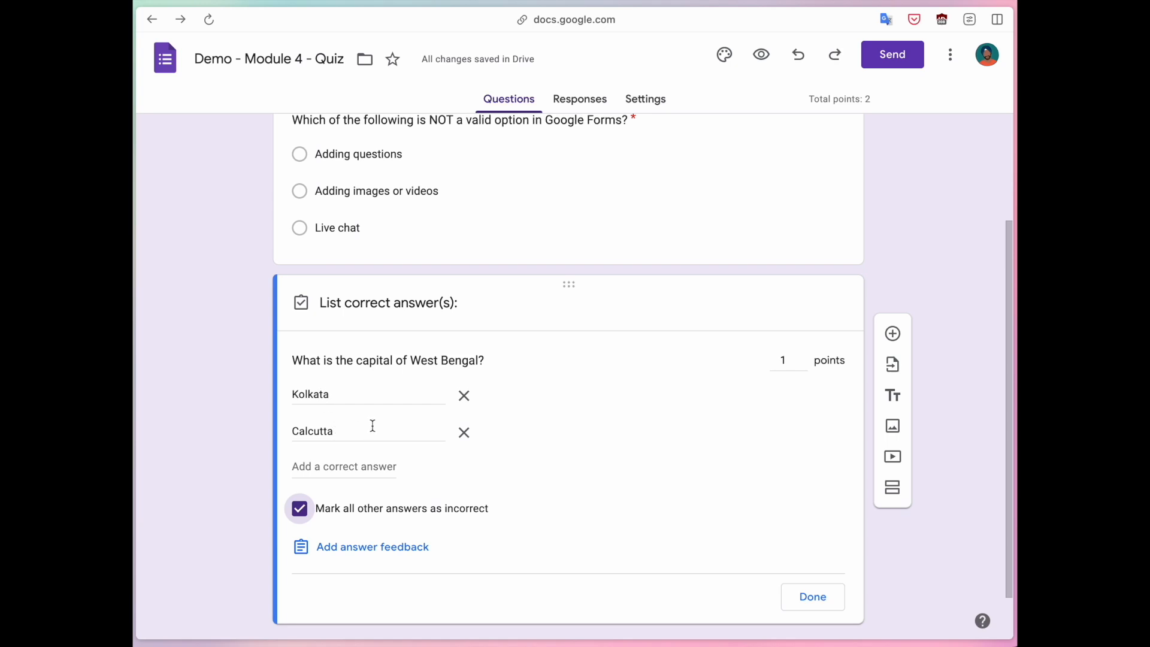
left_click(804, 354)
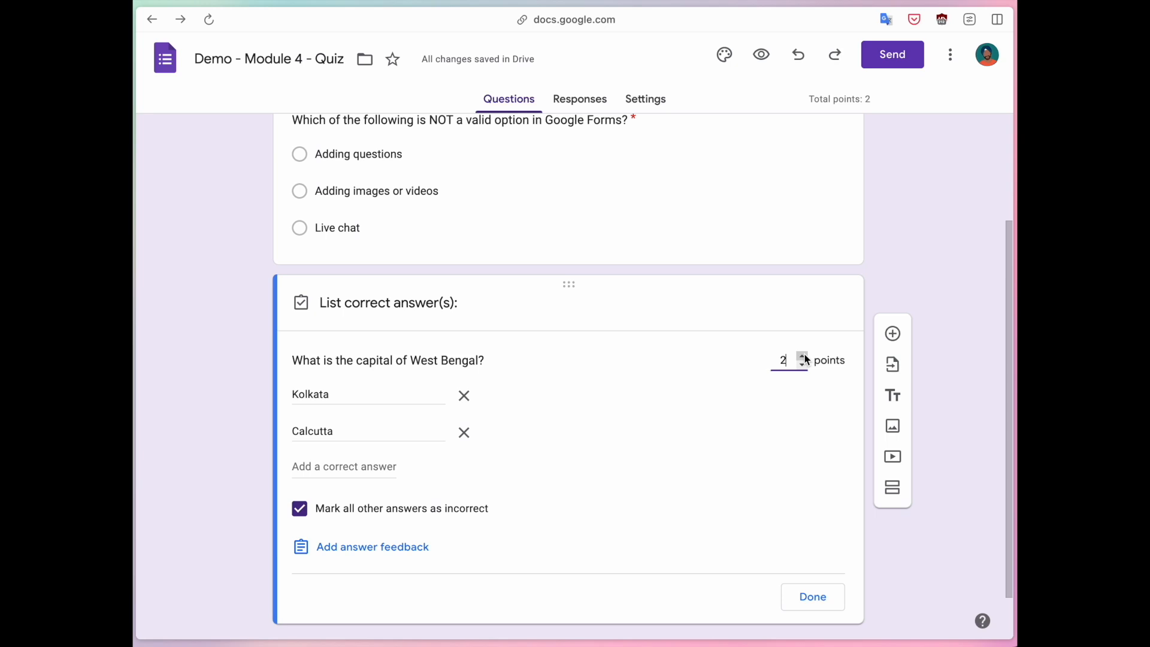
left_click(804, 354)
left_click(803, 355)
left_click(804, 355)
left_click(577, 430)
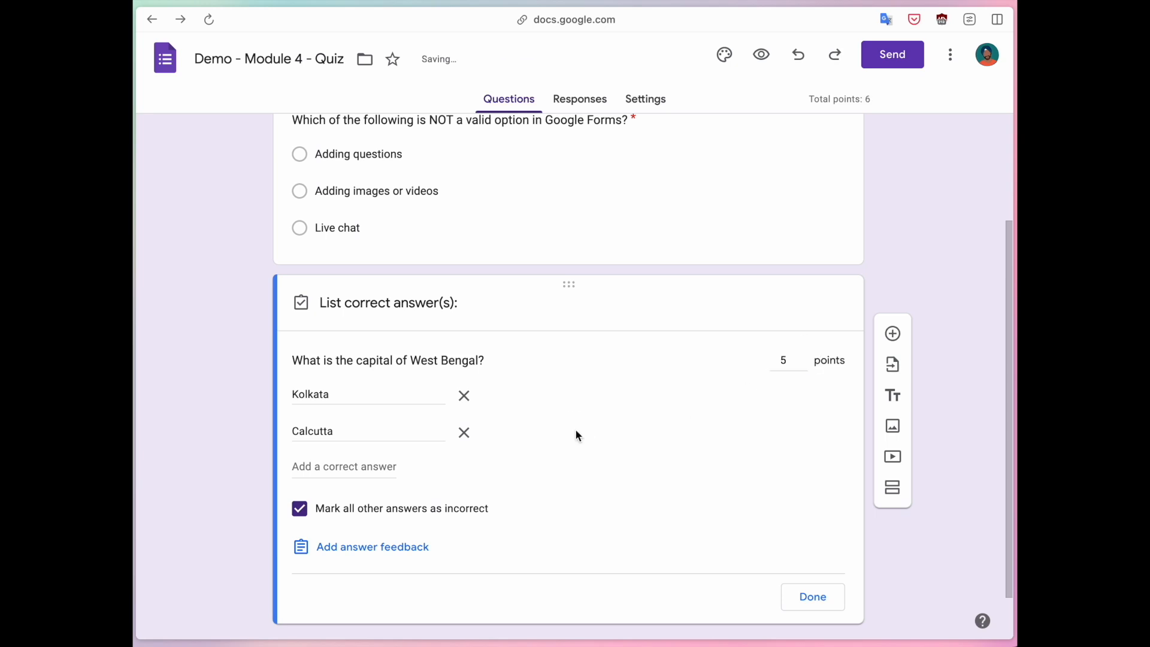
Add answer feedback 'The capital of West Bengal is Kolkata (or Calcutta).'.
left_click(378, 554)
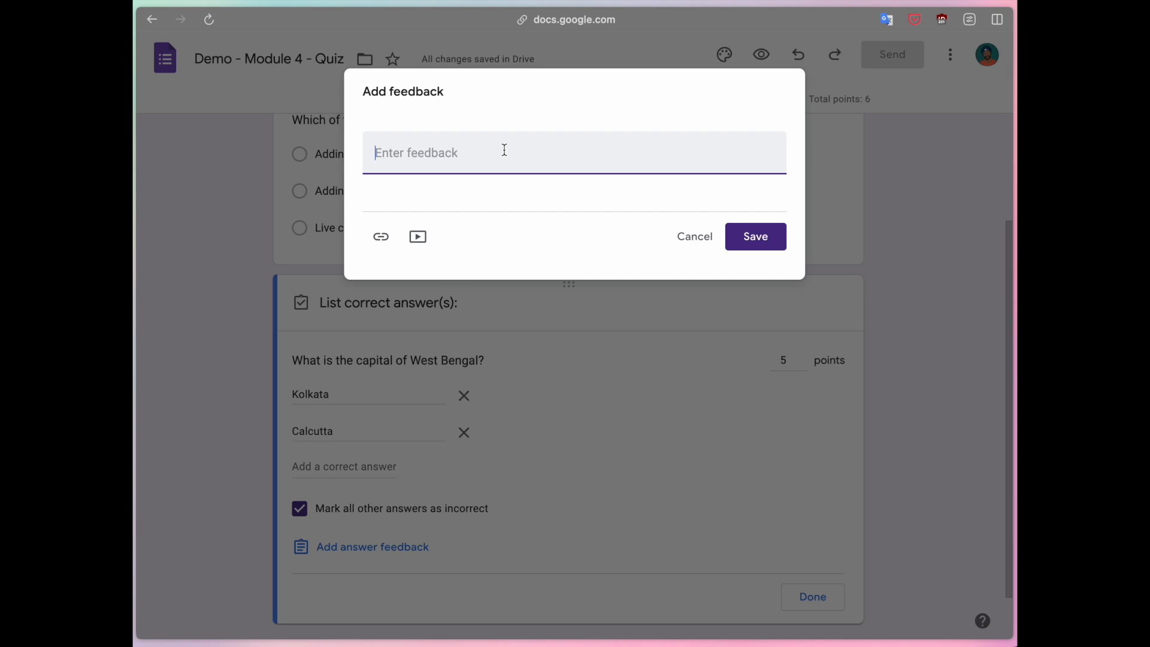
type("The capital of West bengal ")
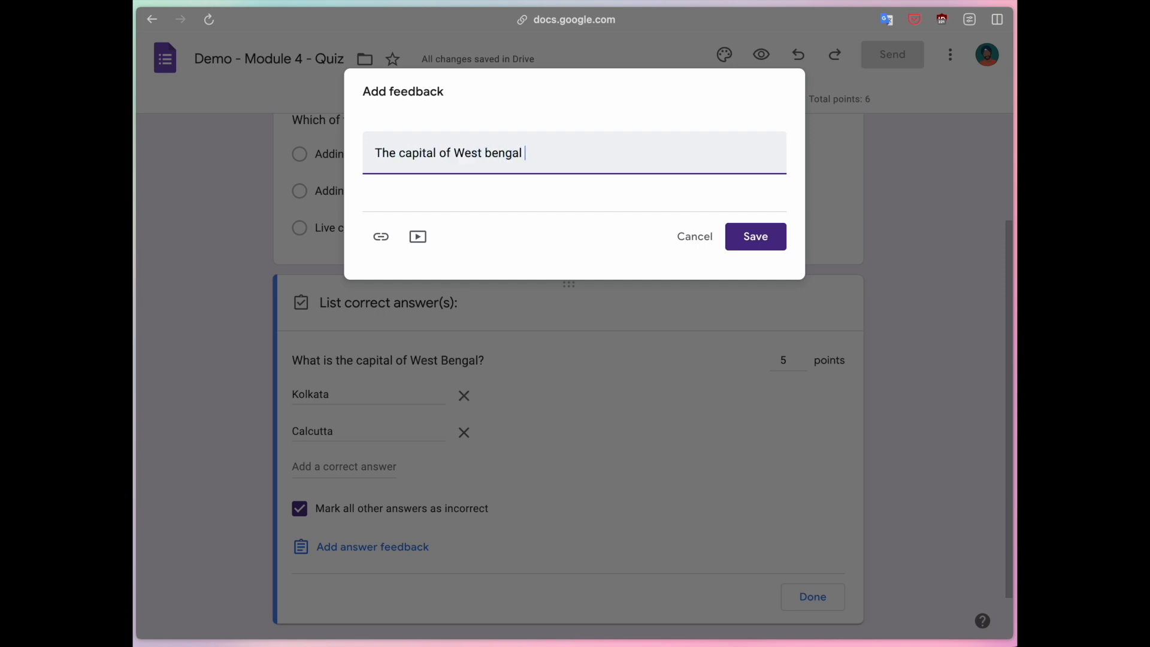
type("is Kolkata (or Calcutta).")
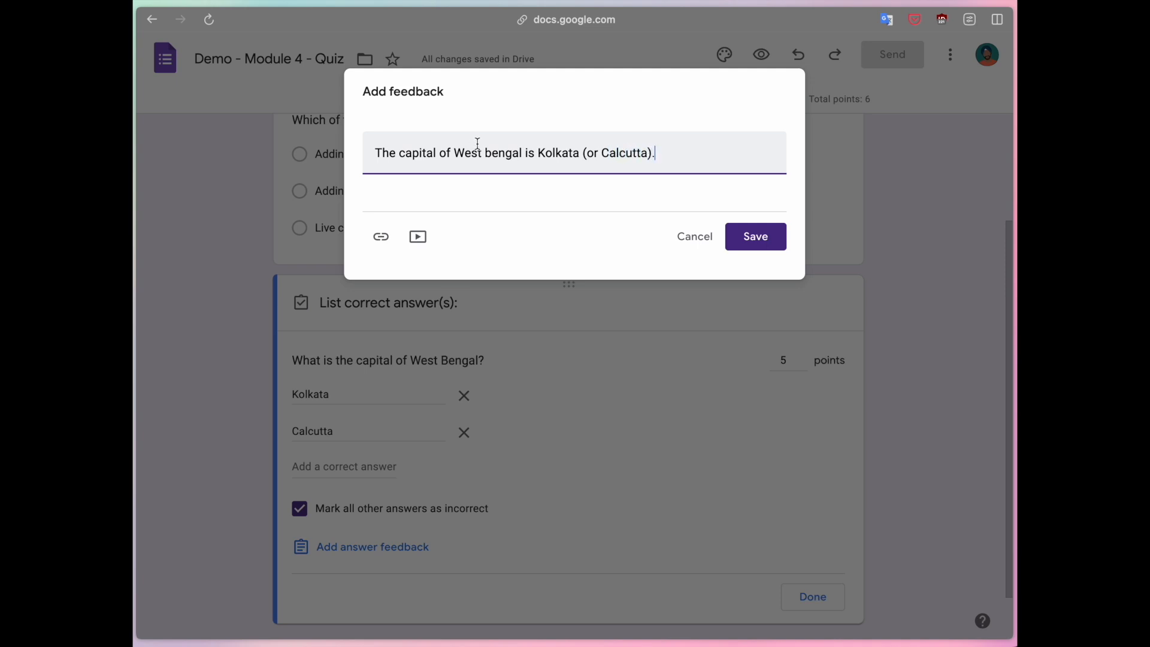
left_click(491, 151)
key("BackSpace")
type("B")
left_click(484, 242)
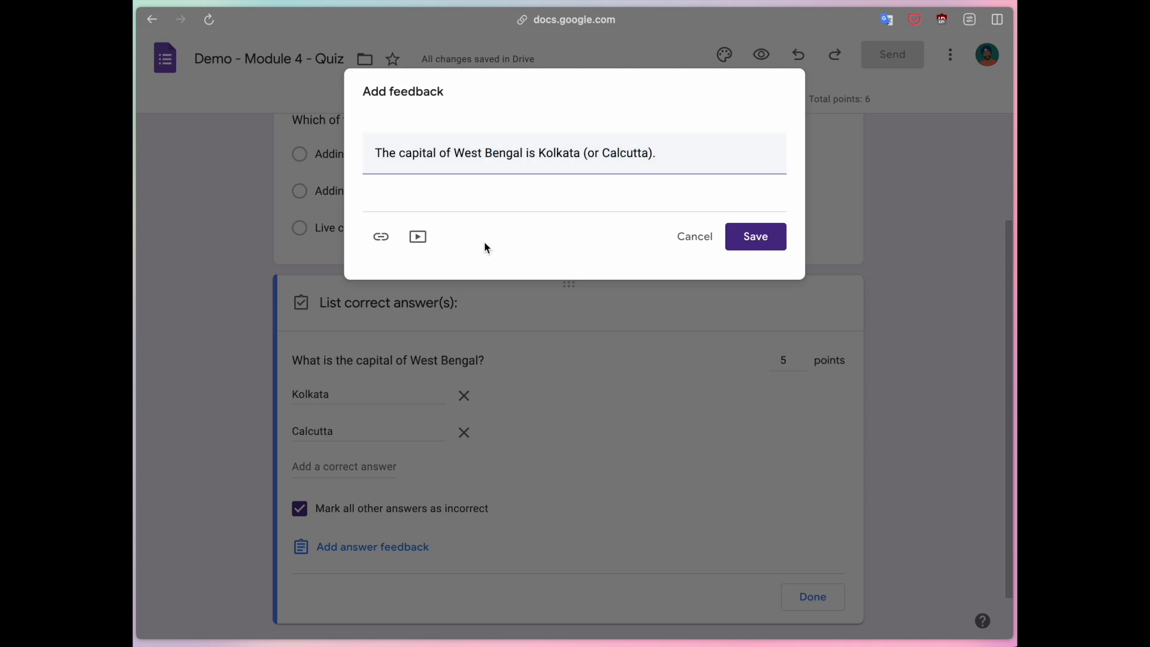
Attach the first YouTube result for 'west bengal capital' to the feedback and save it.
left_click(418, 239)
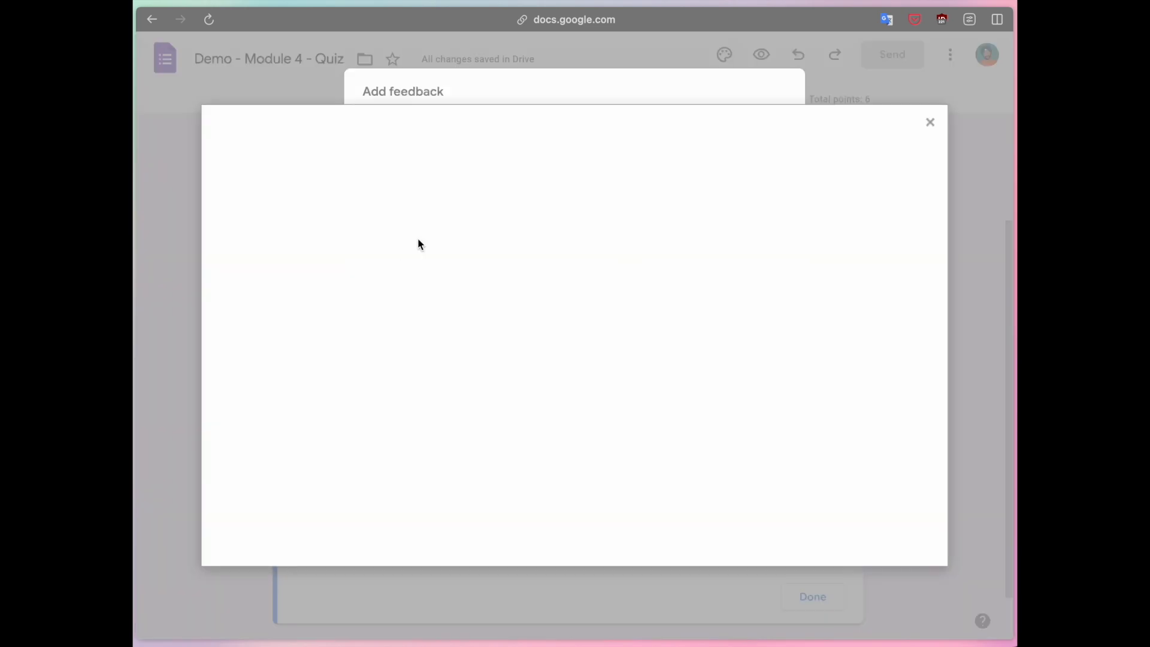
left_click(479, 134)
type("west bengal capital")
key("Return")
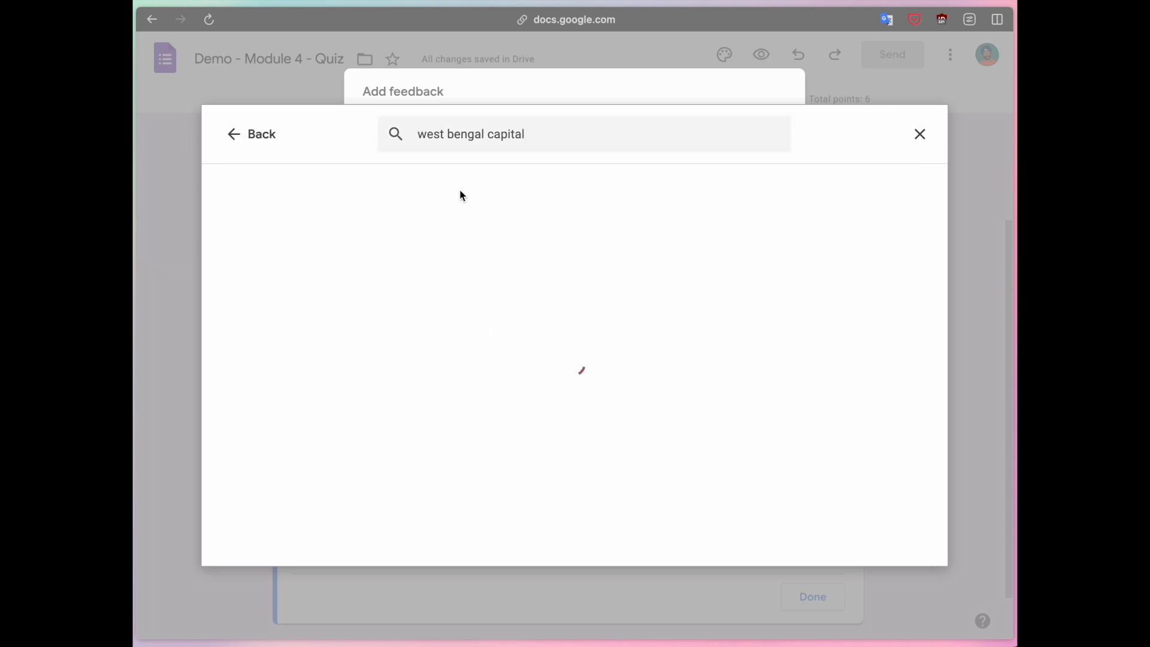
left_click(294, 261)
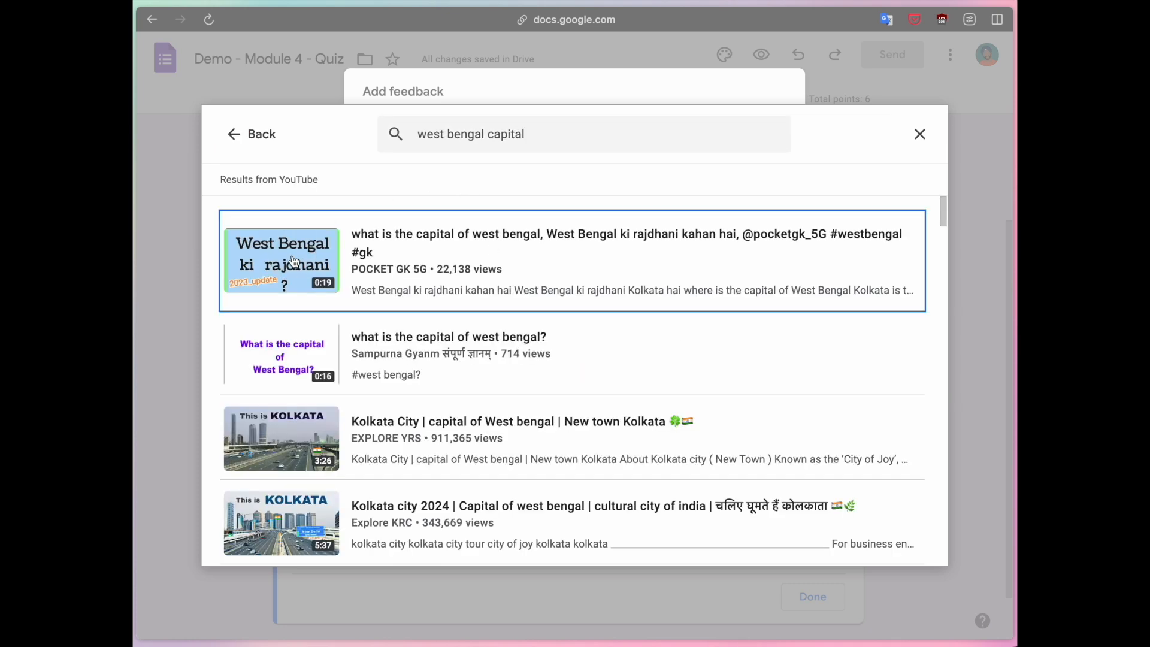
left_click(898, 544)
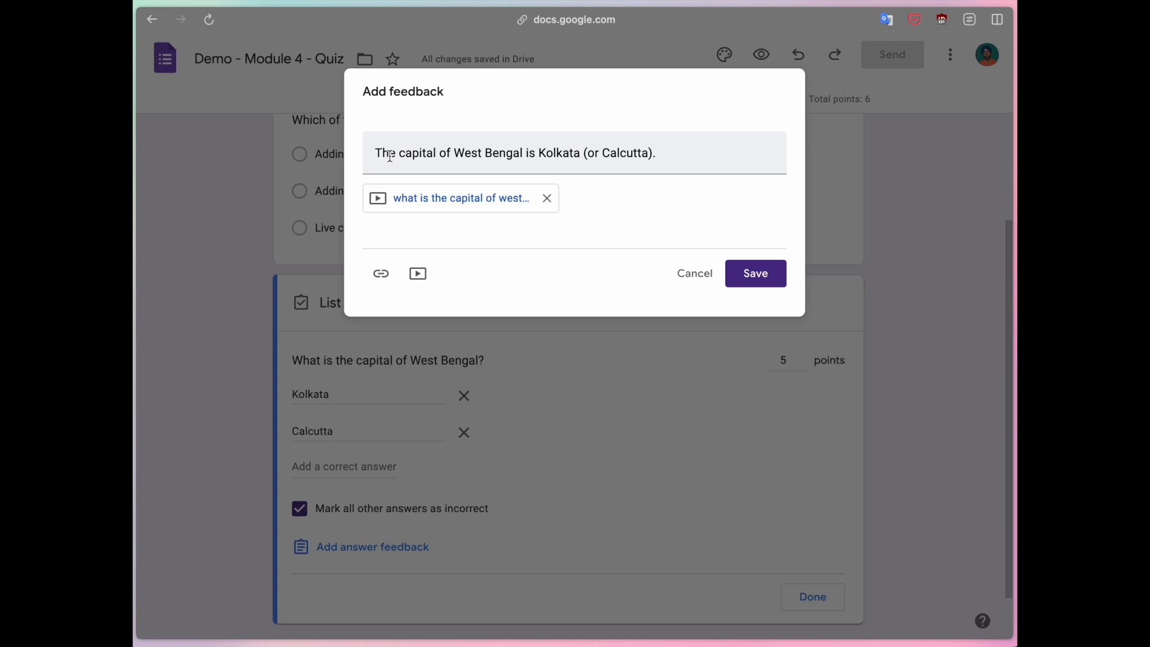
left_click_drag(380, 152, 610, 153)
left_click(610, 226)
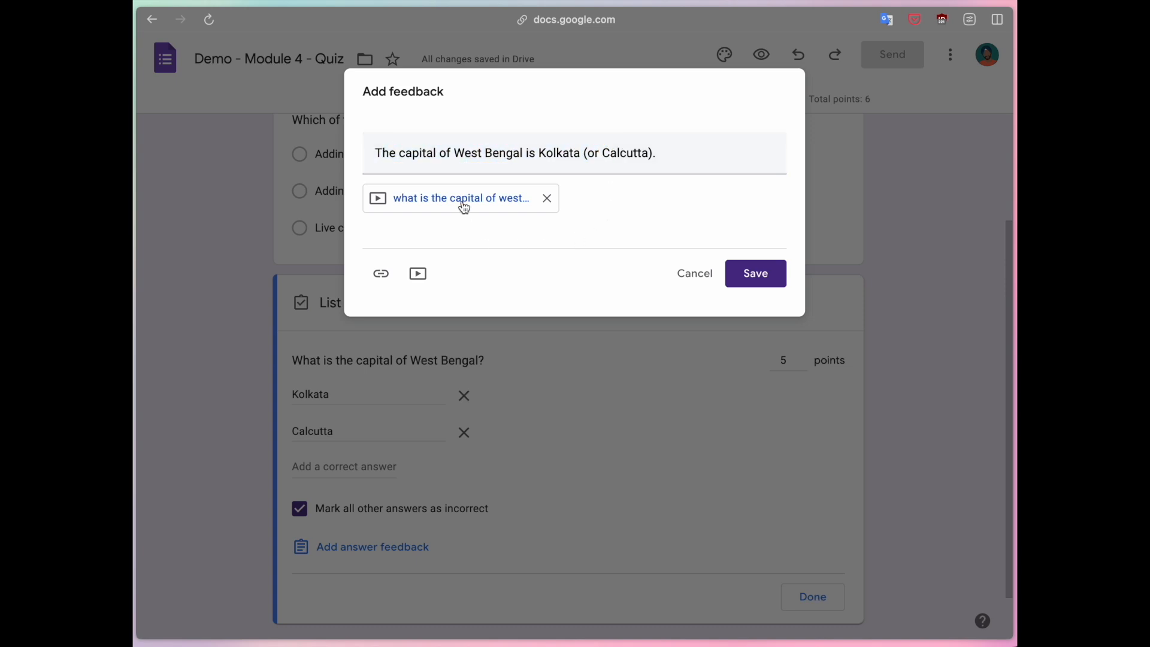
left_click(755, 273)
scroll(523, 408, "down", 3)
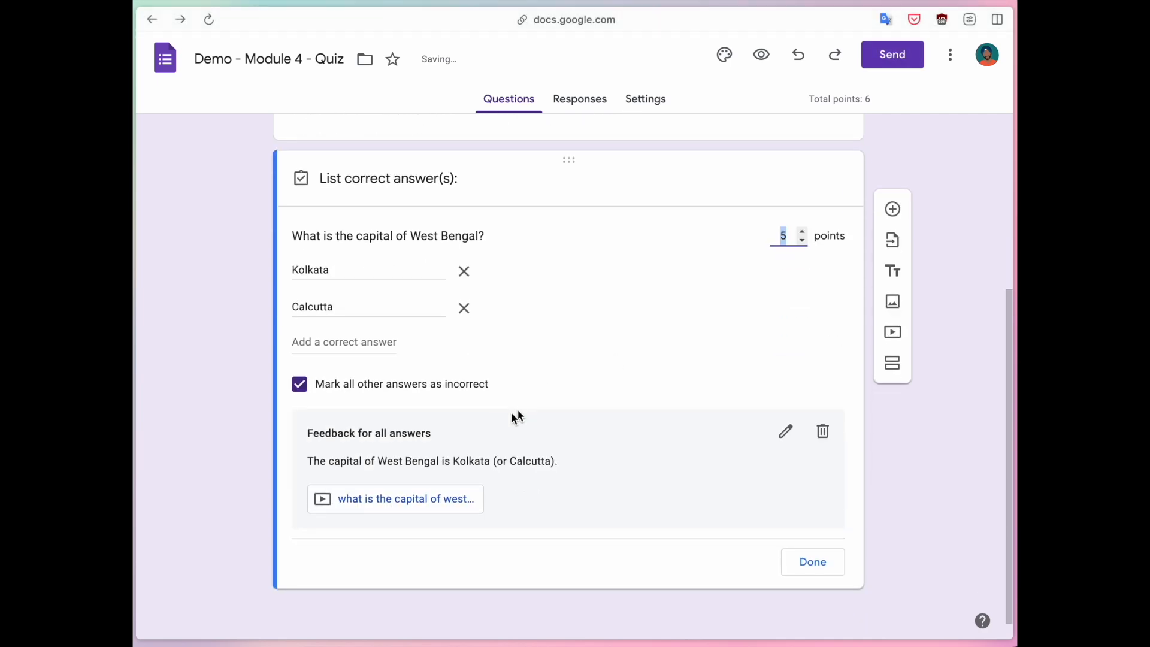
scroll(381, 457, "up", 2)
Review the first question's extra options without changes, then switch to the Settings page.
scroll(380, 455, "up", 4)
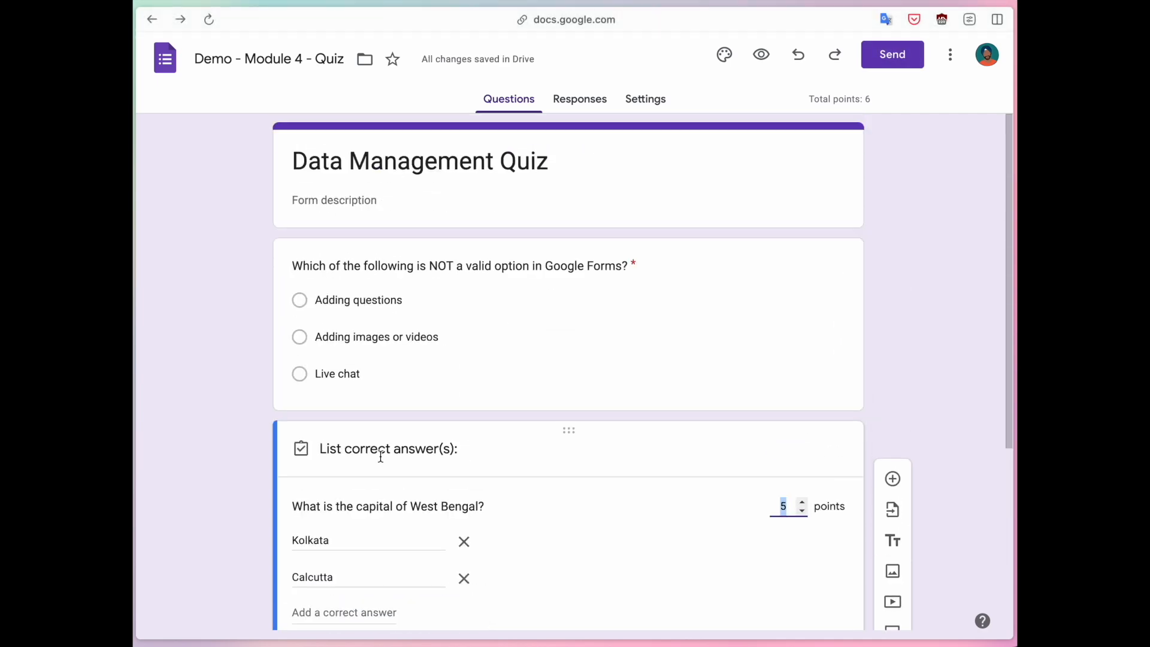
left_click(893, 236)
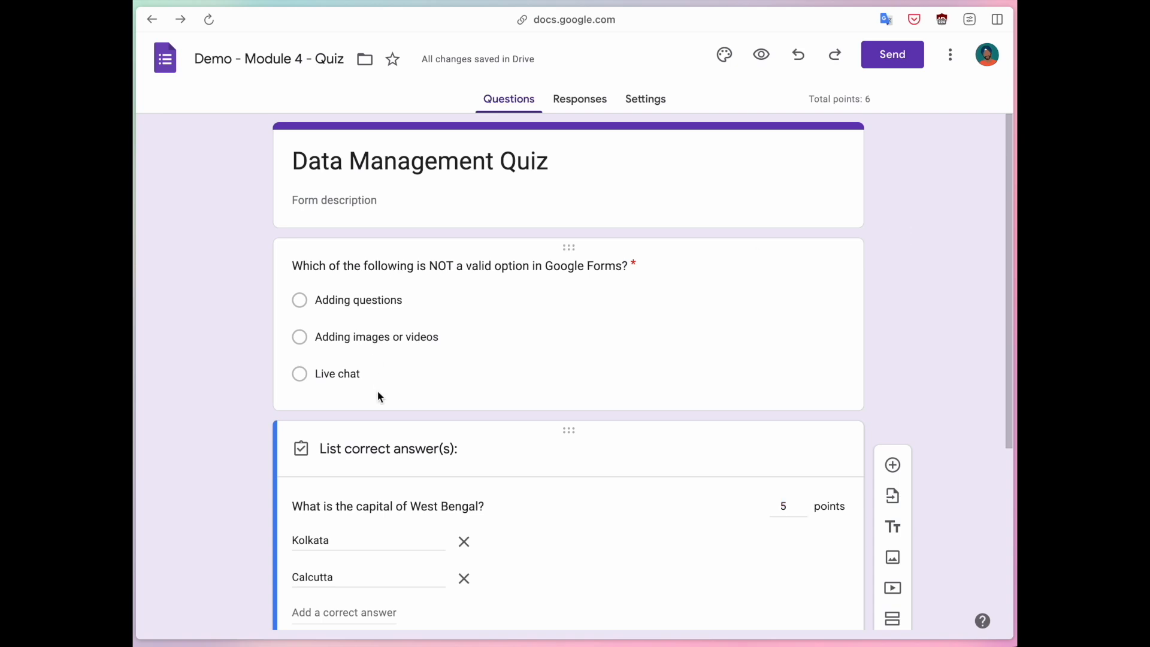
left_click(559, 348)
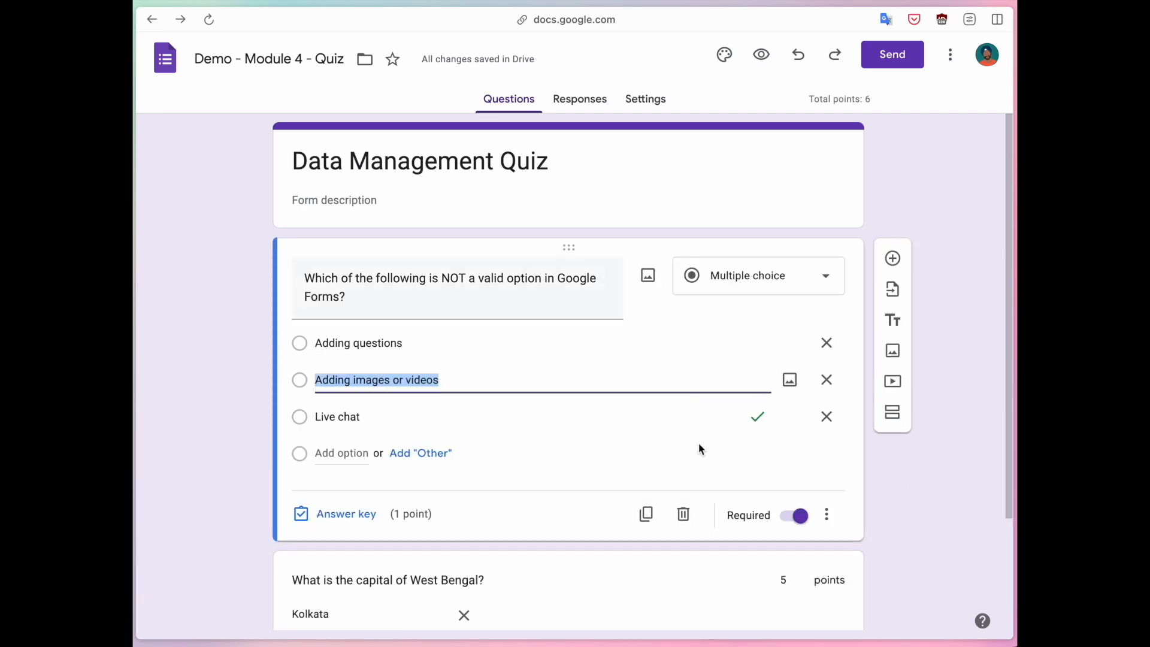
left_click(827, 514)
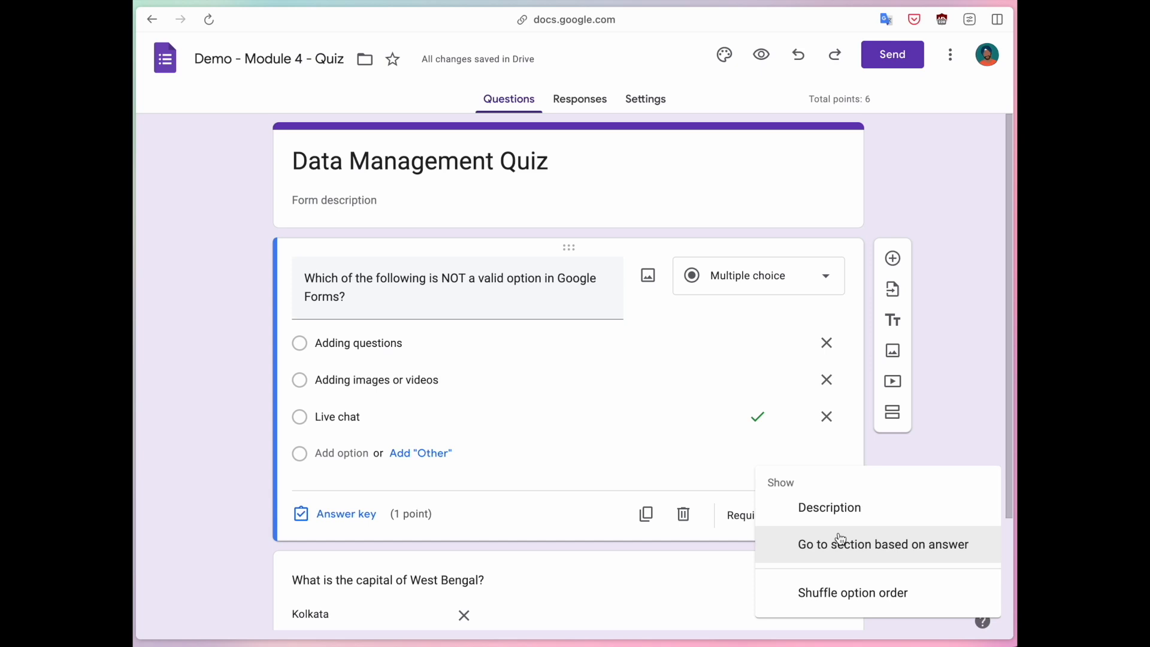
left_click(957, 422)
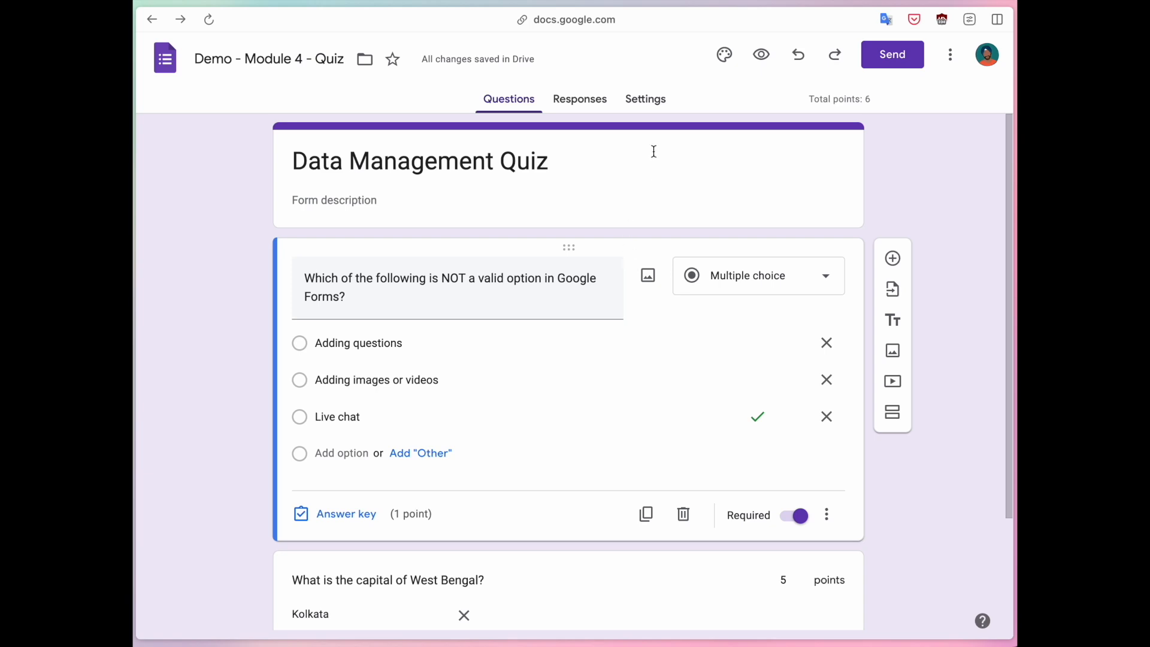
left_click(649, 104)
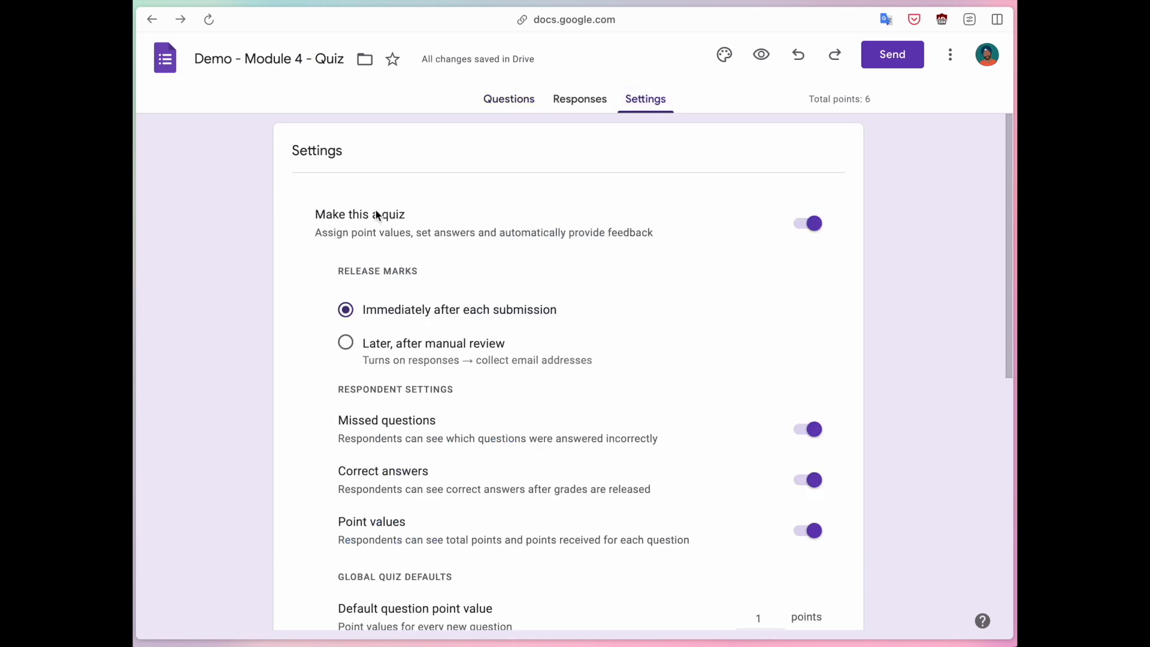
Try releasing marks later, then set marks to release immediately after each submission.
scroll(503, 305, "down", 1)
left_click_drag(339, 244, 449, 241)
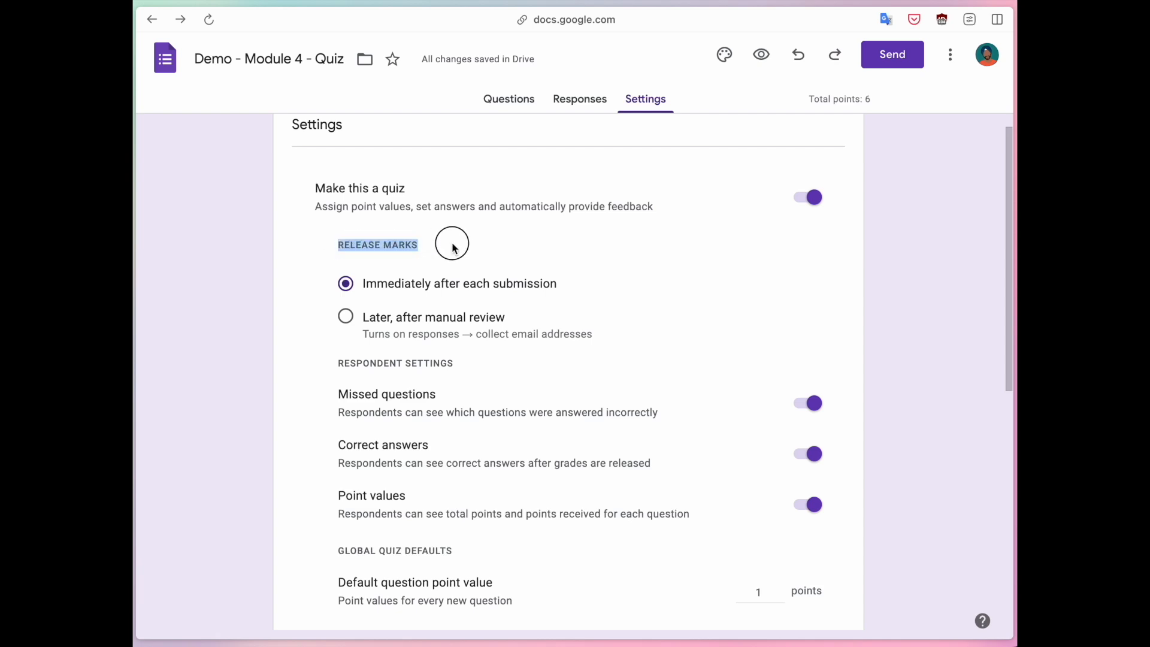
left_click(451, 244)
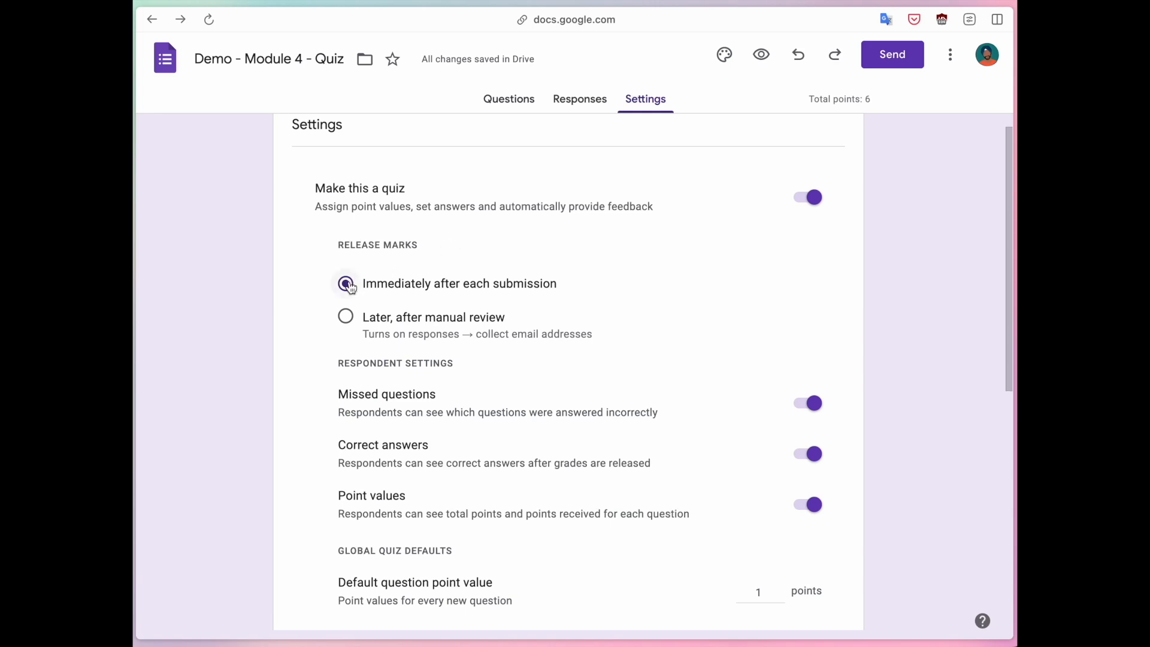
left_click(347, 316)
left_click(343, 283)
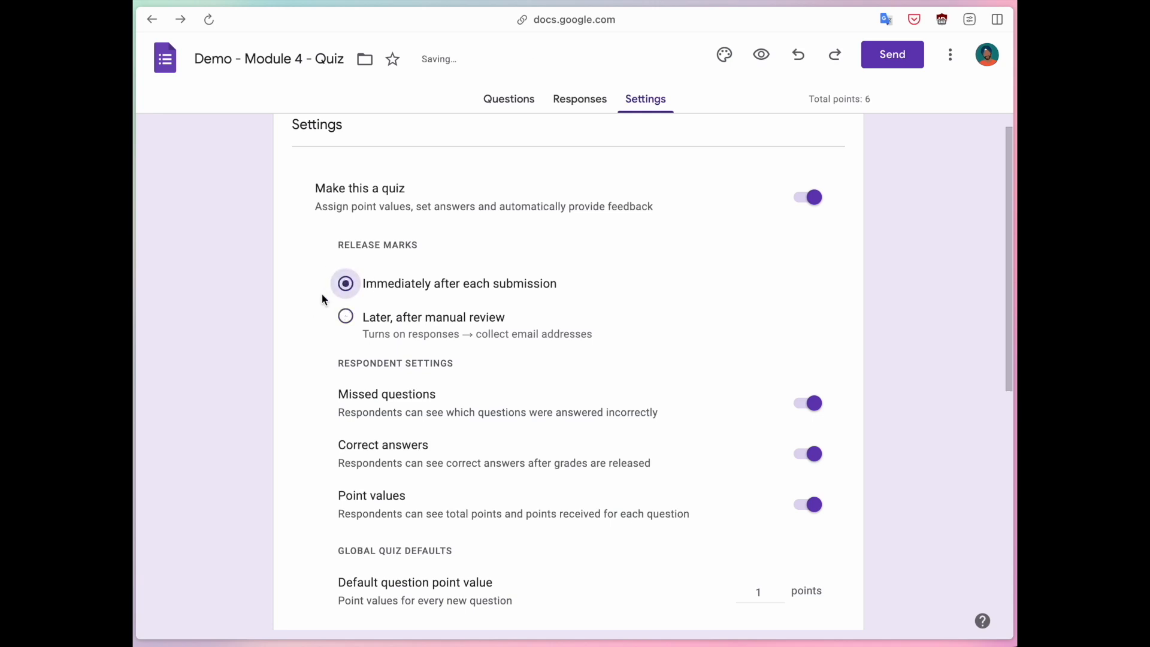
Turn off 'Make this a quiz' for the form.
scroll(323, 294, "down", 1)
scroll(322, 295, "up", 1)
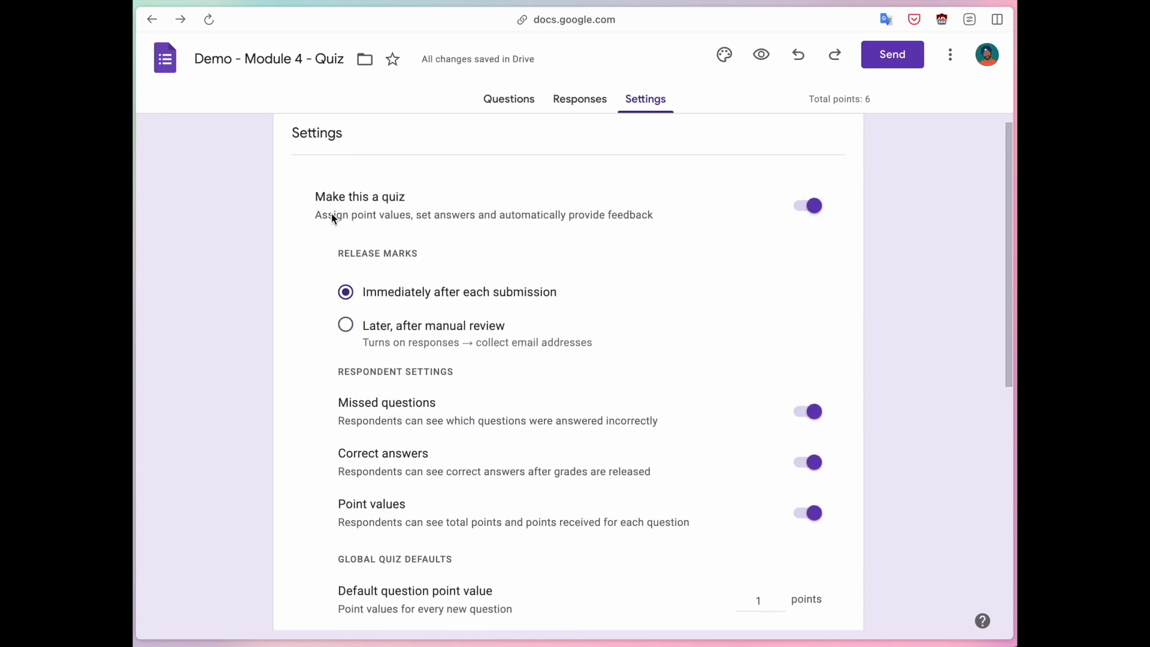
left_click(809, 206)
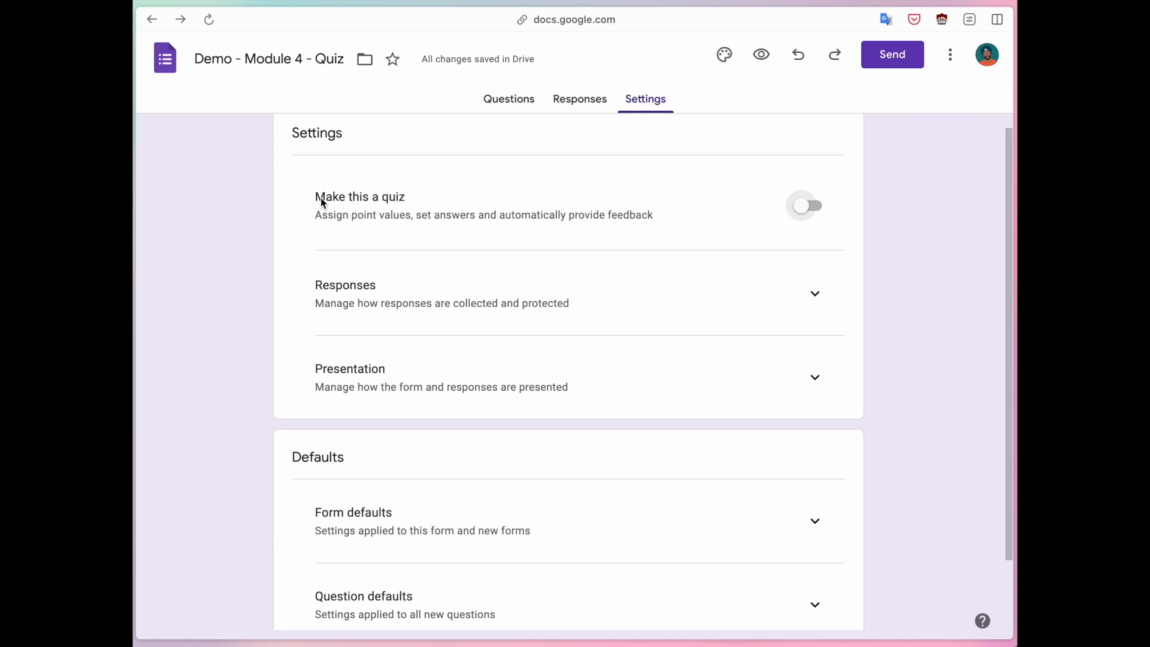
Set Collect email addresses to Responder input and preview the form as a respondent.
left_click(815, 294)
scroll(567, 314, "down", 1)
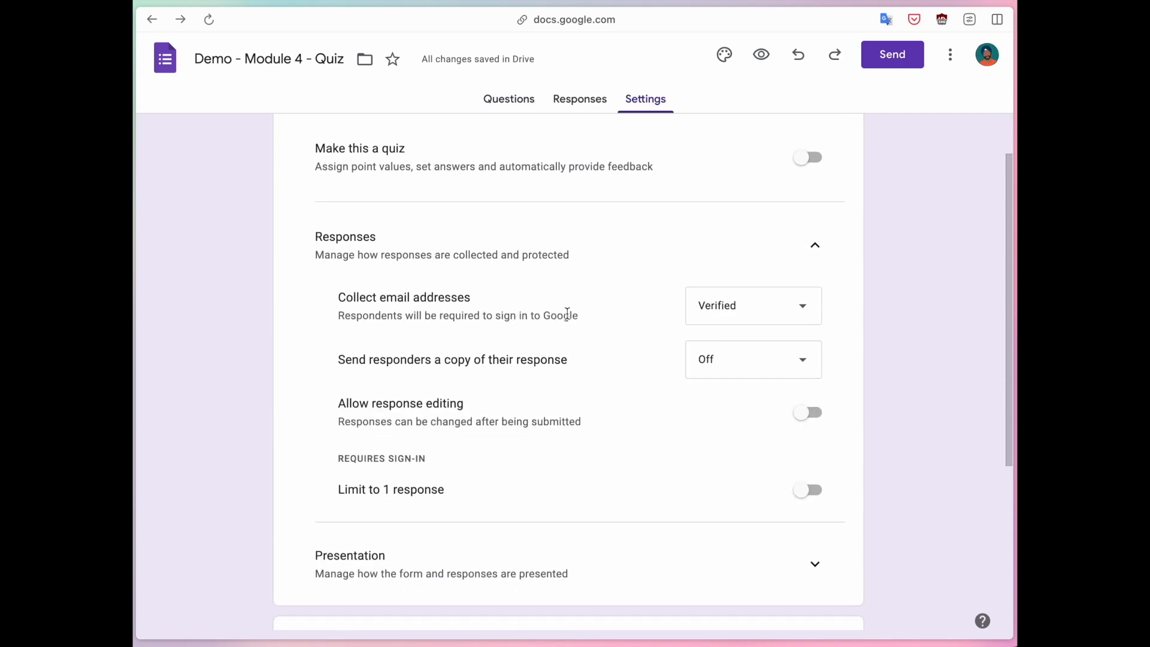
left_click_drag(337, 297, 451, 297)
left_click(455, 297)
left_click(745, 313)
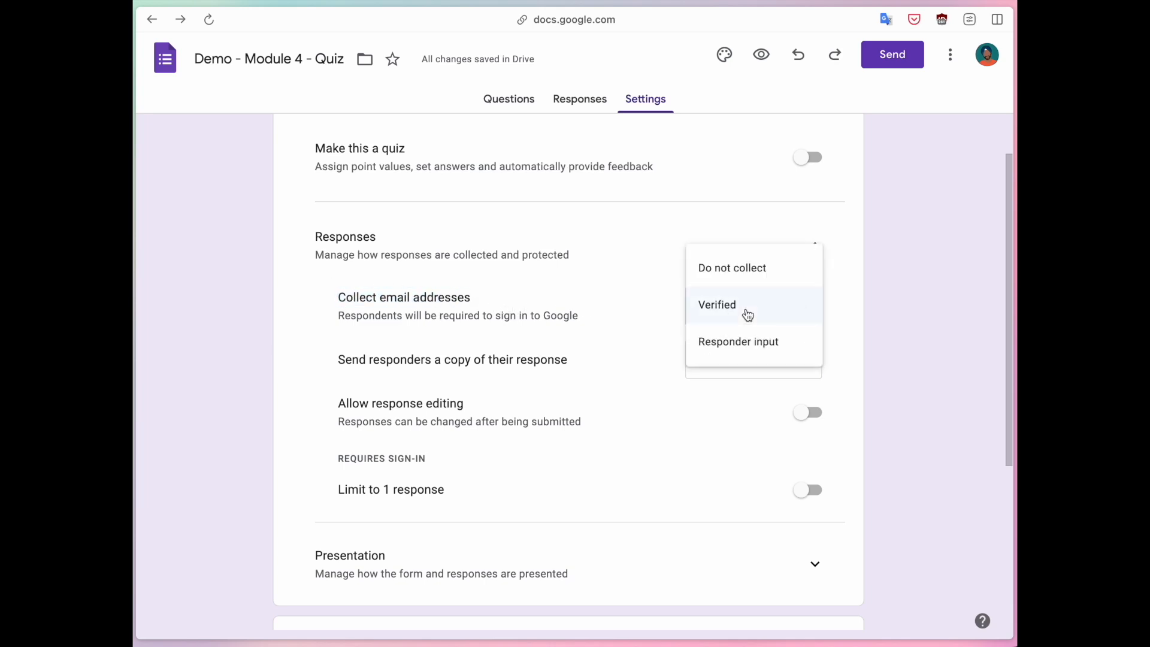
left_click(766, 268)
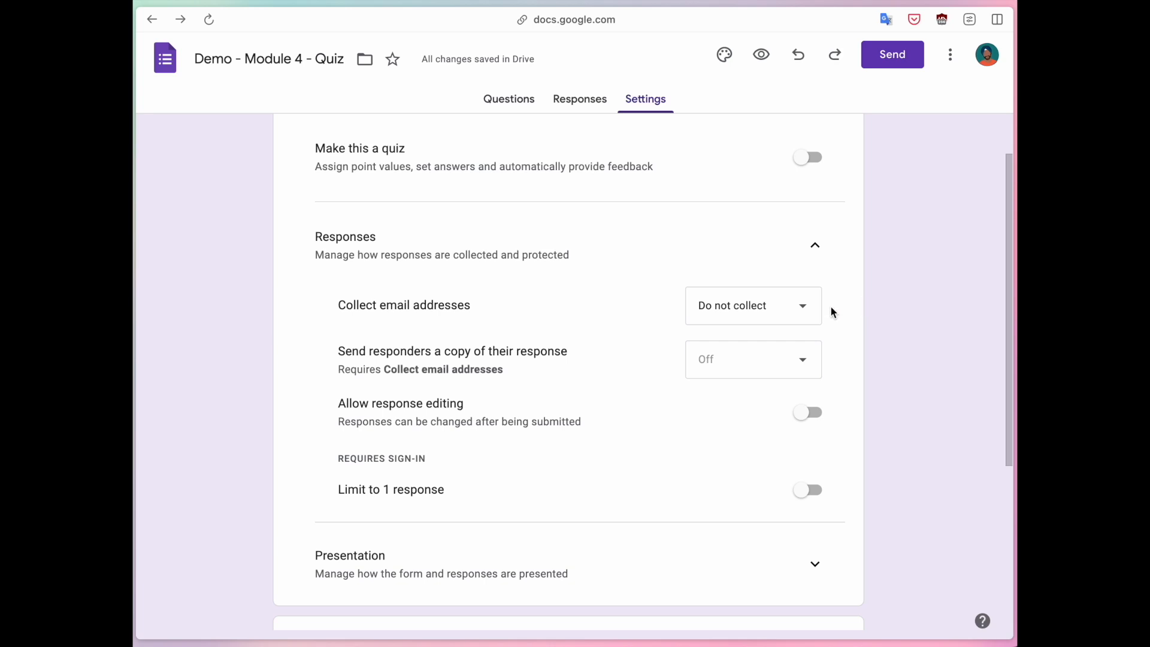
left_click(779, 310)
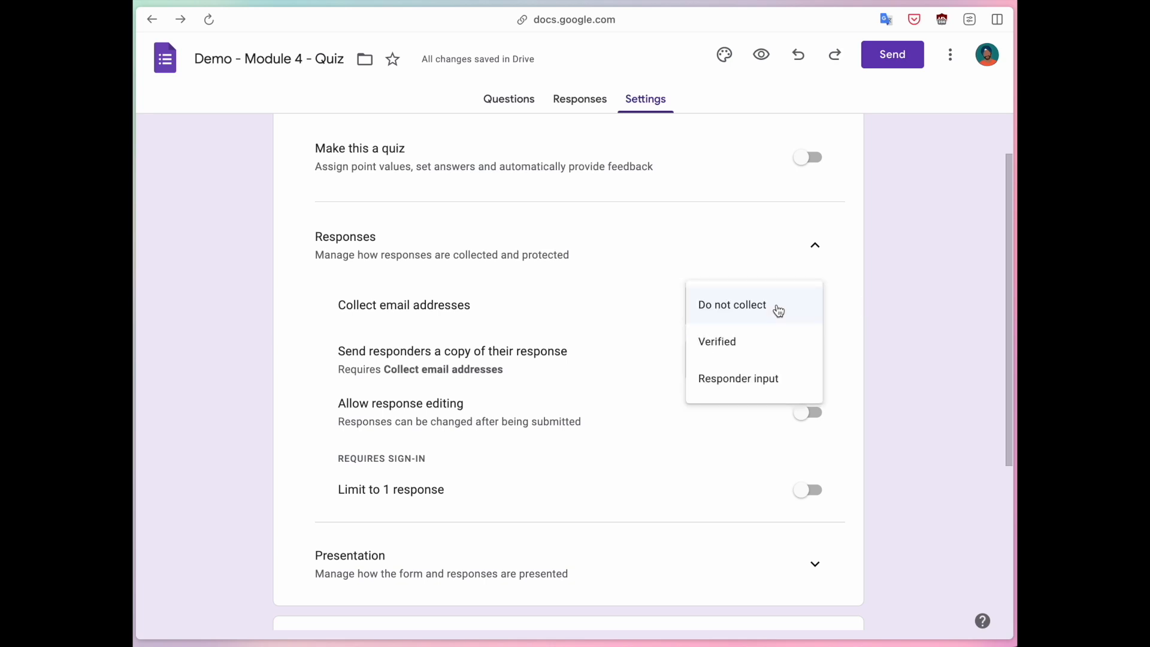
left_click(732, 382)
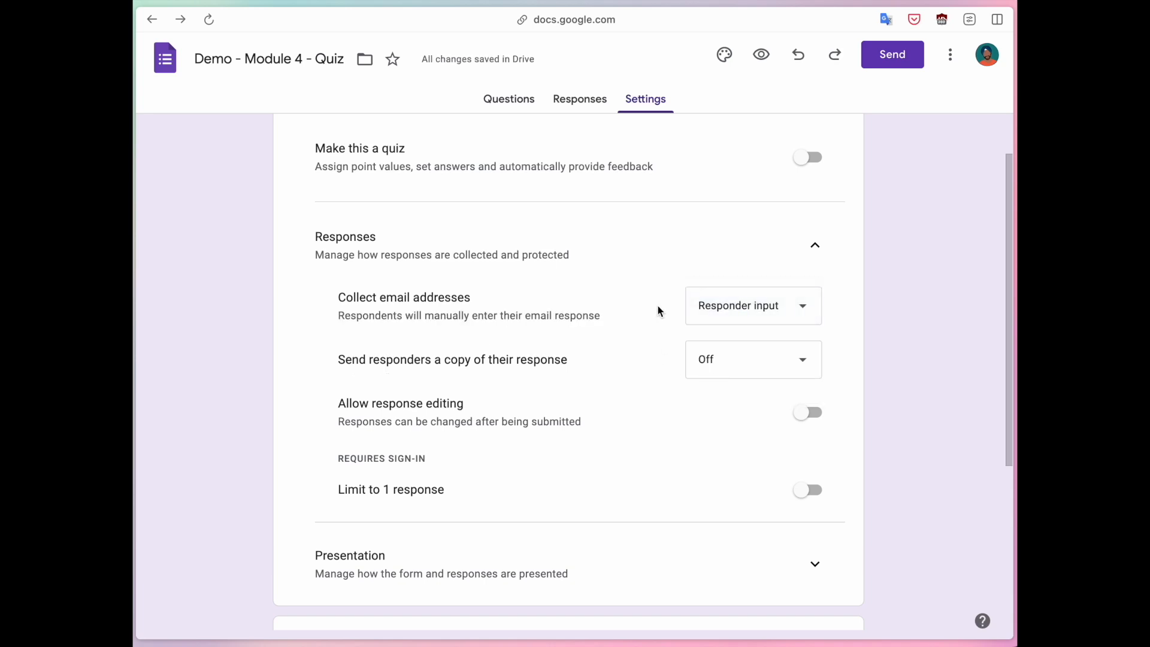
left_click(762, 55)
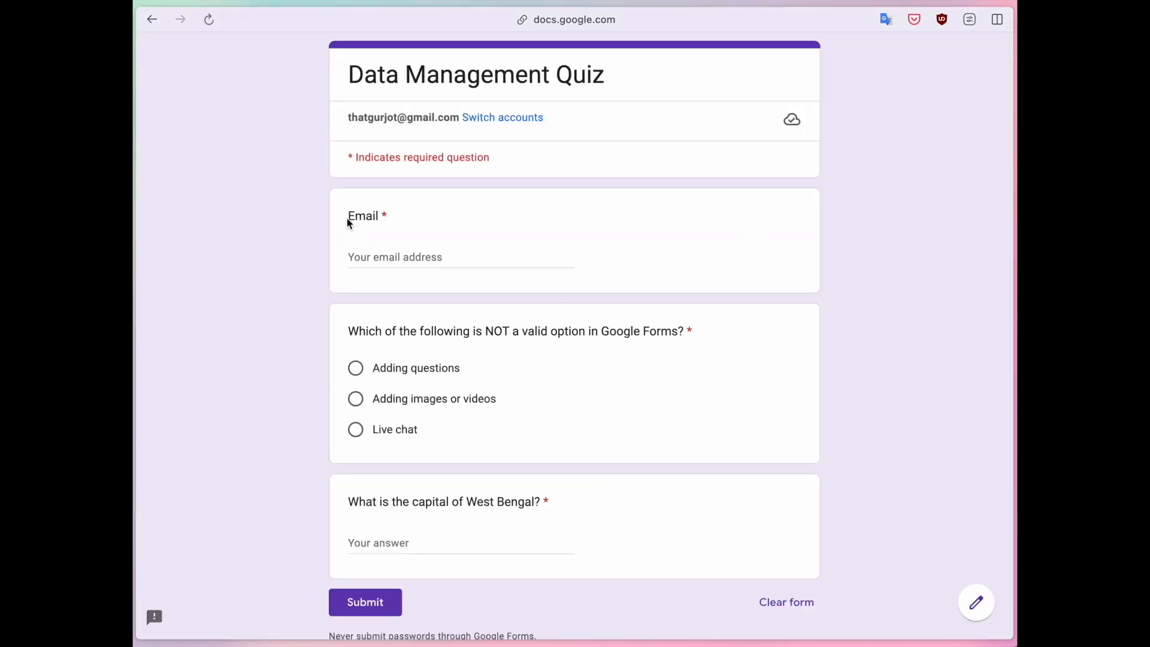
Enter a sample email address in the preview's Email question.
left_click_drag(350, 215, 392, 220)
left_click(399, 255)
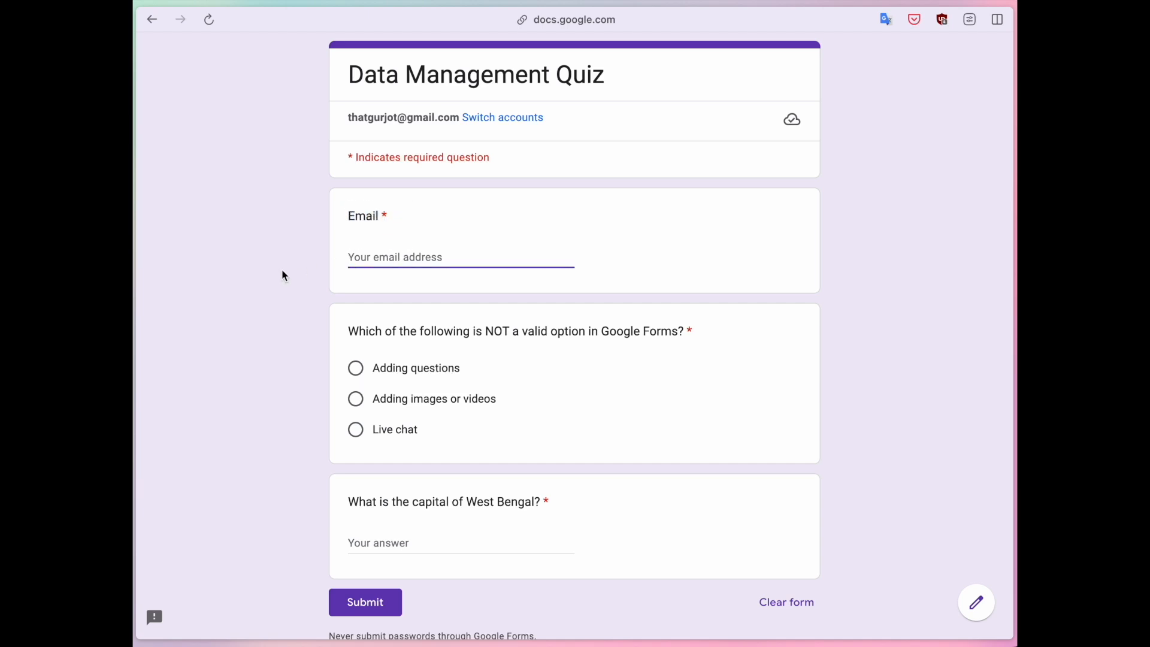
left_click(303, 297)
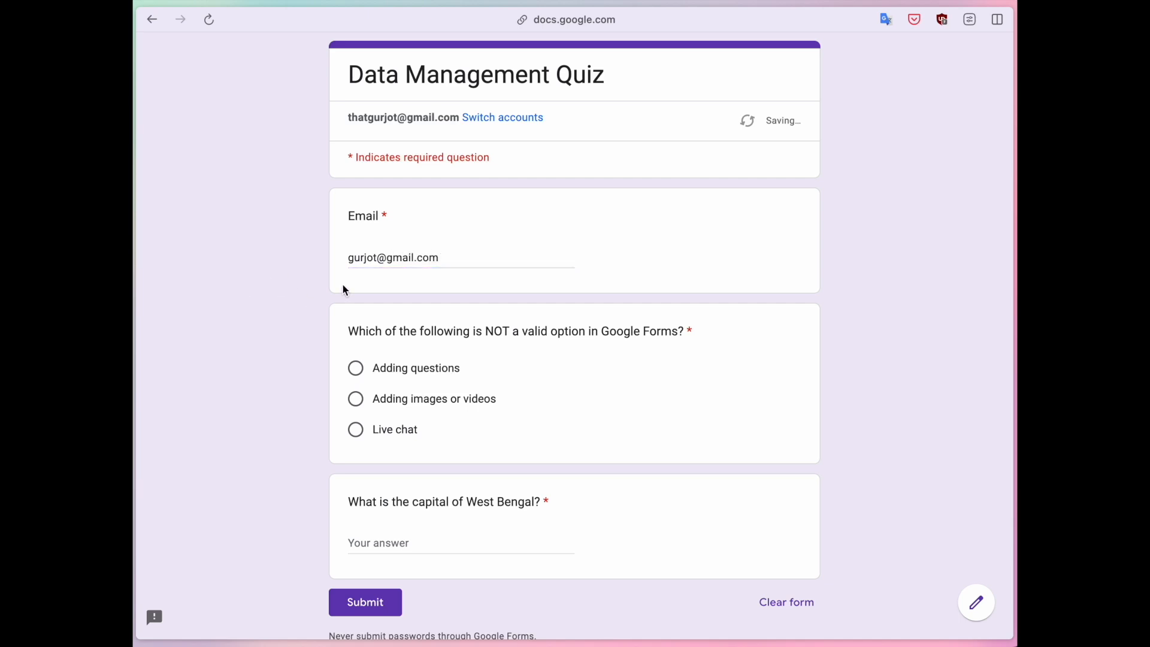
Insert a stray comma to trigger the email validation error, then remove it to clear the error.
left_click(385, 259)
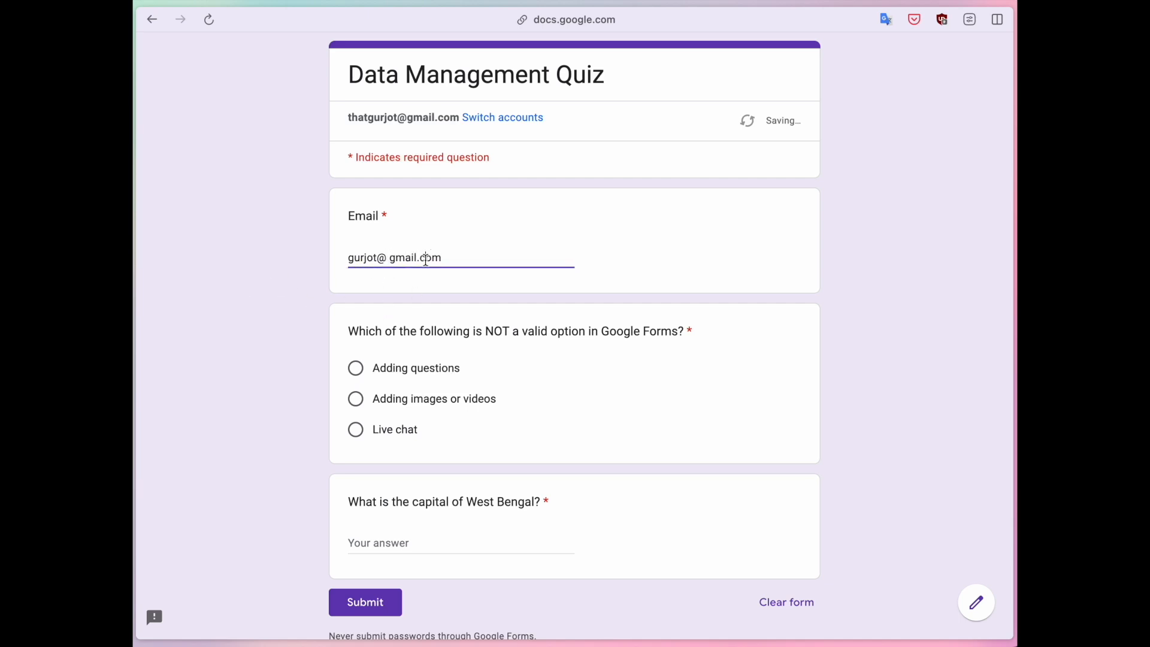
type(",")
left_click(367, 298)
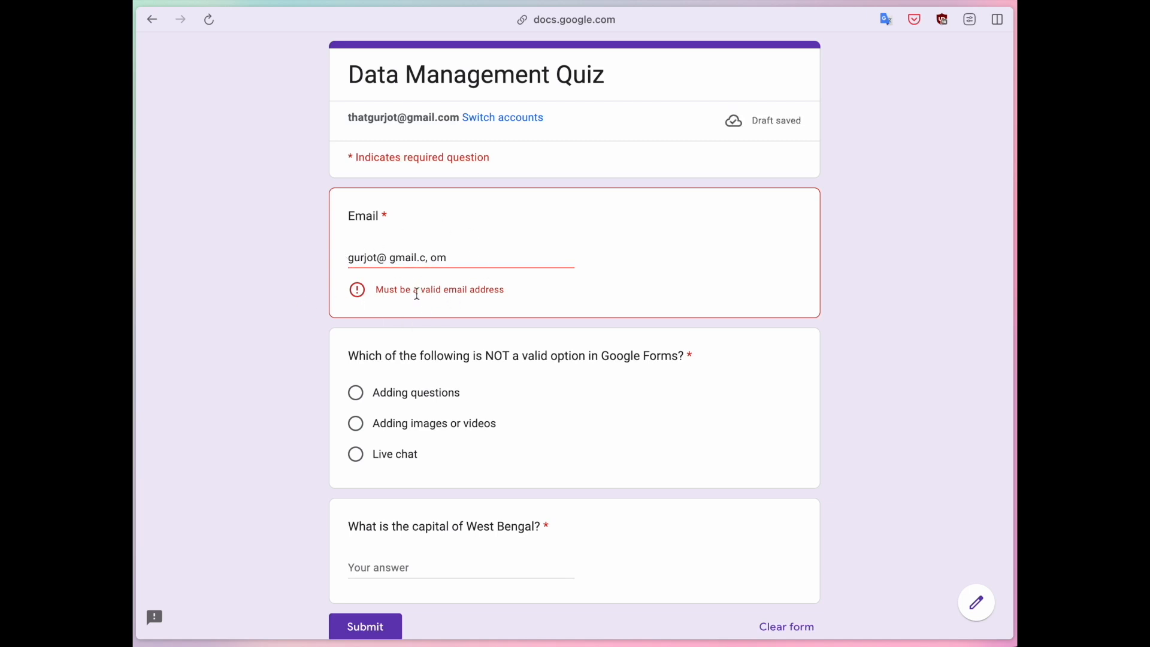
left_click(431, 259)
key("BackSpace")
key("BackSpace")
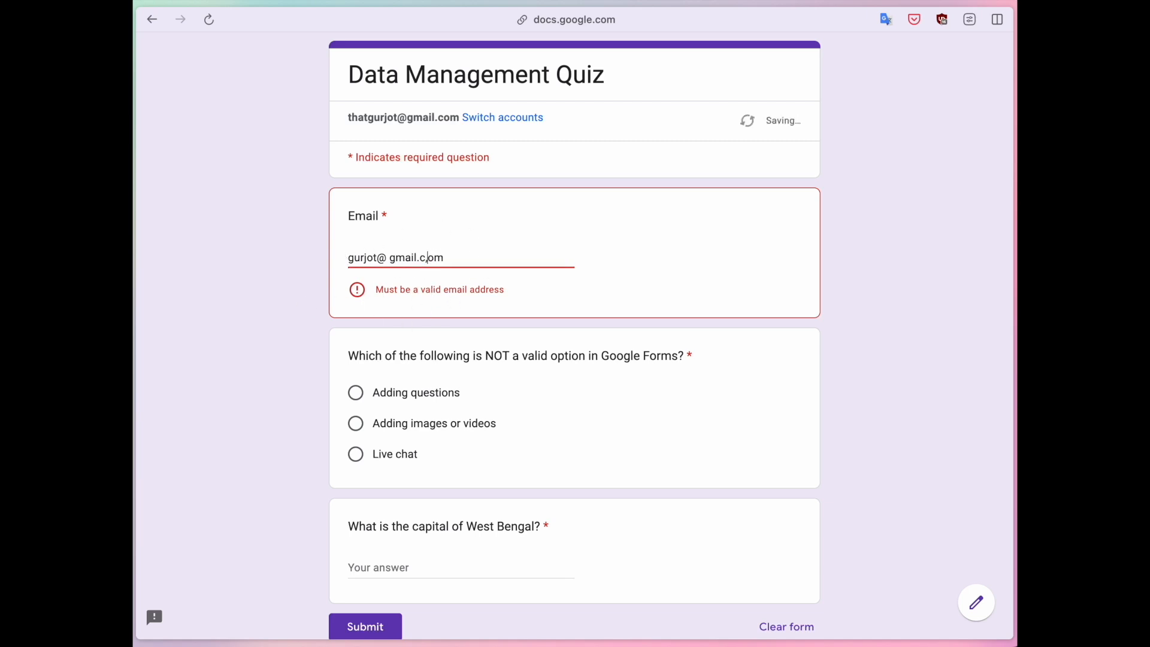
key("BackSpace")
left_click(253, 241)
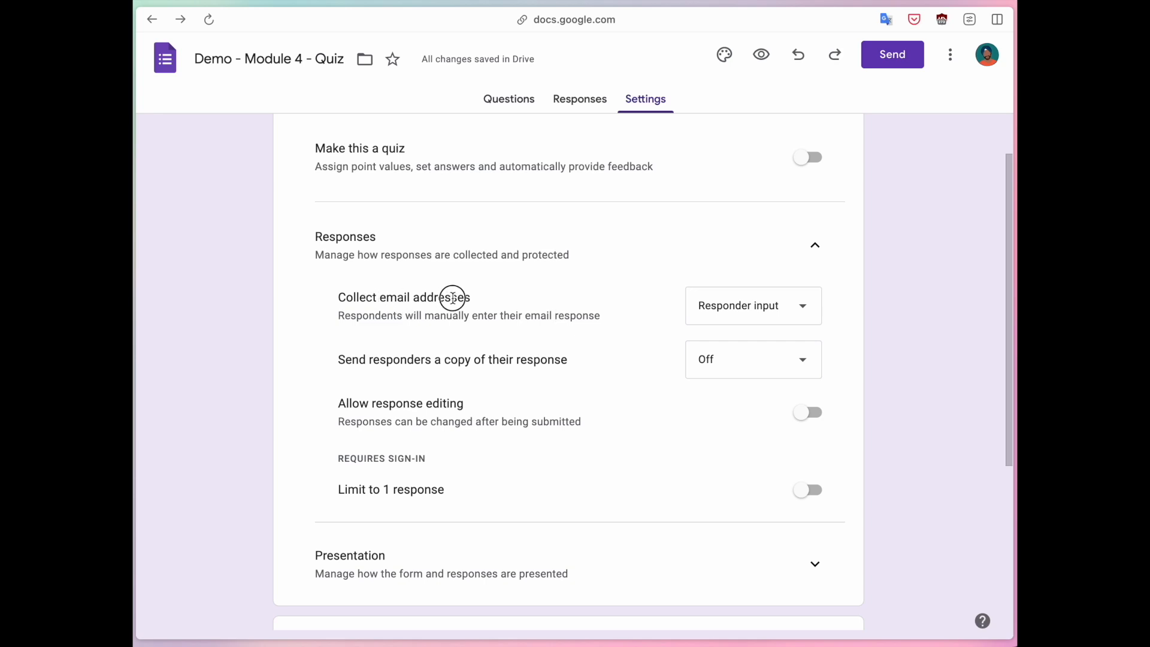
Switch email collection to Verified and preview the form again.
left_click(771, 316)
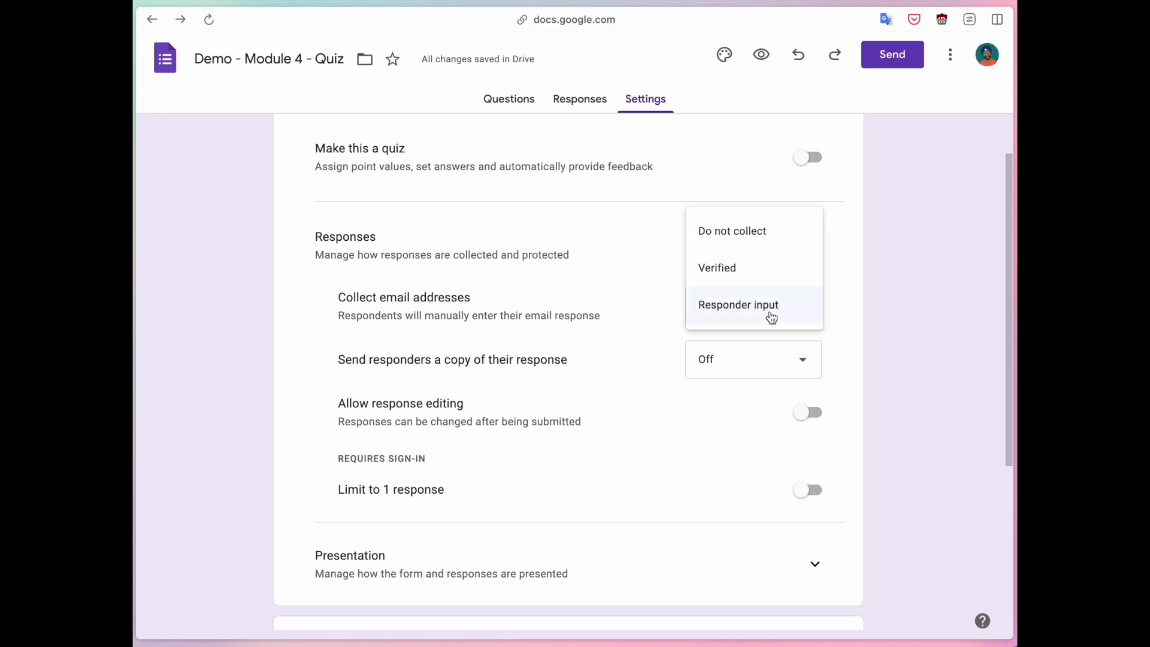
left_click(742, 281)
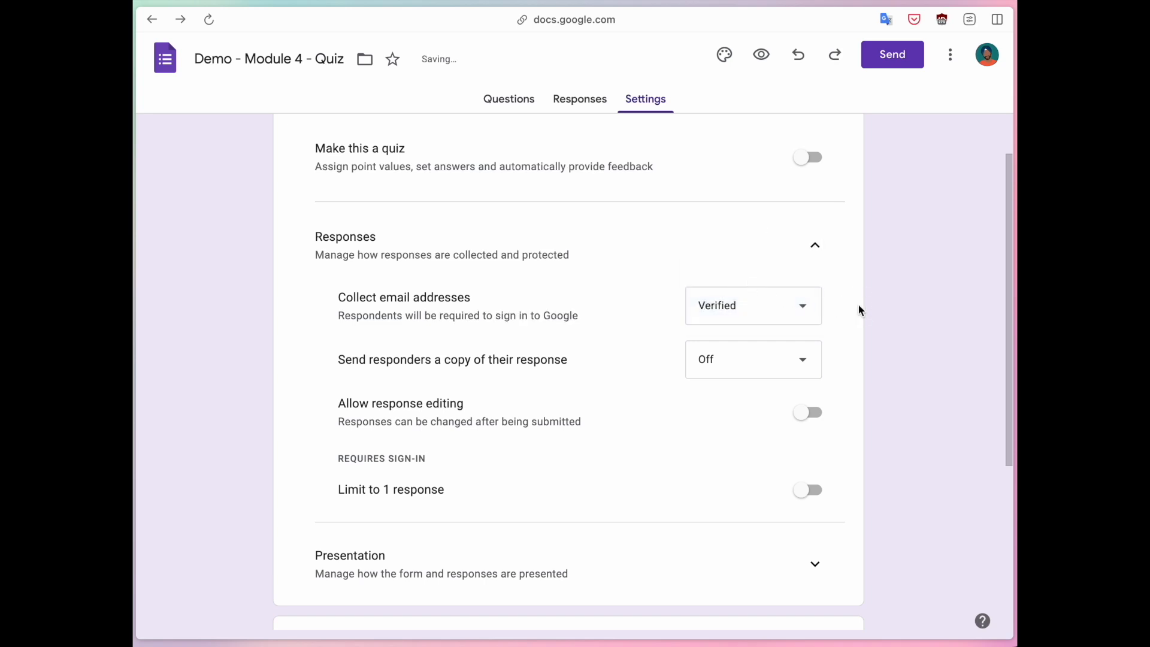
left_click_drag(346, 312, 558, 310)
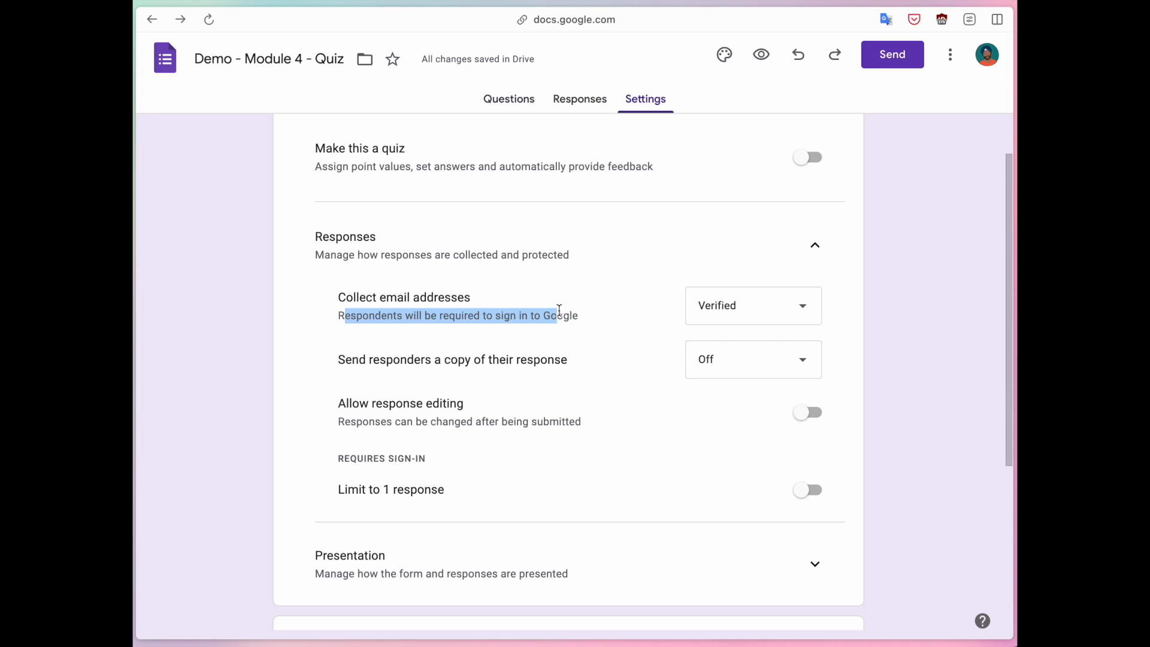
left_click(761, 55)
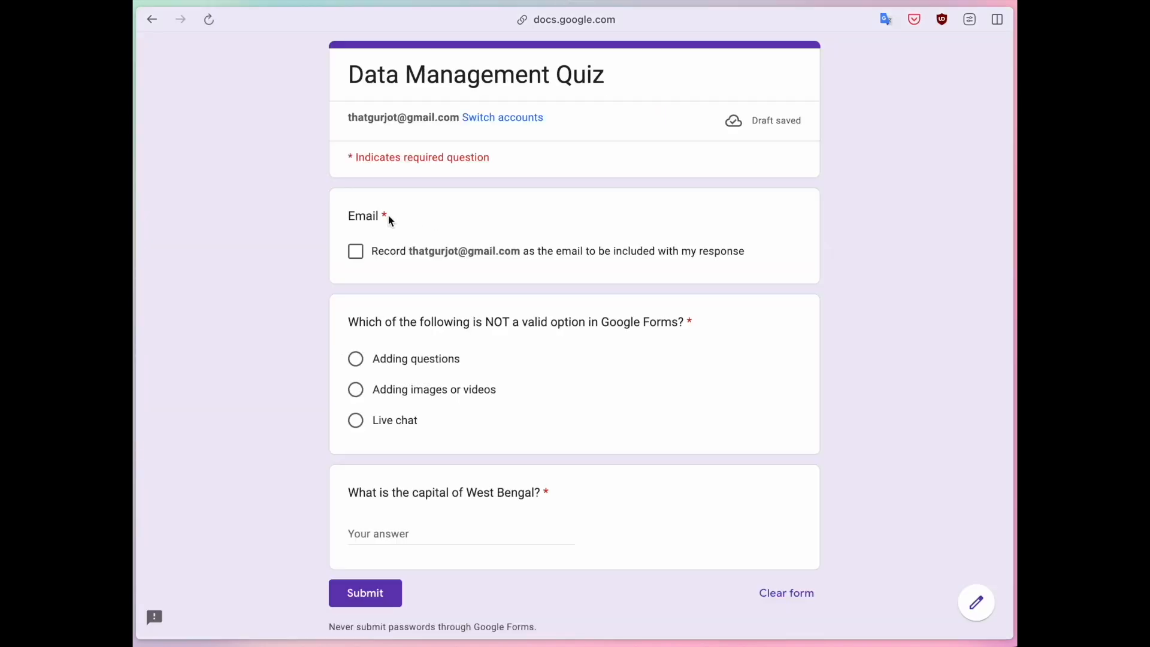
Tick the option to record the signed-in account's email with the response.
left_click_drag(348, 216, 387, 216)
left_click(353, 258)
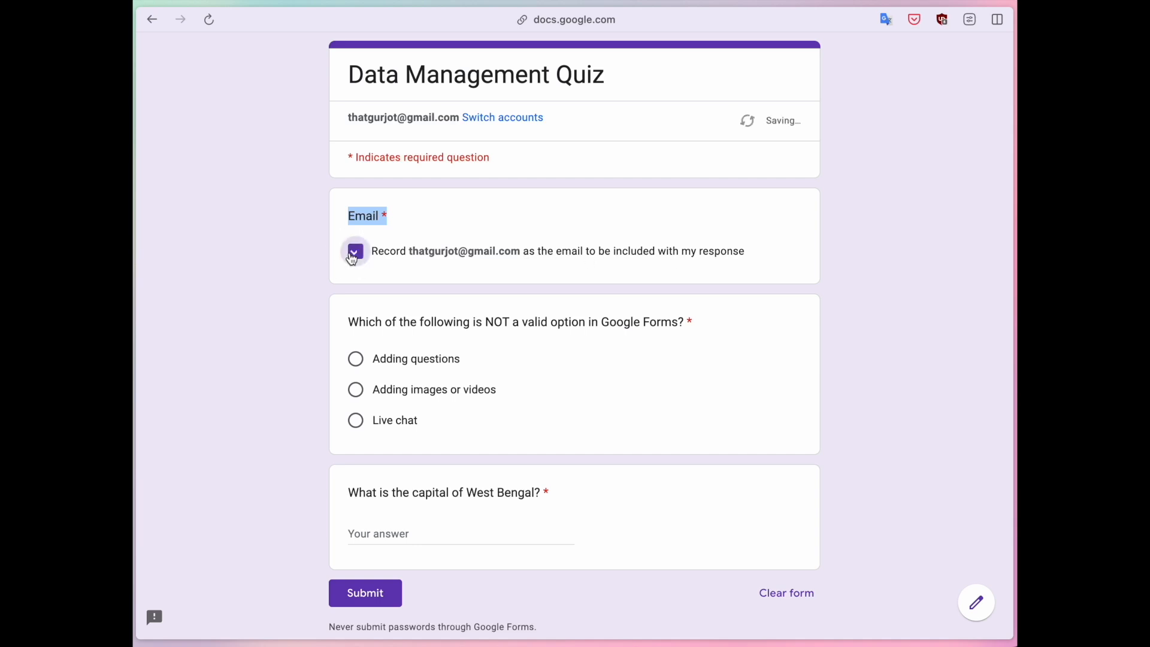
left_click(307, 273)
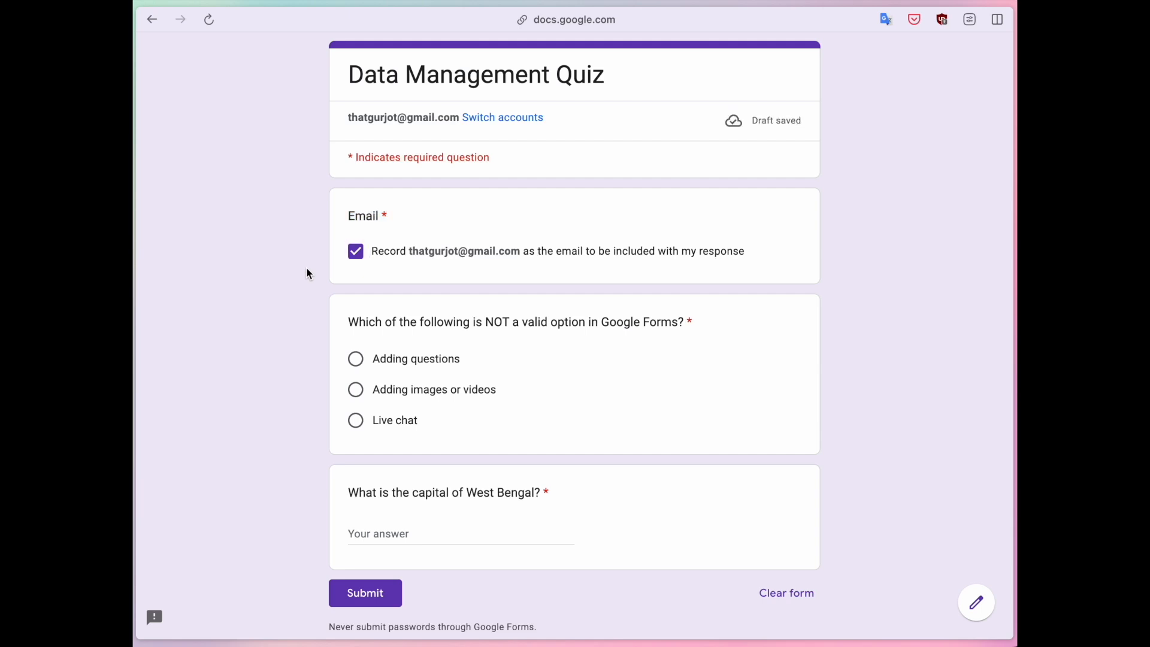
Open the copied form link in a new tab, close the error tabs and leave the preview.
key("super+shift+c")
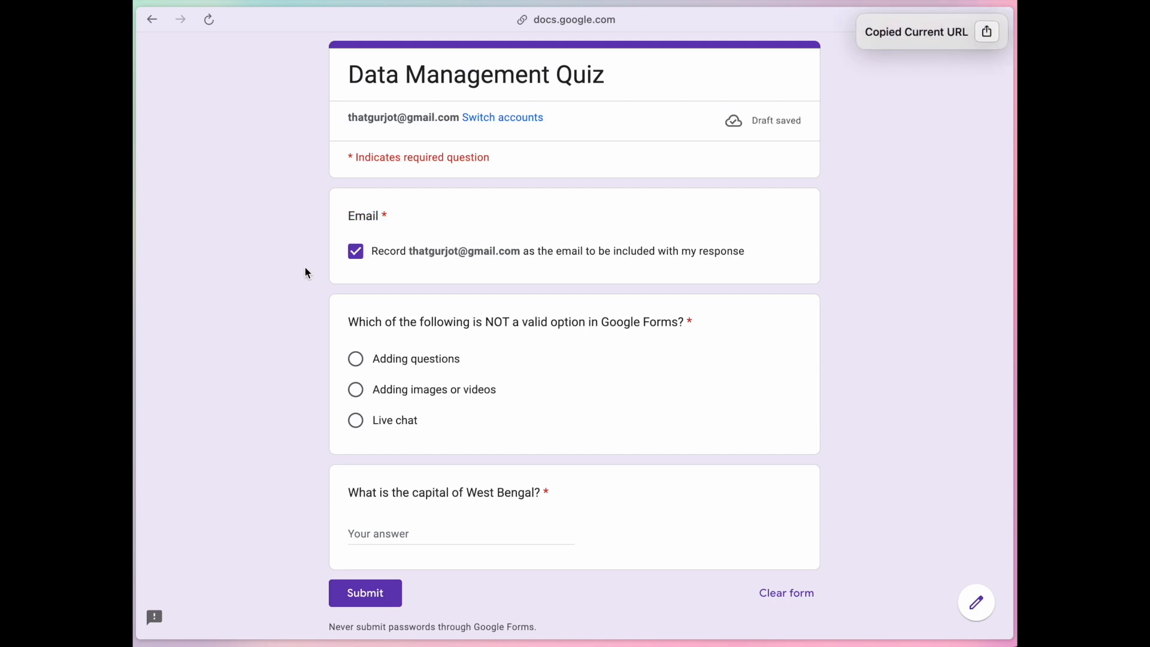
key("super+t")
key("super+v")
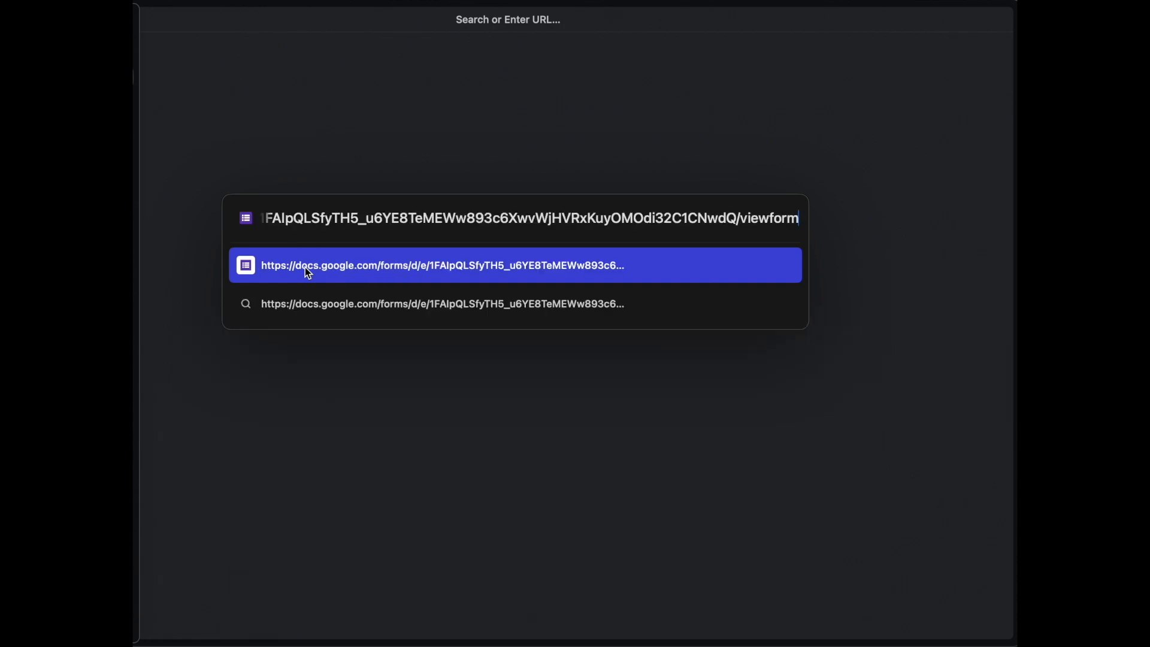
key("Return")
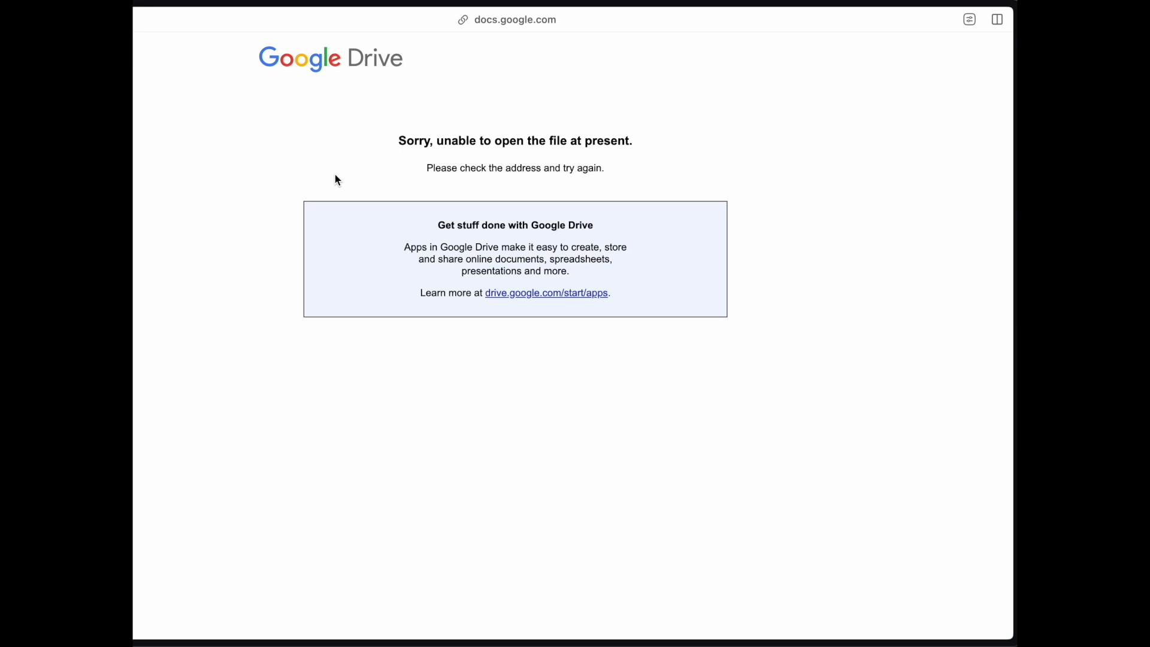
key("super+w")
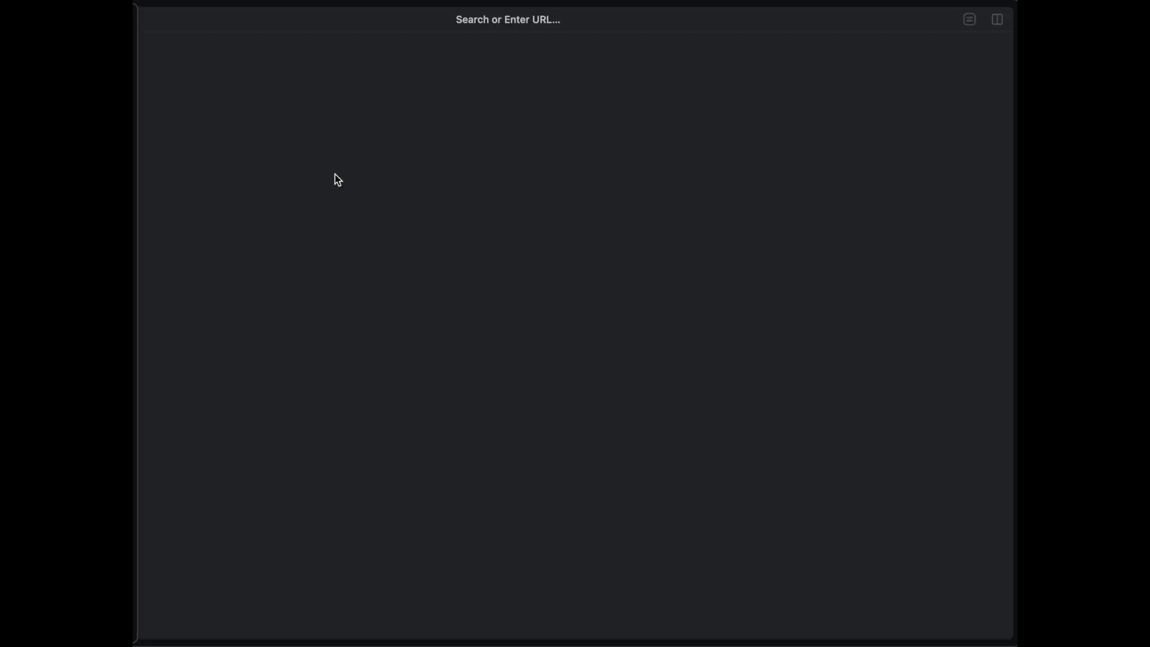
key("super+w")
left_click(285, 220)
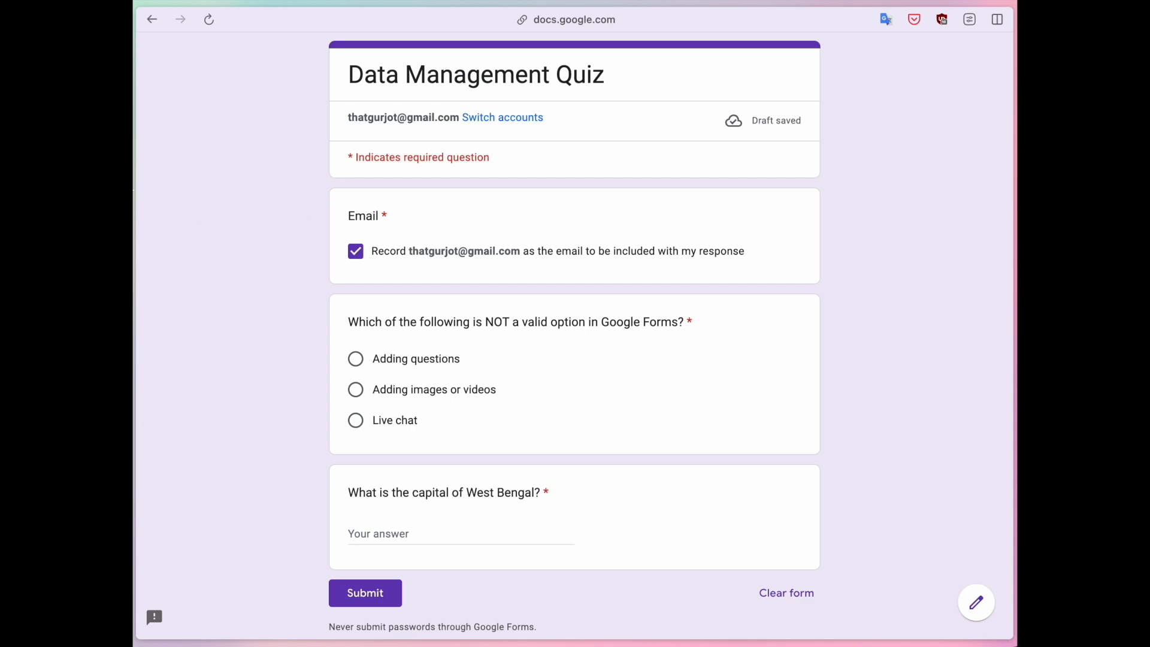
key("super+w")
Keep Collect email addresses set to Verified in the Responses settings.
left_click(721, 306)
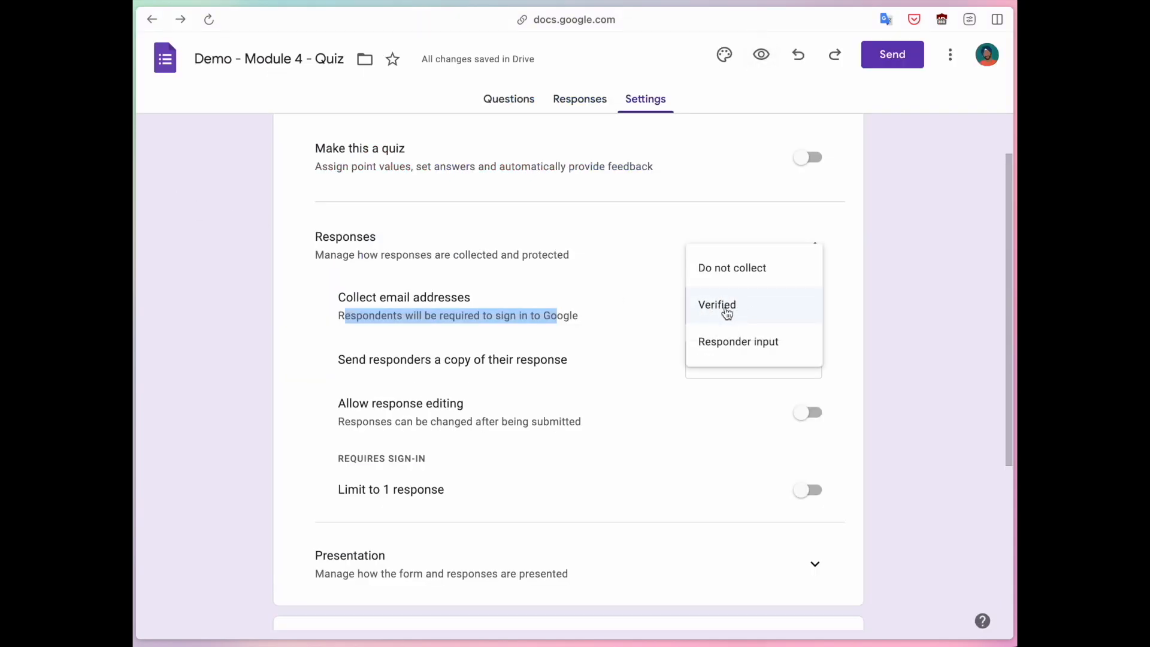
left_click(901, 303)
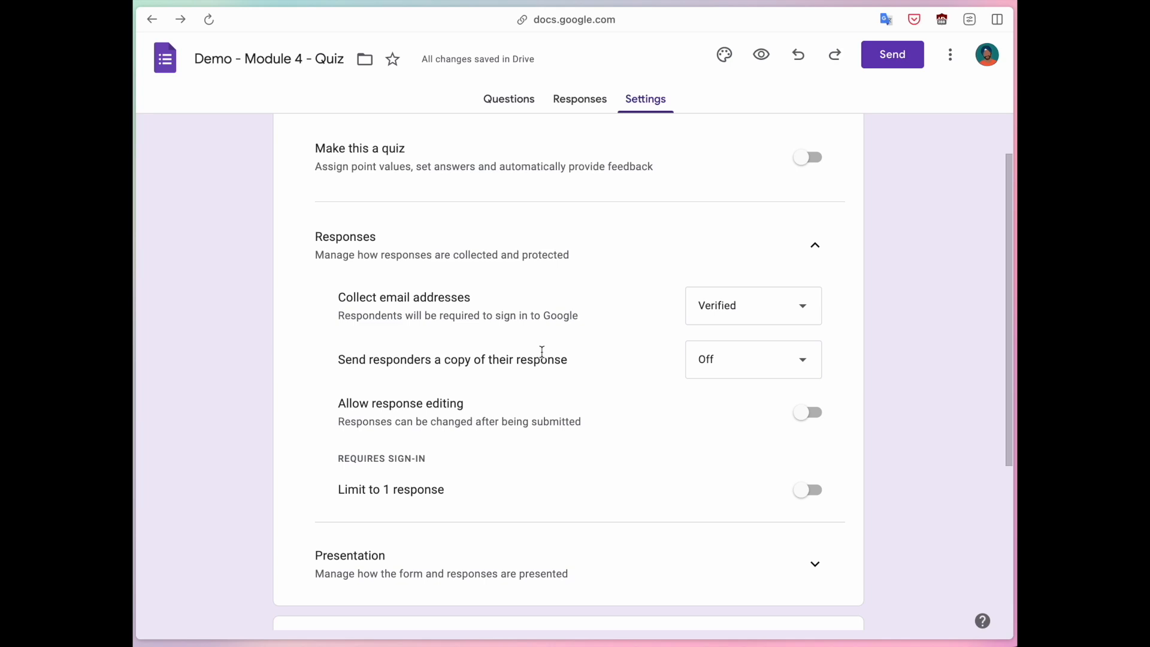
Set 'Send responders a copy of their response' to Always, after briefly choosing When requested.
left_click(688, 361)
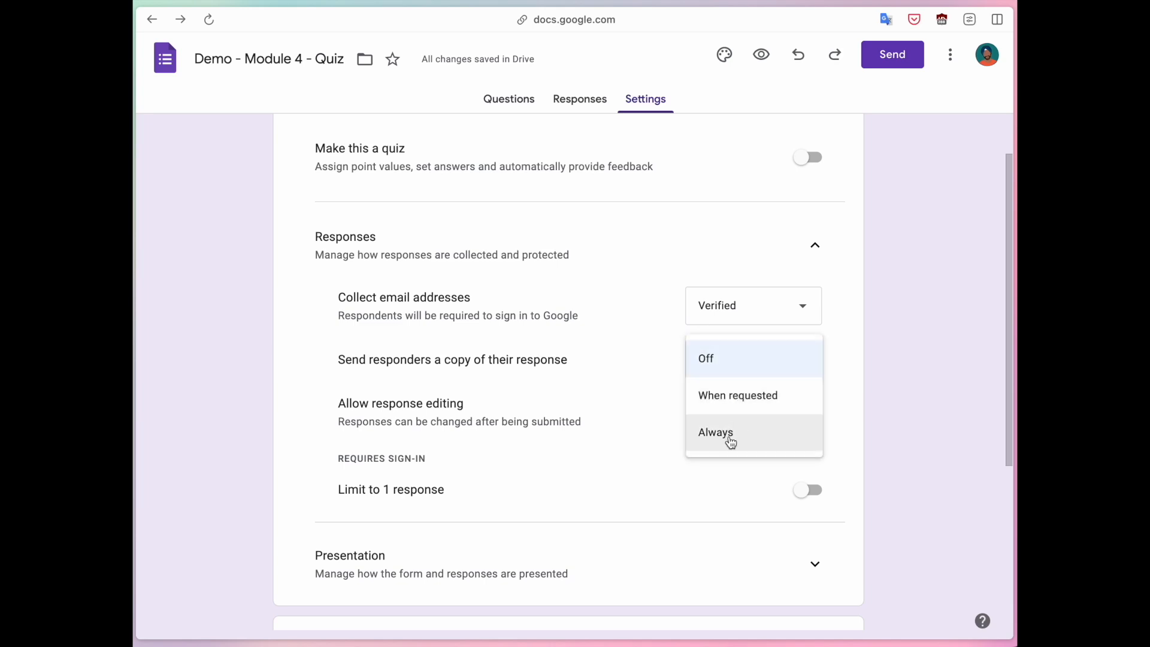
left_click(748, 405)
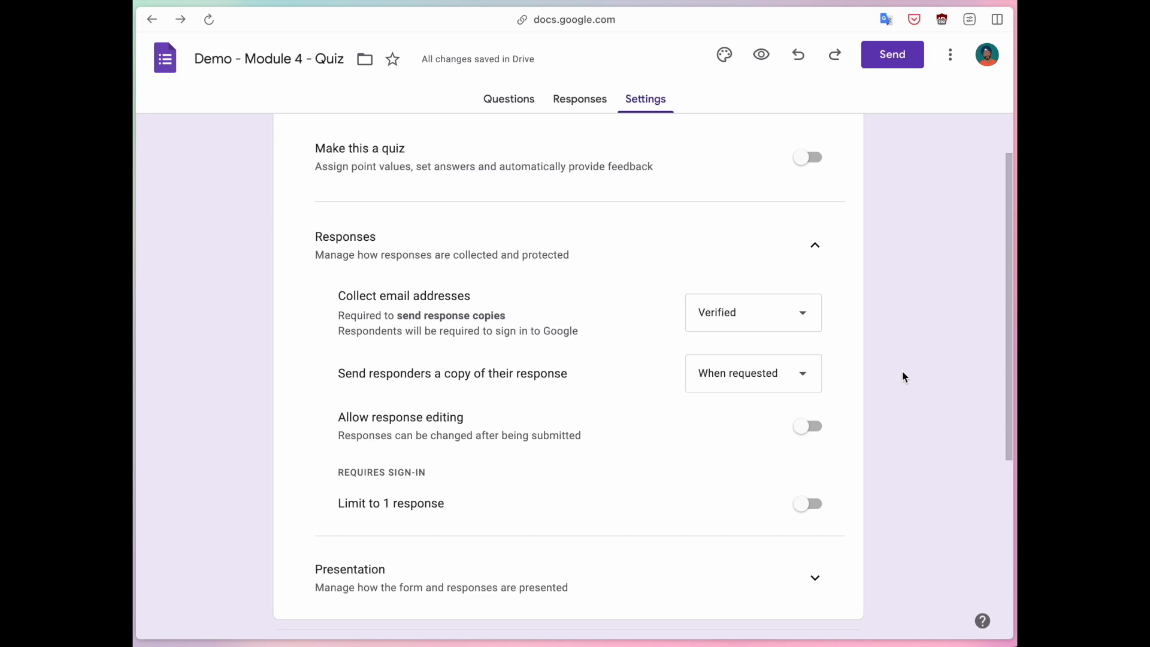
left_click(806, 372)
left_click(741, 409)
scroll(891, 375, "down", 2)
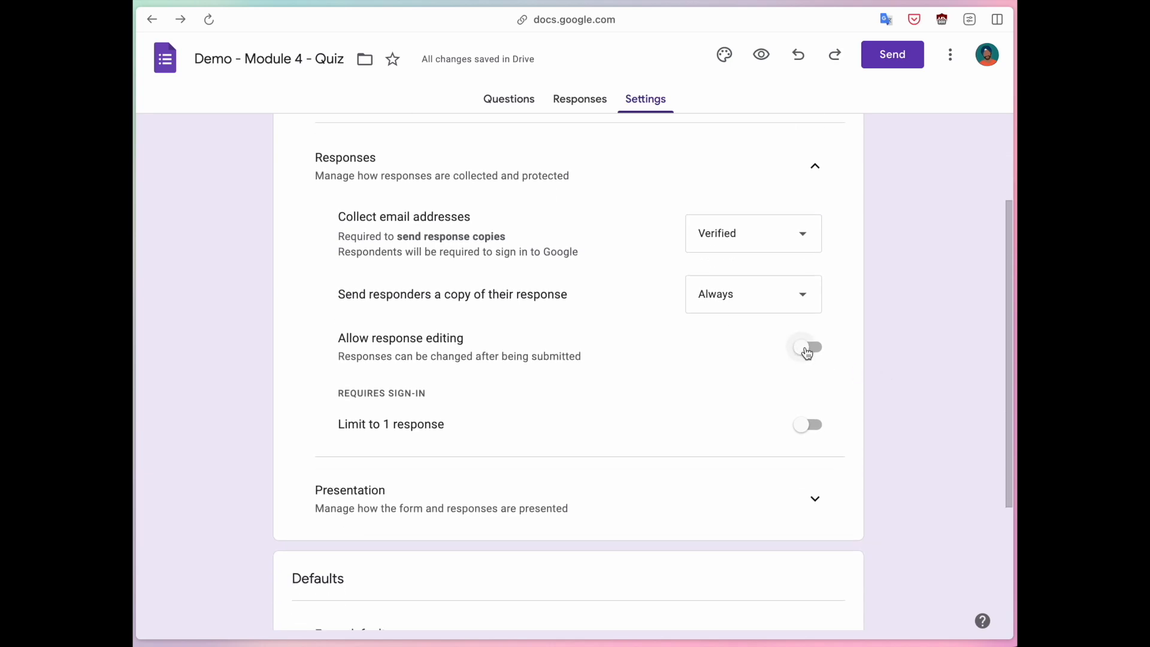
Toggle Allow response editing on and back off so submitted responses stay uneditable.
left_click_drag(341, 358, 895, 350)
left_click(894, 346)
left_click(802, 357)
left_click(899, 353)
left_click(339, 340)
left_click_drag(339, 340, 461, 337)
left_click(462, 336)
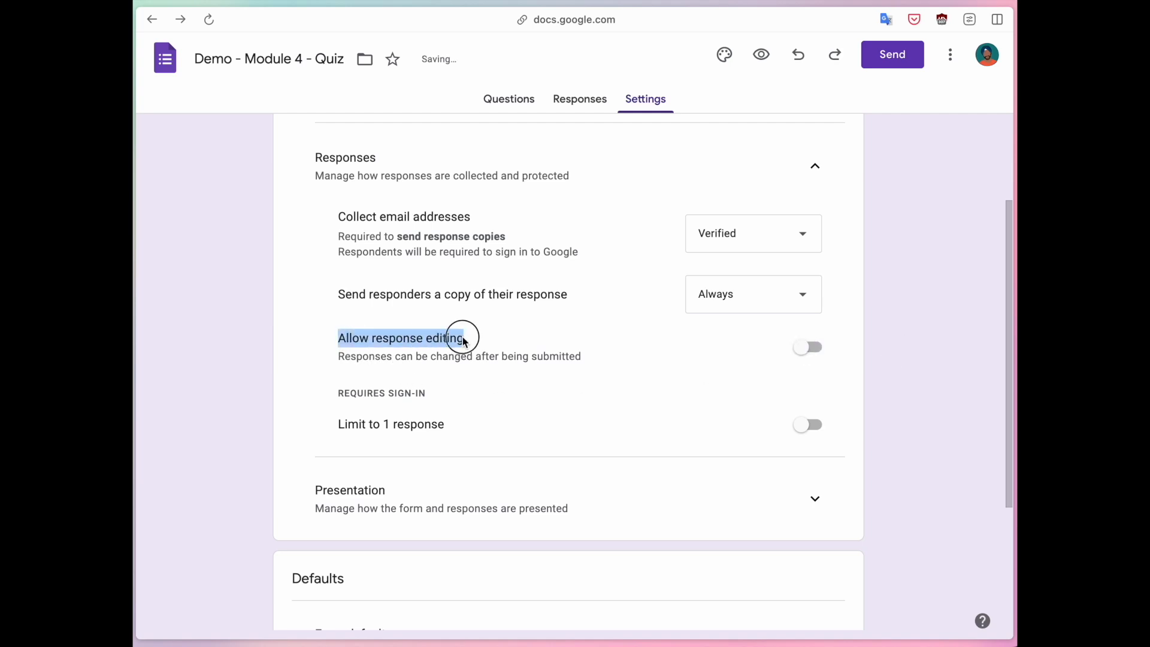
left_click(906, 345)
Try the Limit to 1 response toggle, switching it on and off again.
scroll(907, 345, "down", 2)
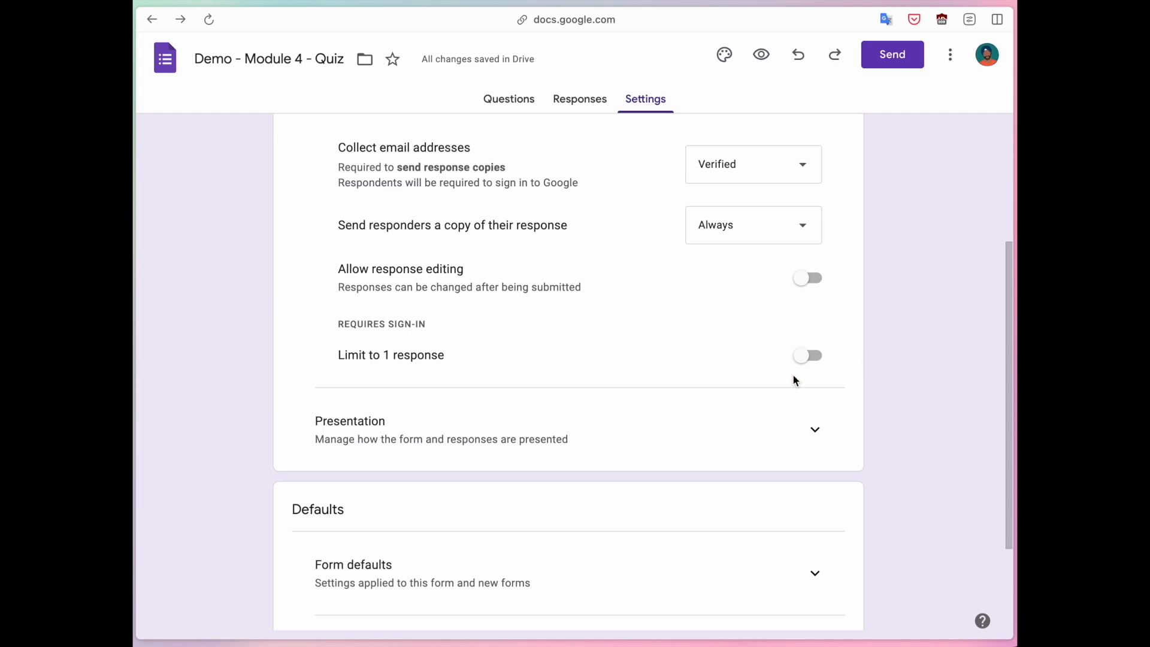
left_click_drag(341, 356, 439, 358)
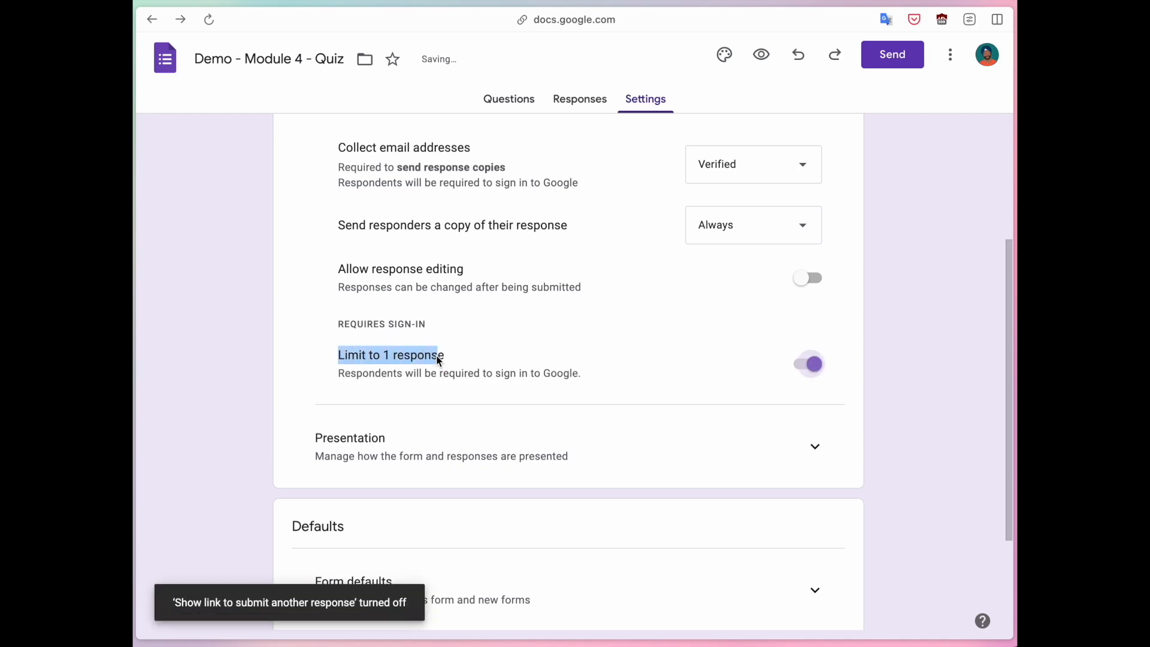
left_click(893, 377)
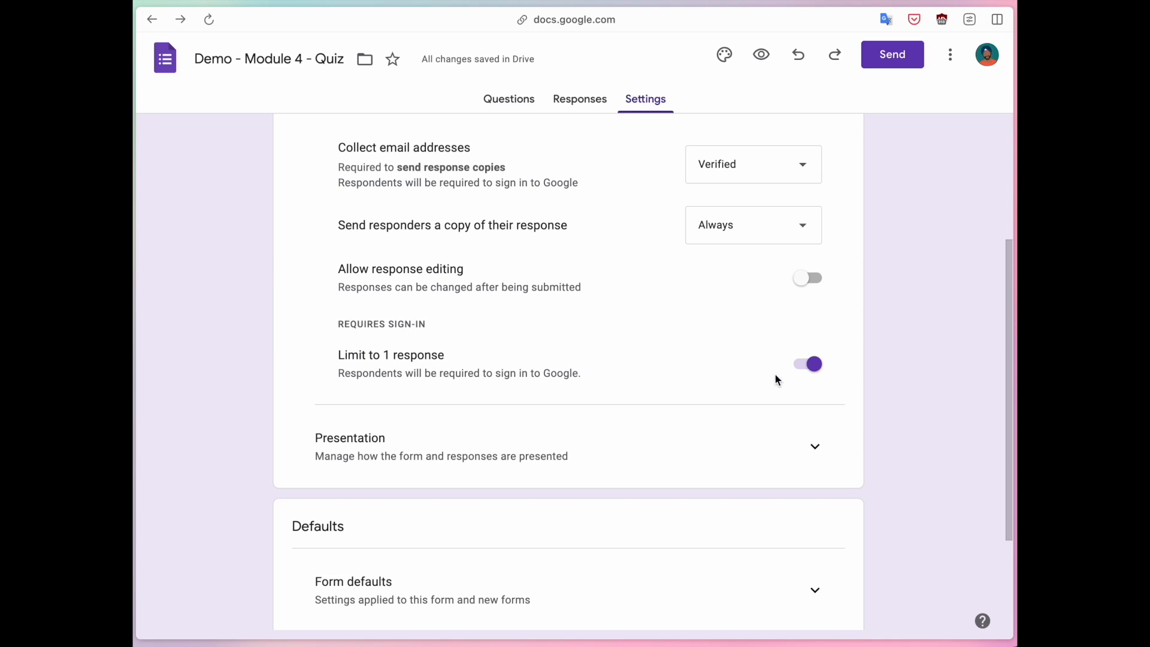
left_click_drag(473, 376, 560, 372)
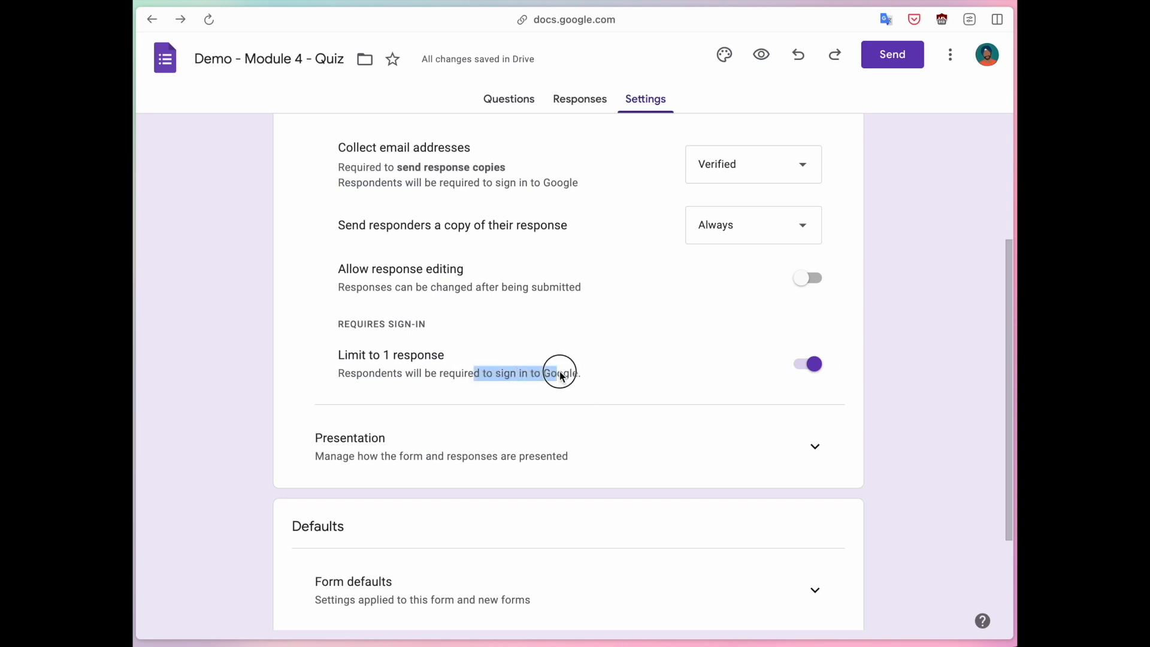
left_click(382, 357)
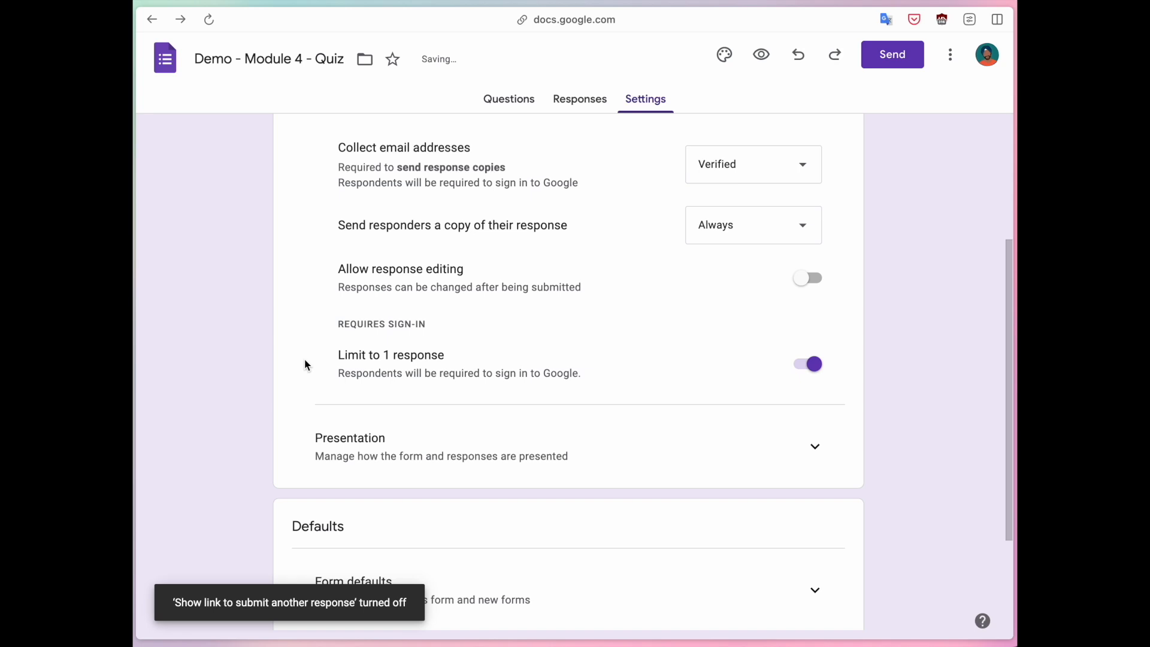
scroll(304, 360, "up", 2)
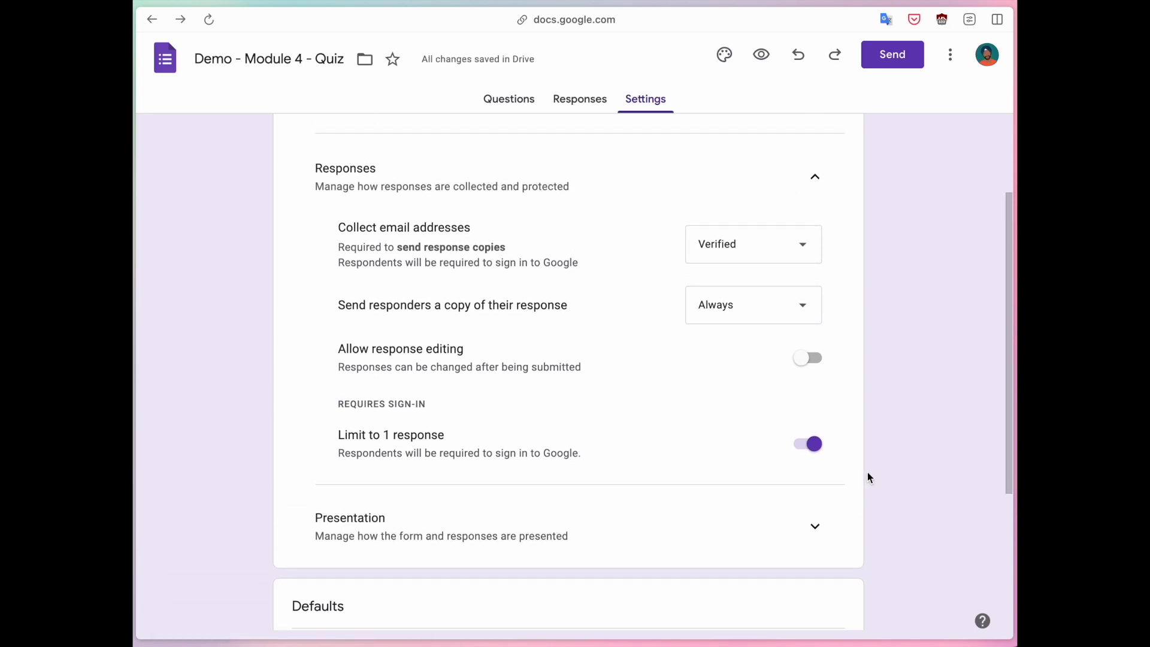
left_click(804, 444)
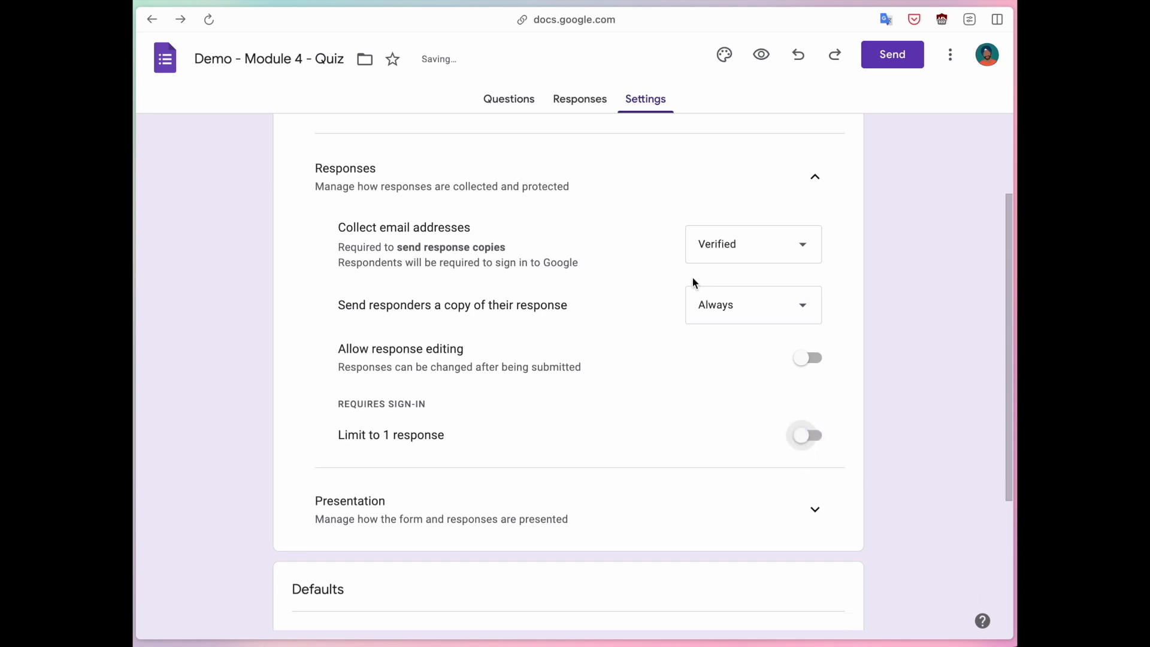
Keep email collection at Verified and turn on Limit to 1 response.
left_click(716, 246)
left_click(715, 251)
left_click_drag(357, 264, 556, 266)
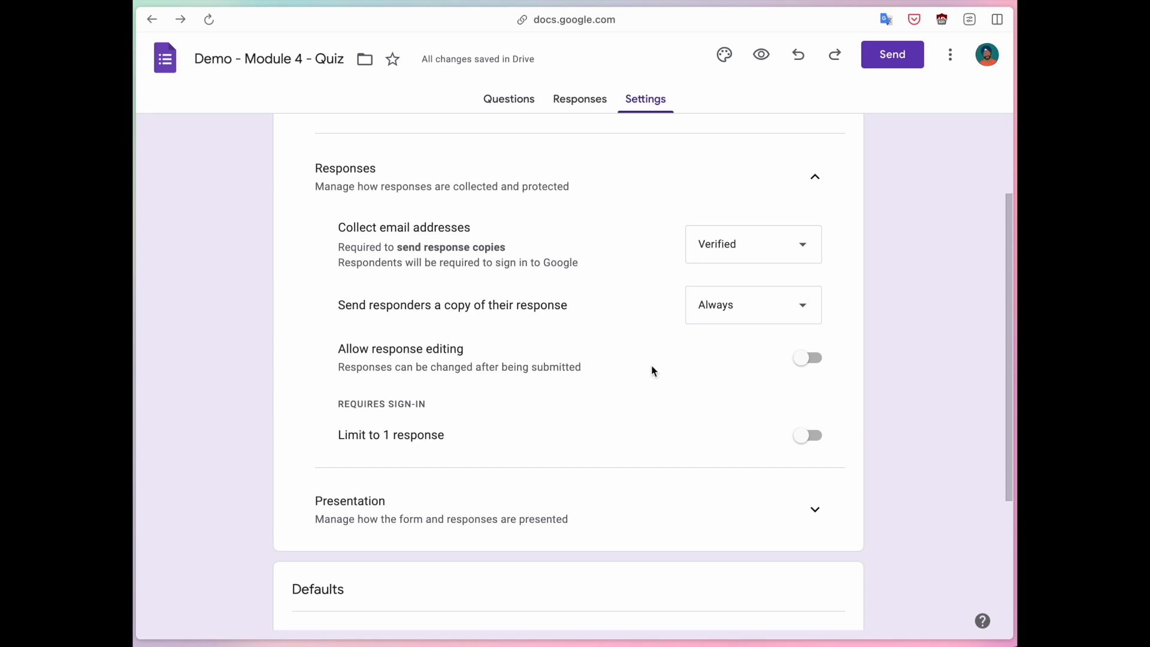
left_click(806, 434)
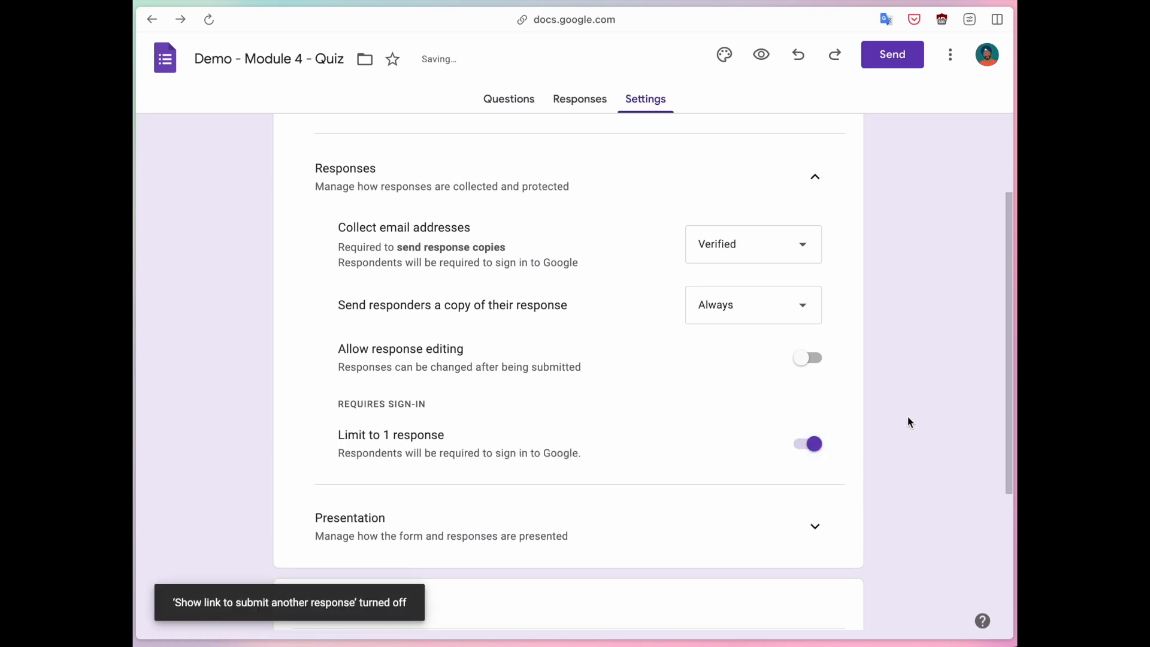
scroll(908, 422, "down", 2)
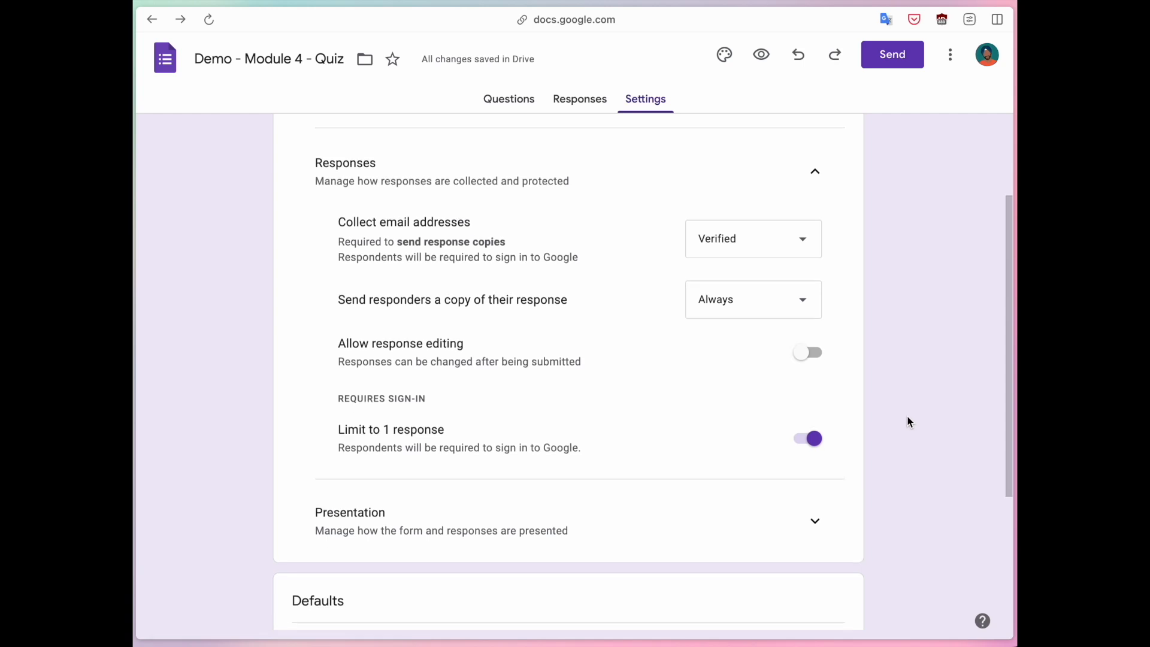
scroll(907, 423, "up", 3)
left_click(815, 191)
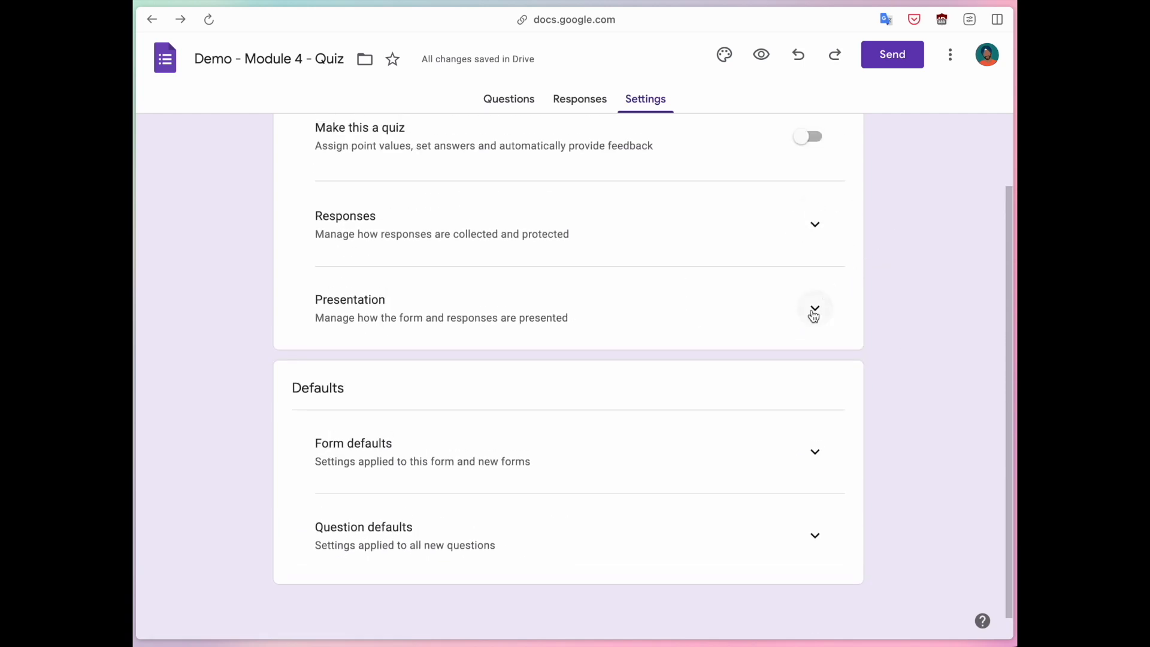
Turn on Show progress bar under Presentation, then return to the quiz's Questions page.
left_click(815, 309)
scroll(813, 316, "down", 2)
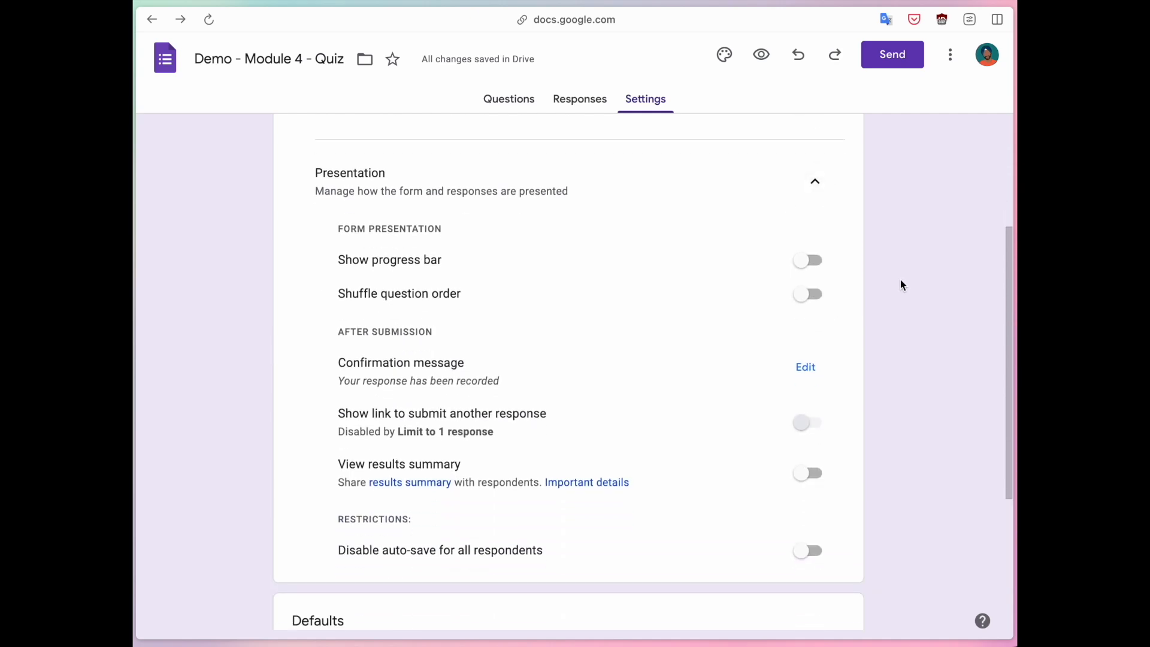
left_click(807, 260)
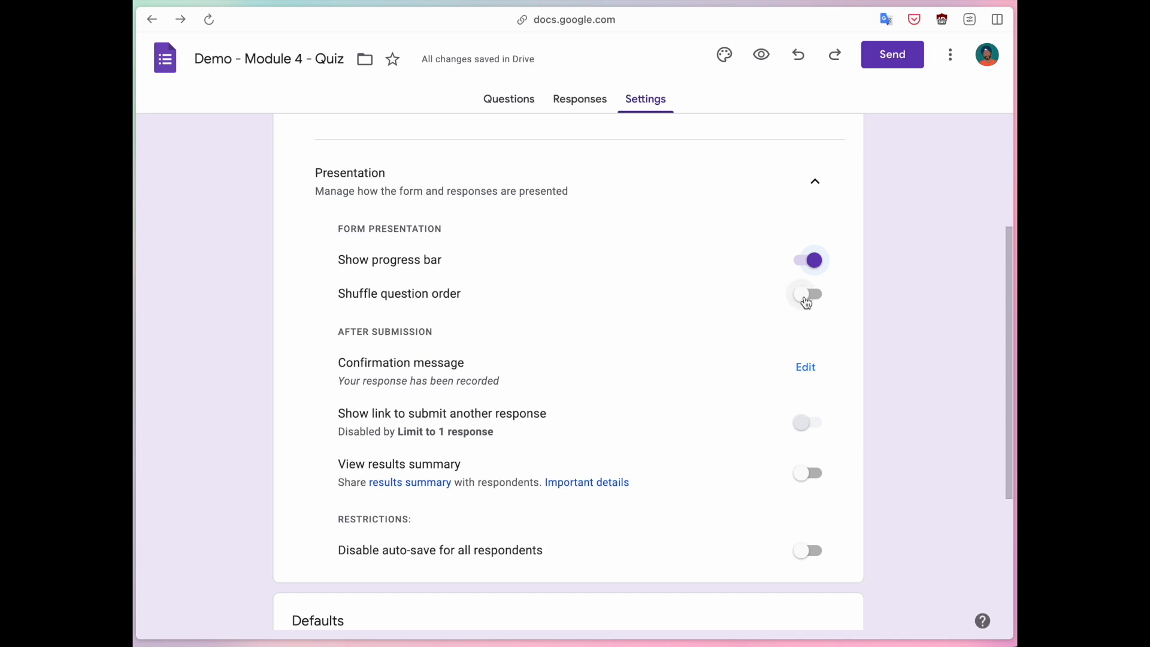
left_click(506, 101)
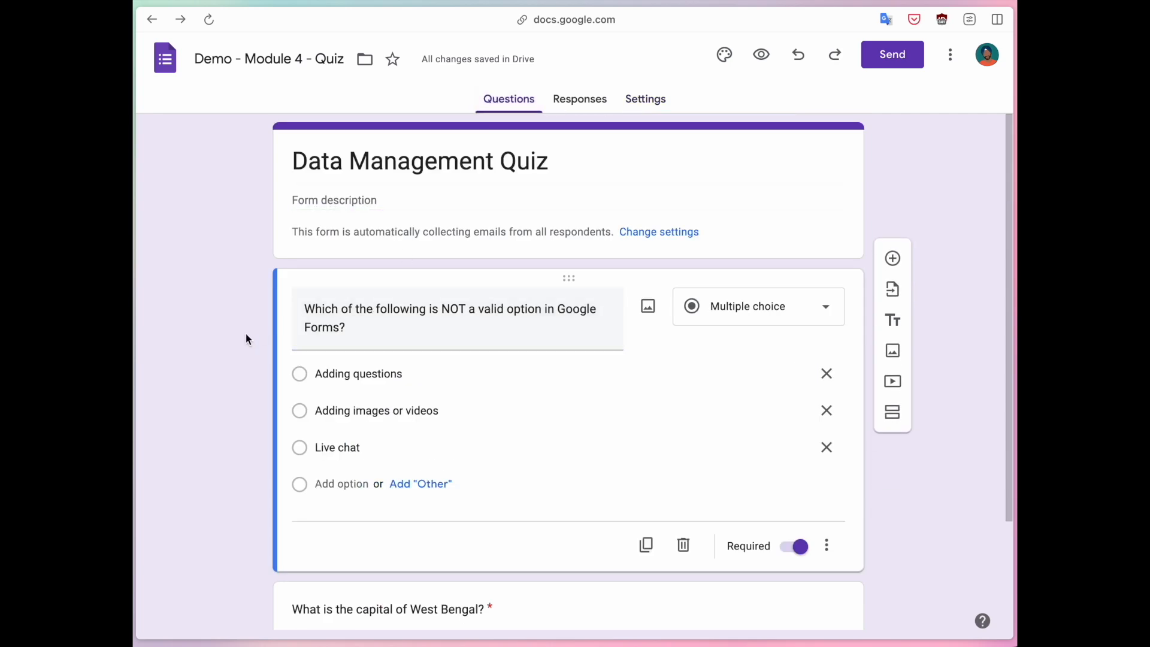
In Settings, switch on Shuffle question order under Presentation, keeping the progress bar on.
scroll(251, 330, "down", 1)
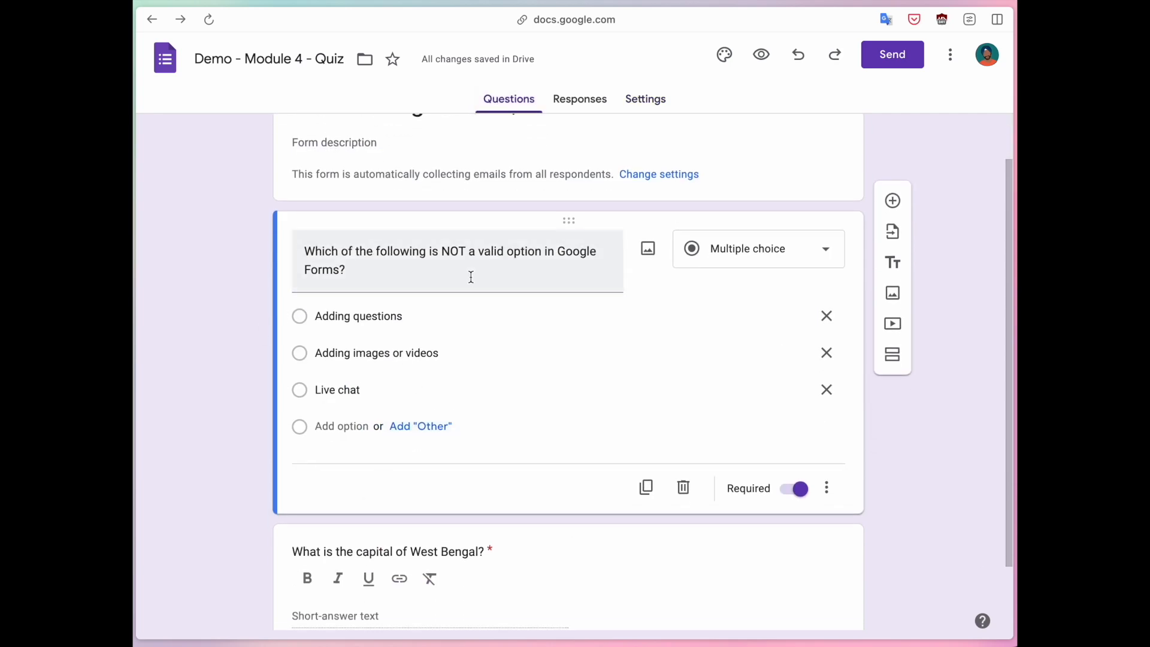
left_click(646, 99)
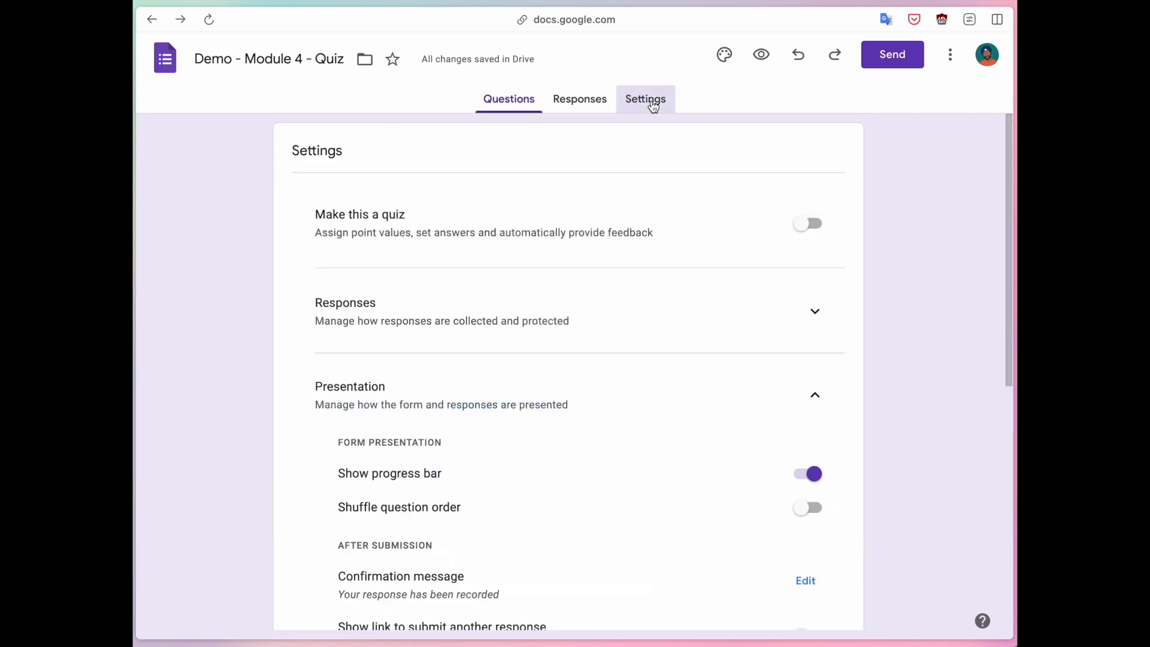
scroll(690, 321, "down", 2)
scroll(690, 321, "down", 1)
left_click(801, 310)
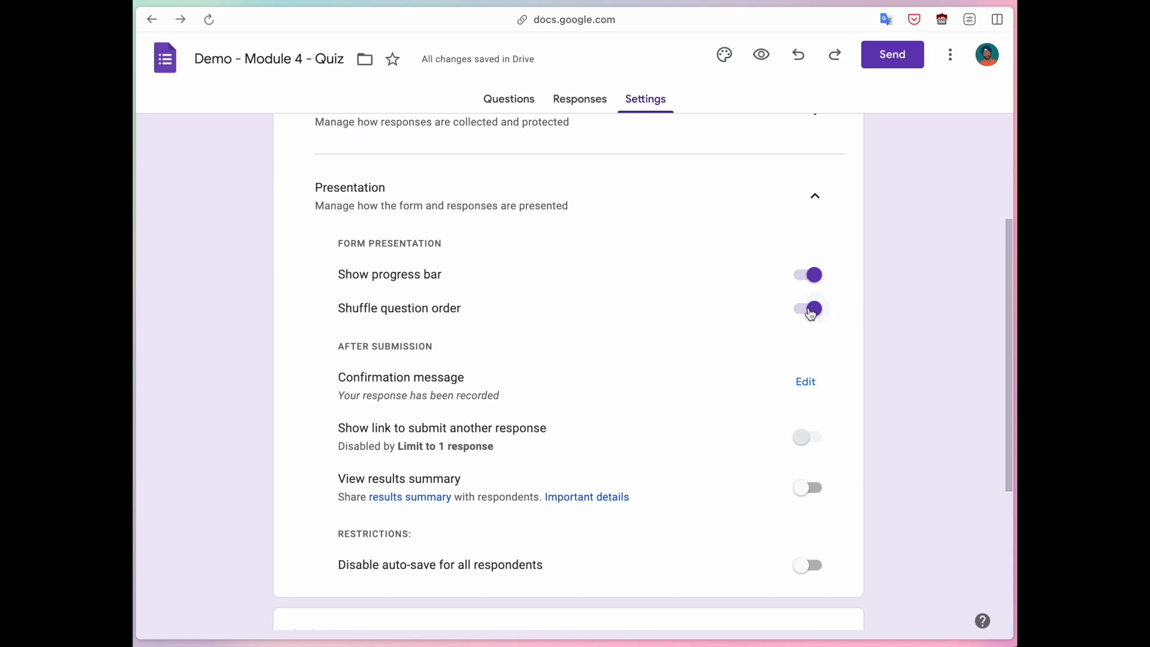
scroll(811, 313, "down", 1)
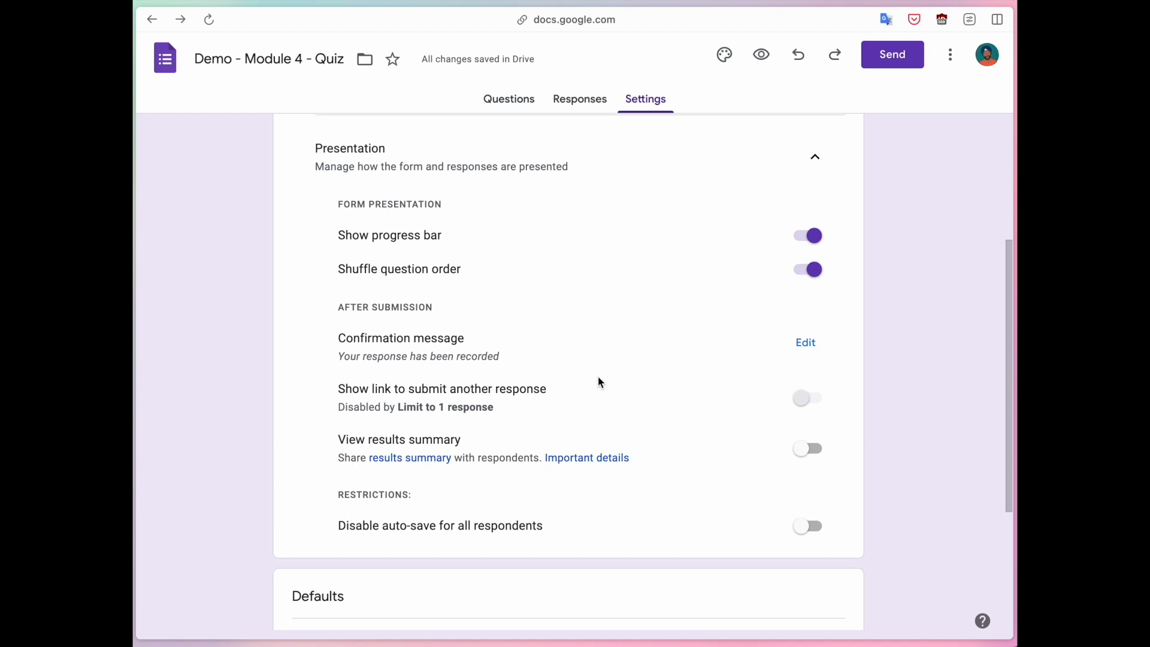
left_click_drag(334, 356, 509, 362)
left_click(509, 363)
scroll(623, 376, "down", 3)
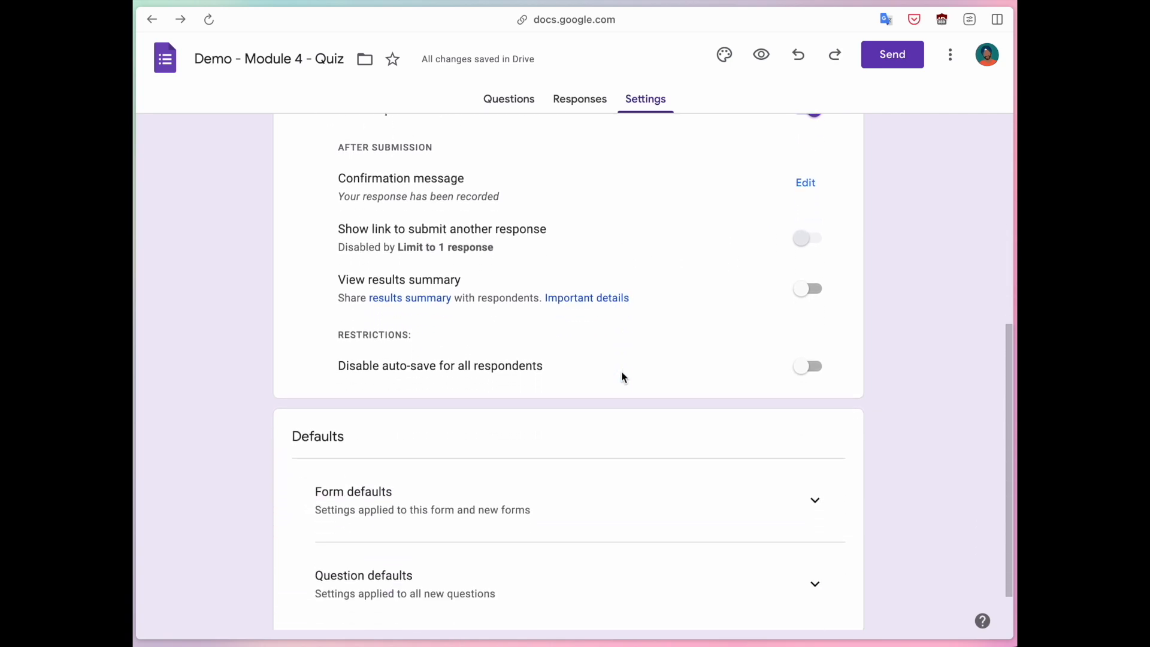
left_click_drag(342, 367, 515, 367)
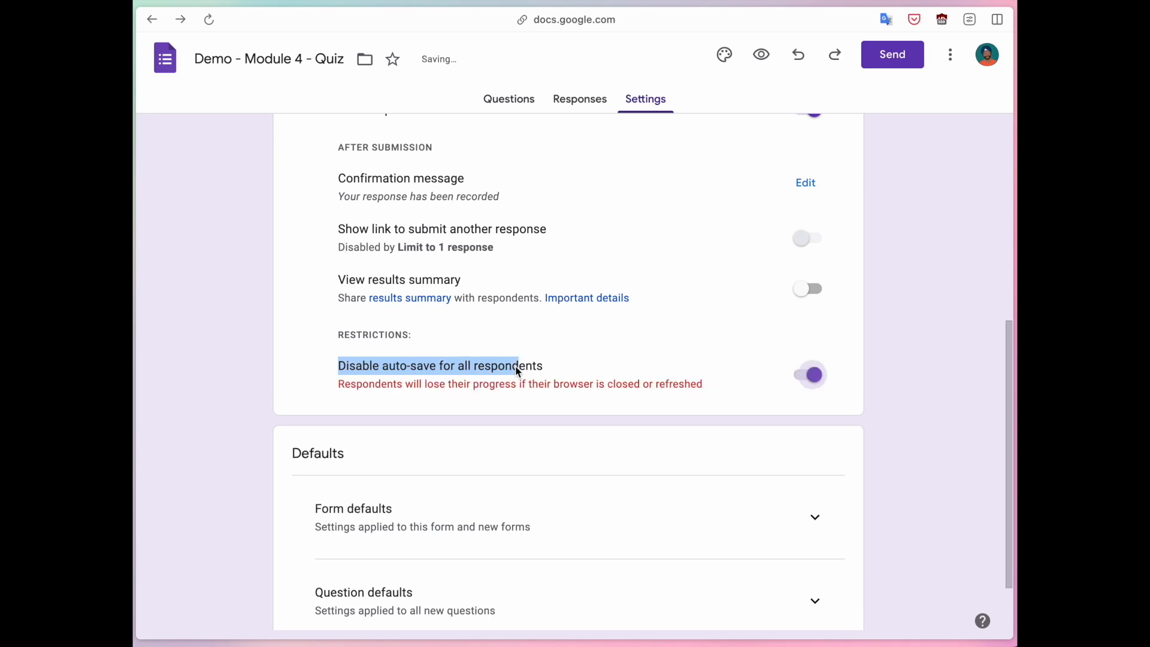
left_click(517, 369)
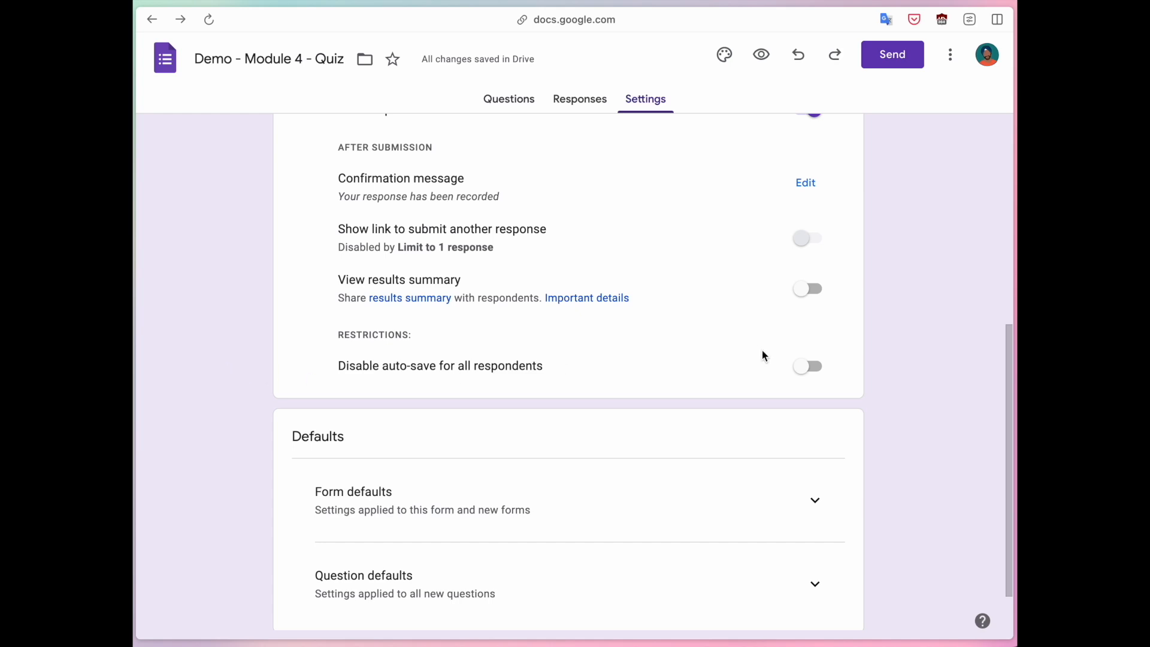
left_click(809, 367)
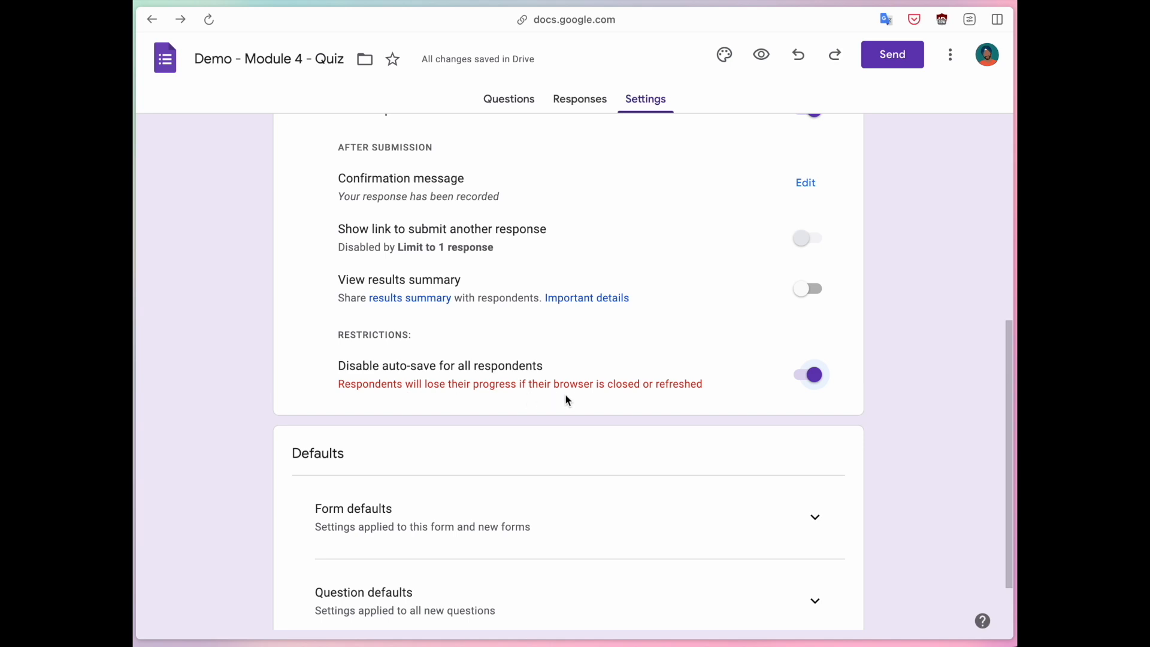
left_click(817, 382)
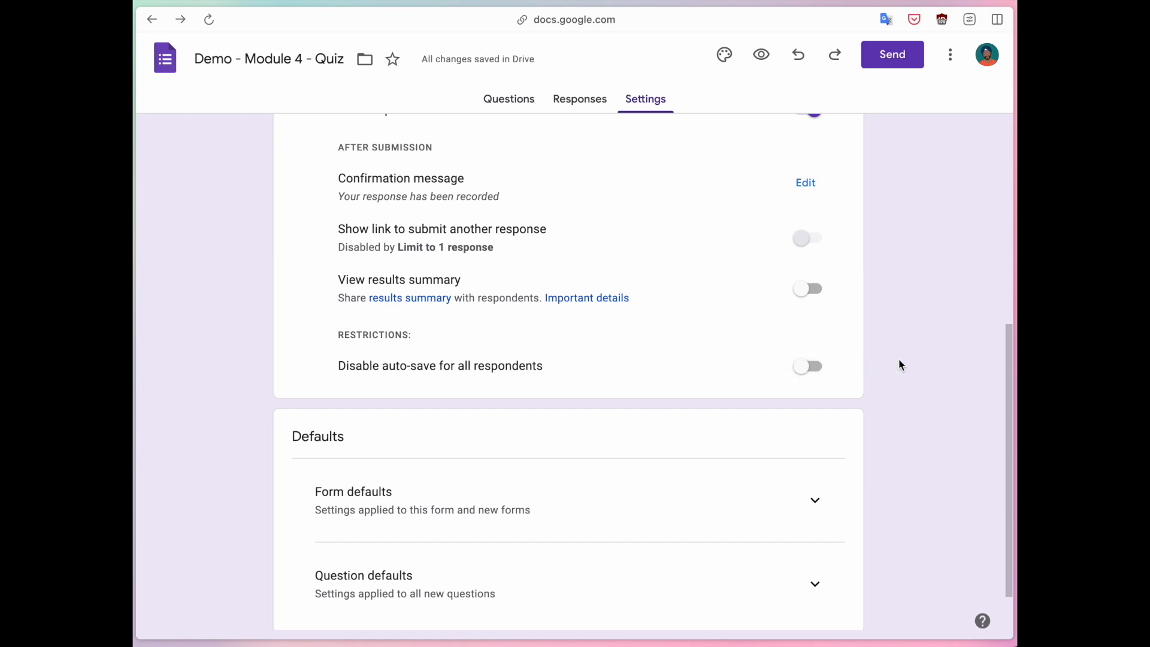
scroll(899, 364, "down", 2)
scroll(899, 364, "up", 5)
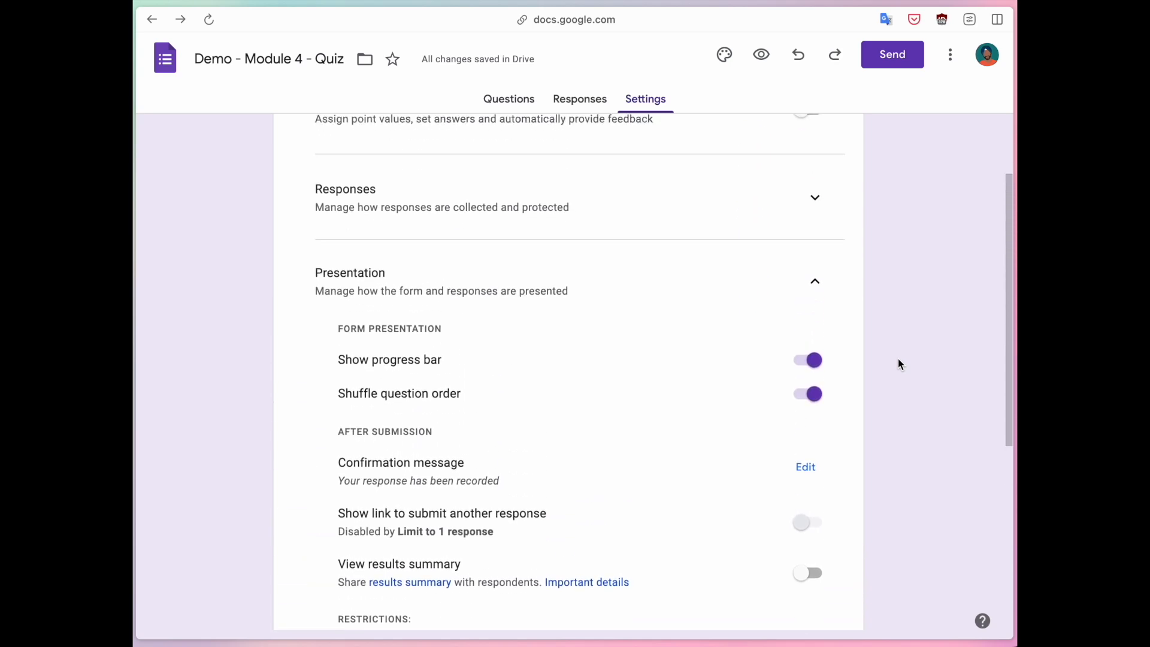
scroll(897, 358, "up", 2)
Collapse the Presentation section and bring up the Send form dialog.
left_click(815, 393)
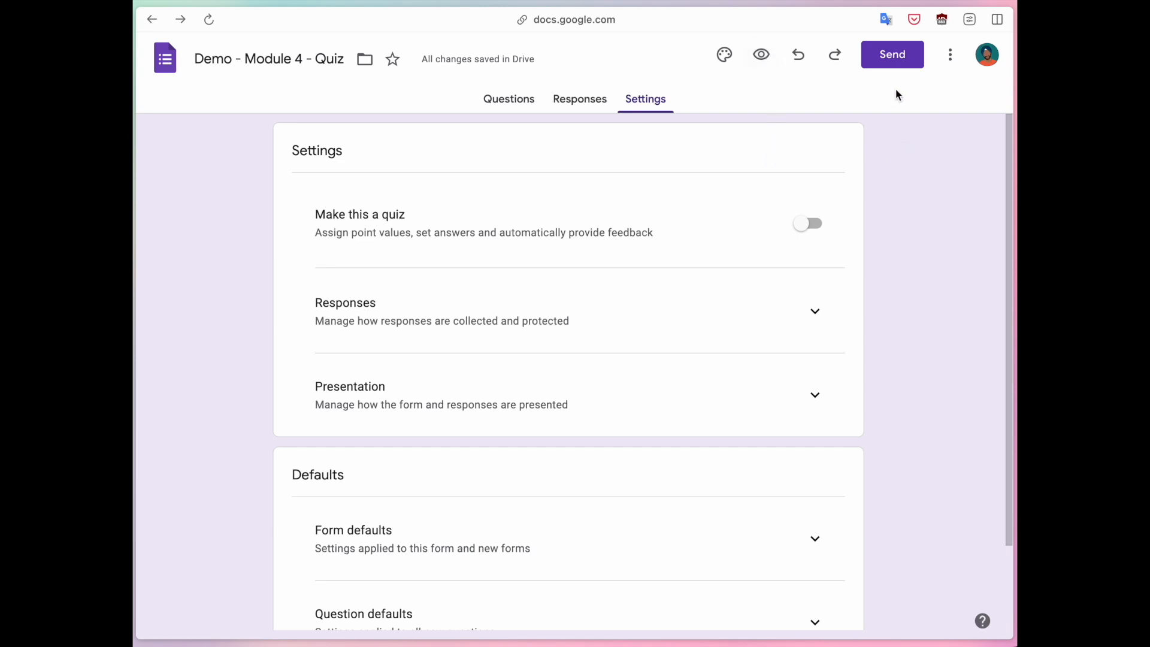
left_click(891, 60)
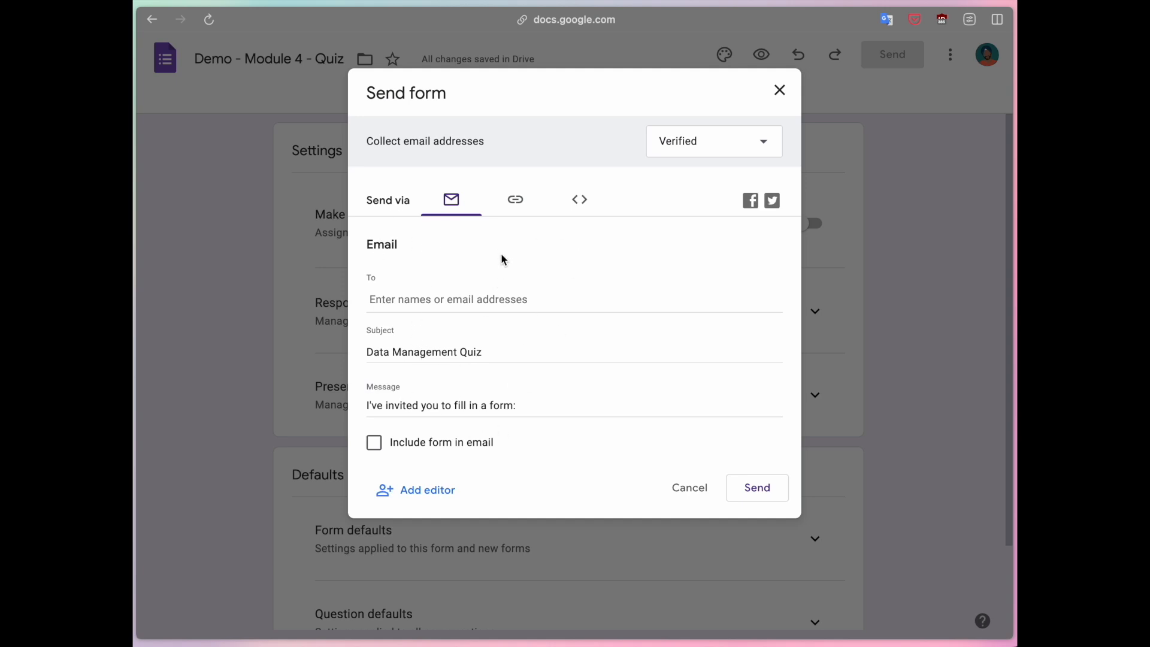
Copy the quiz's shortened forms.gle link to the clipboard, then close Send form.
left_click(518, 205)
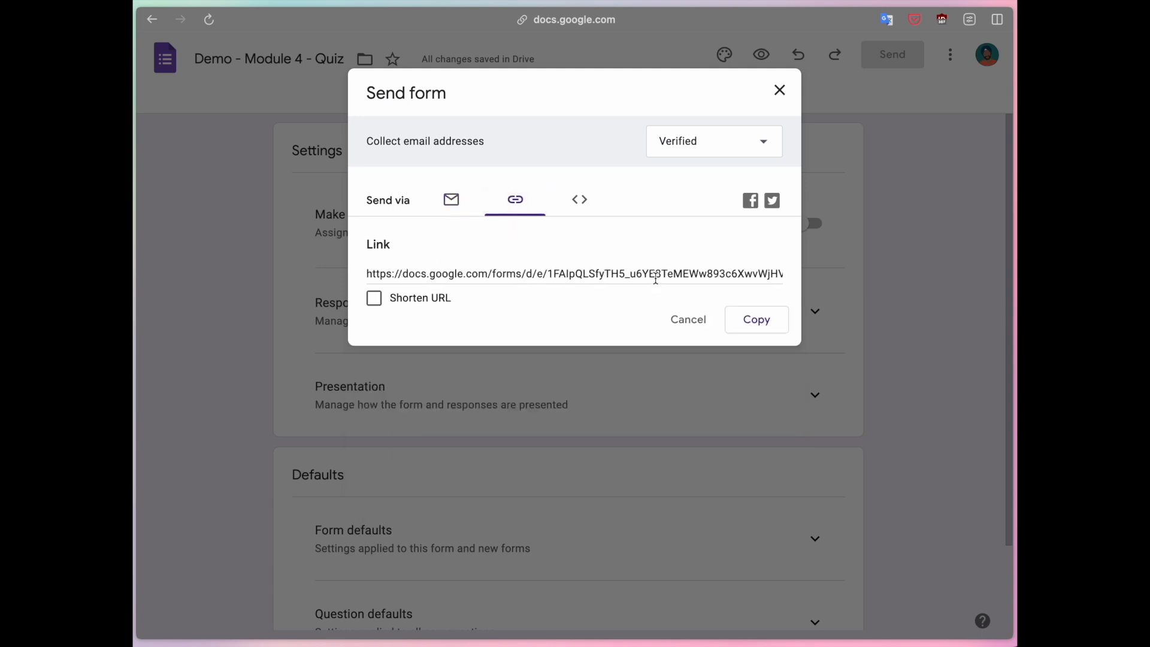
left_click(374, 300)
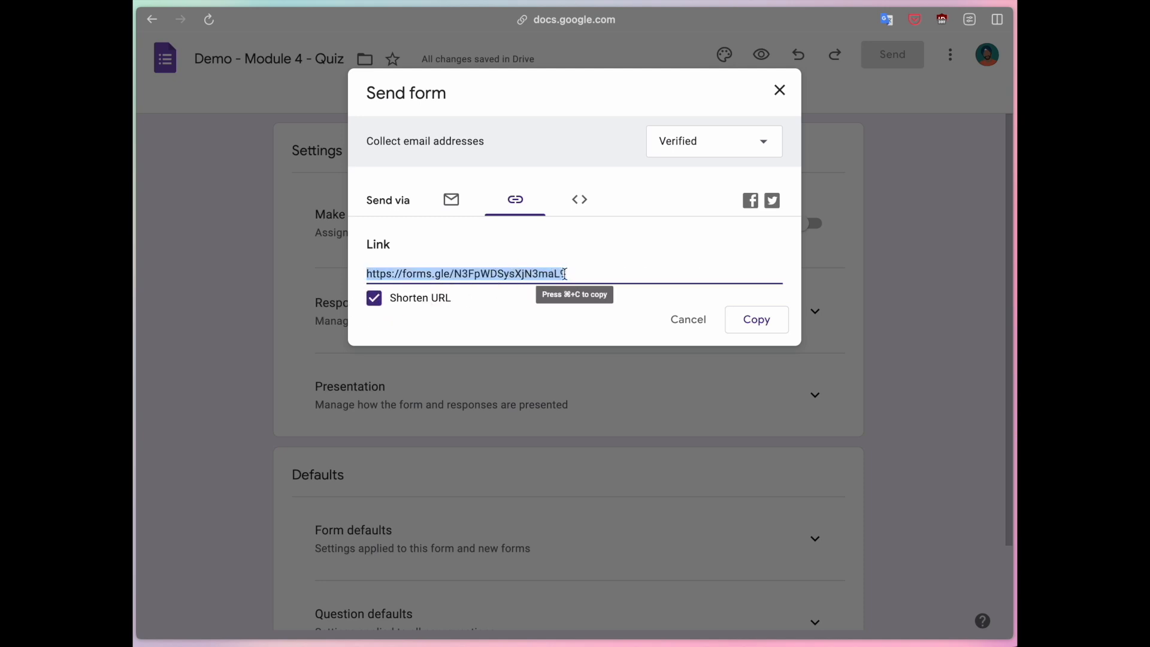
left_click(760, 324)
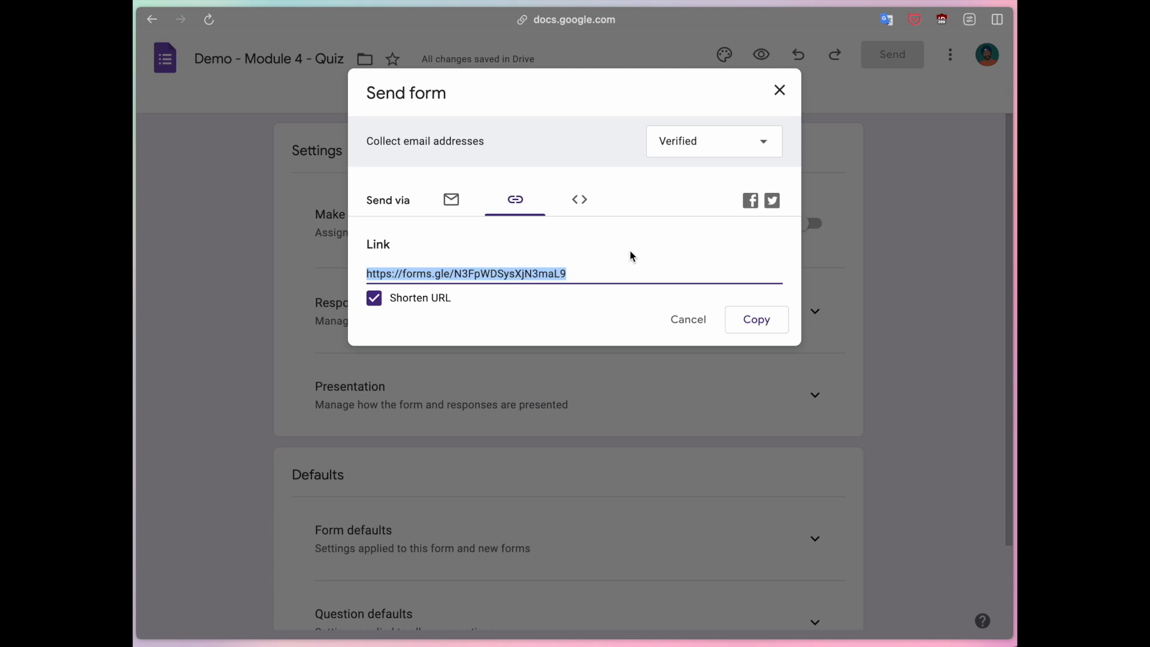
left_click(753, 324)
left_click(780, 96)
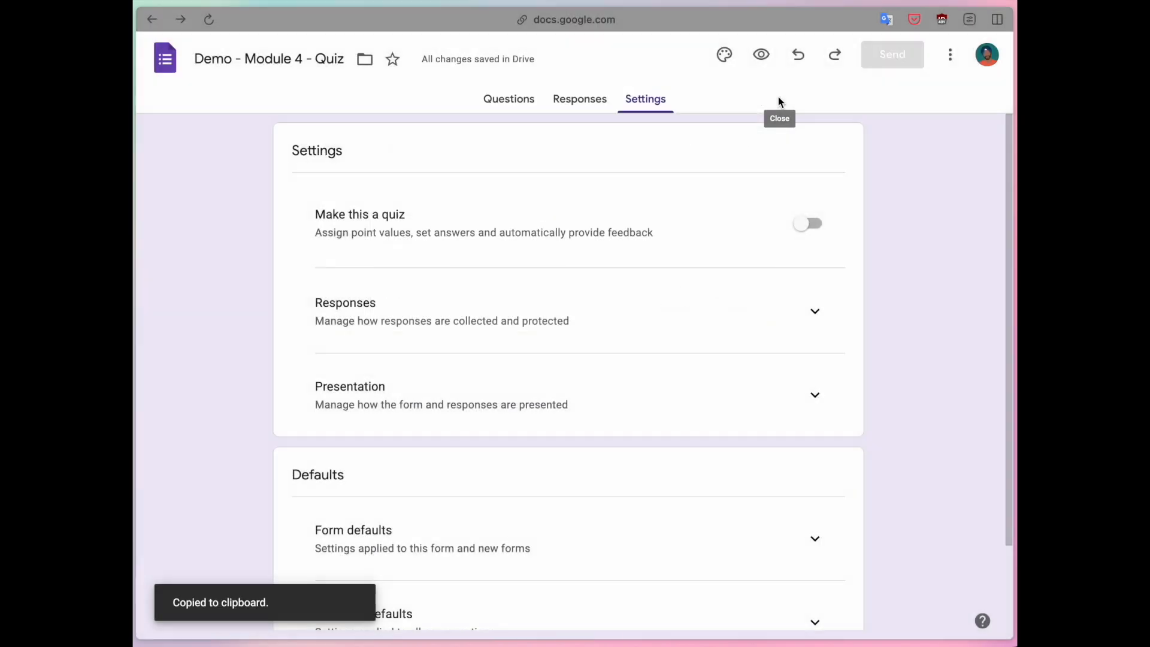
key("super+t")
key("super+v")
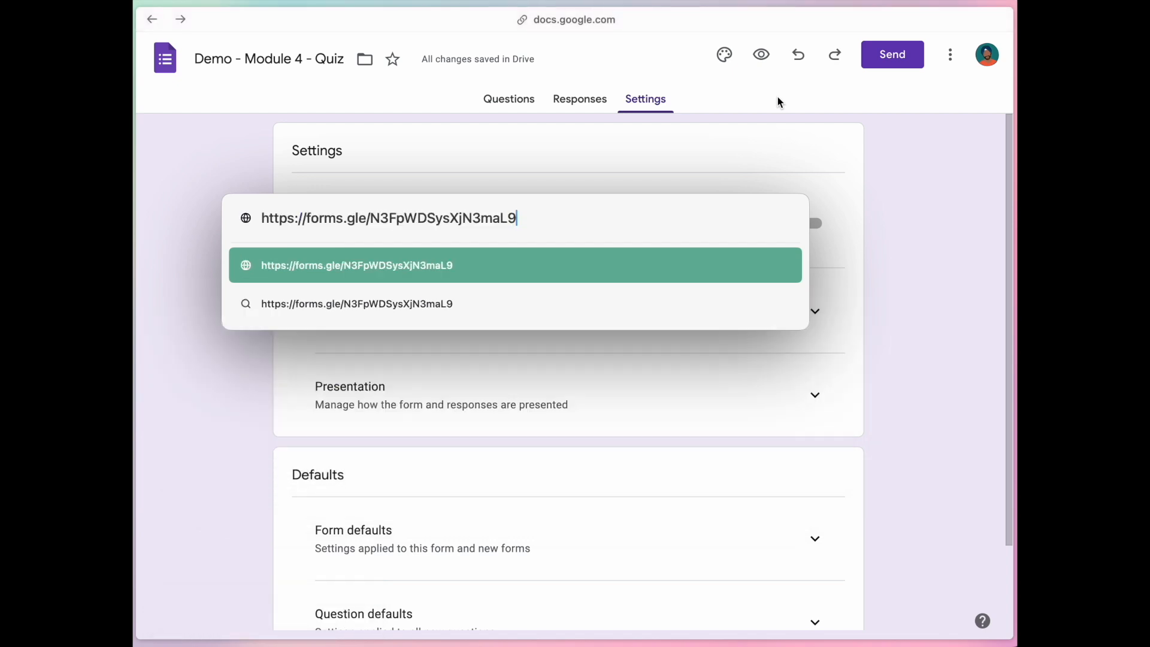
key("Return")
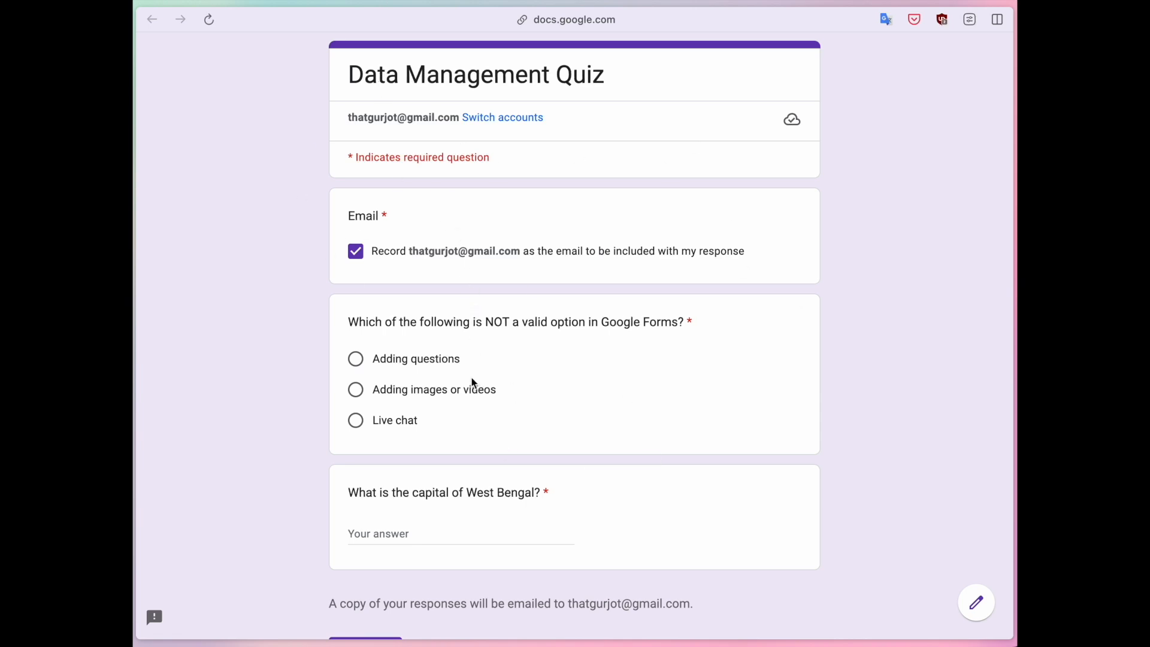
scroll(306, 339, "down", 1)
scroll(306, 338, "up", 1)
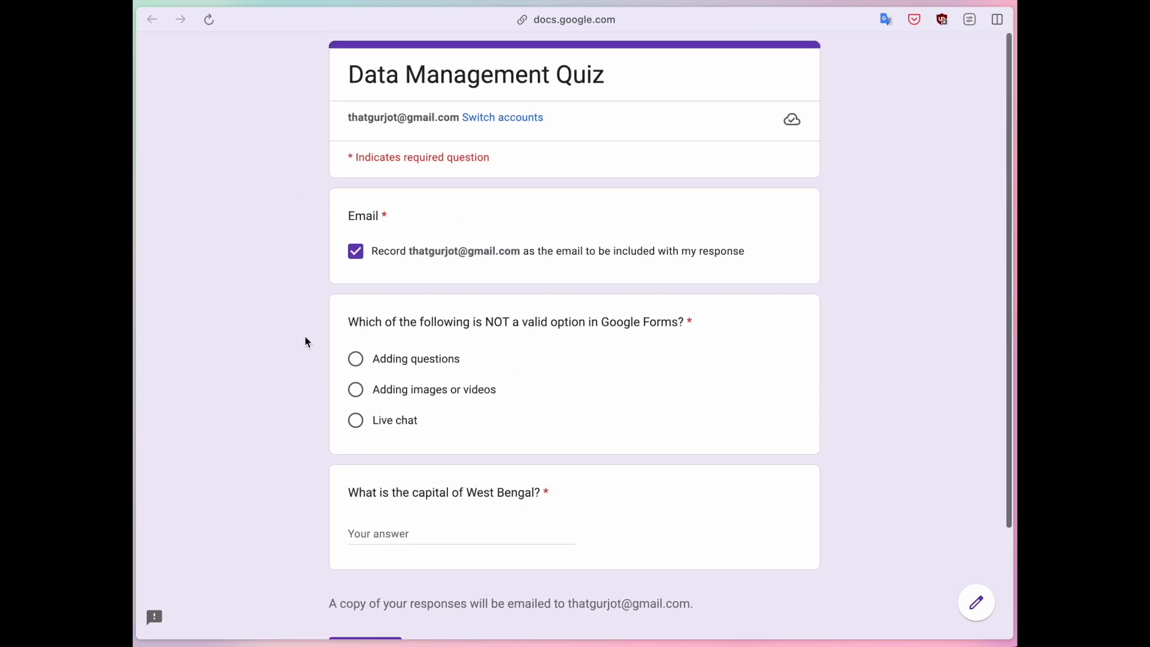
key("super+w")
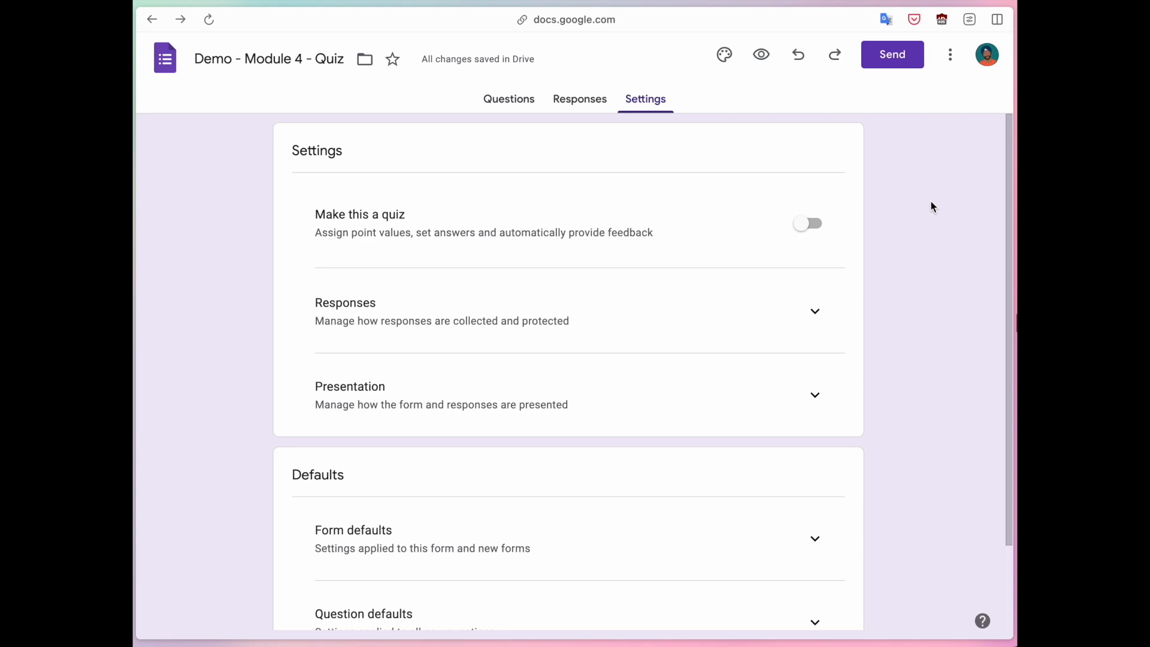
left_click(951, 55)
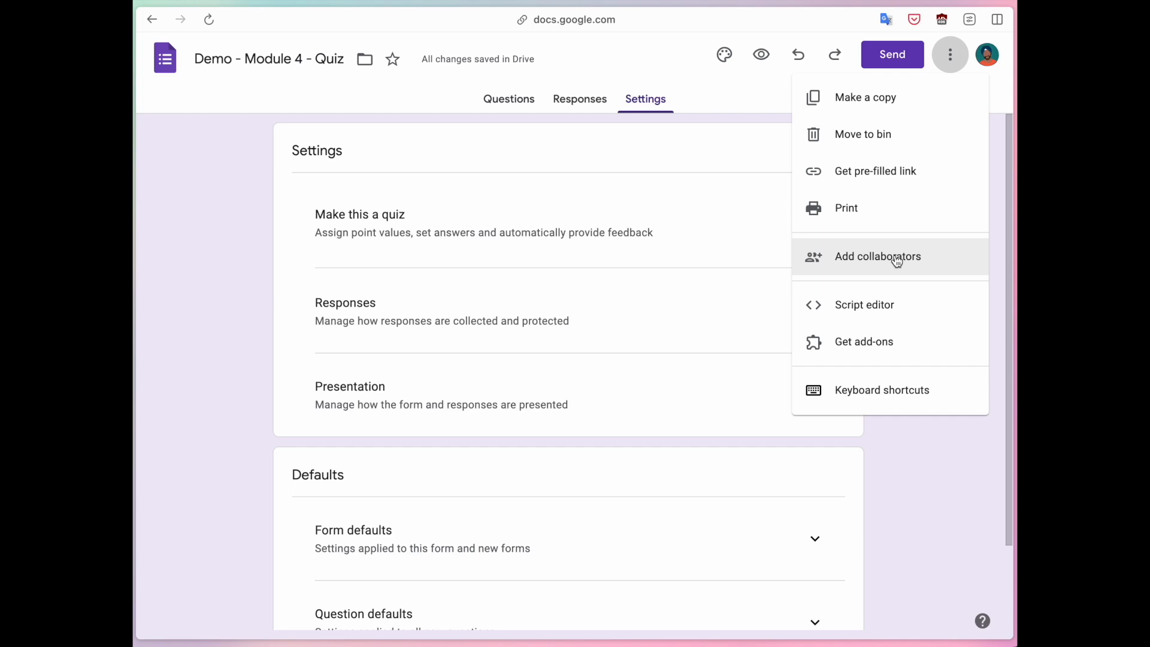
left_click(941, 263)
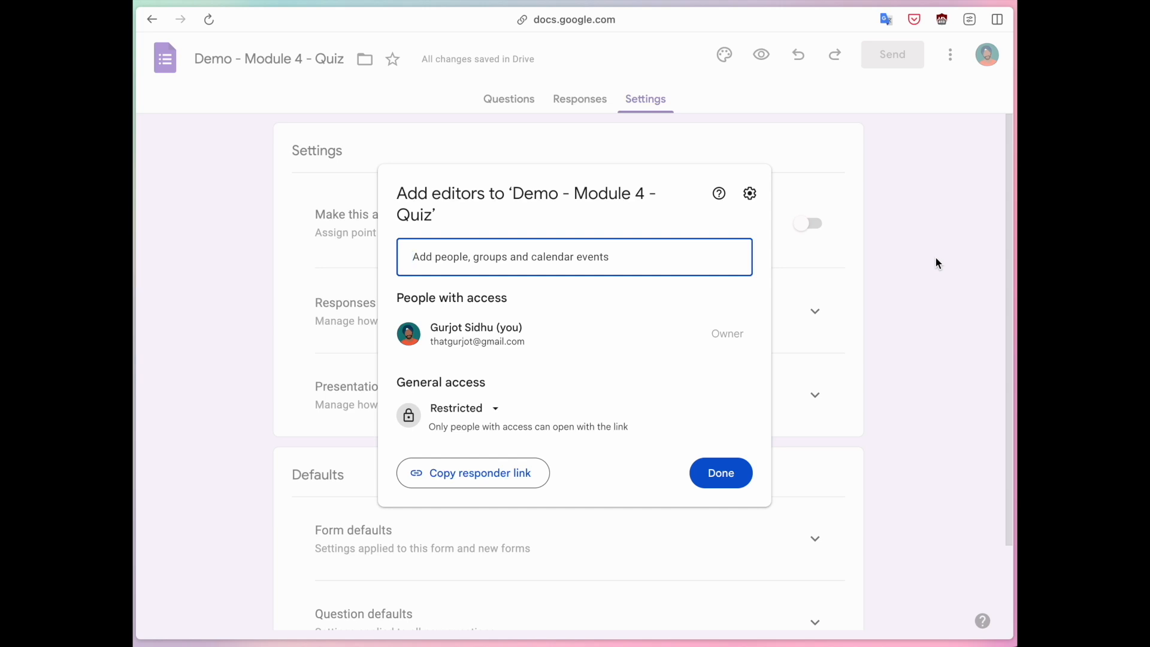
left_click_drag(402, 192, 483, 193)
left_click(517, 194)
left_click(574, 256)
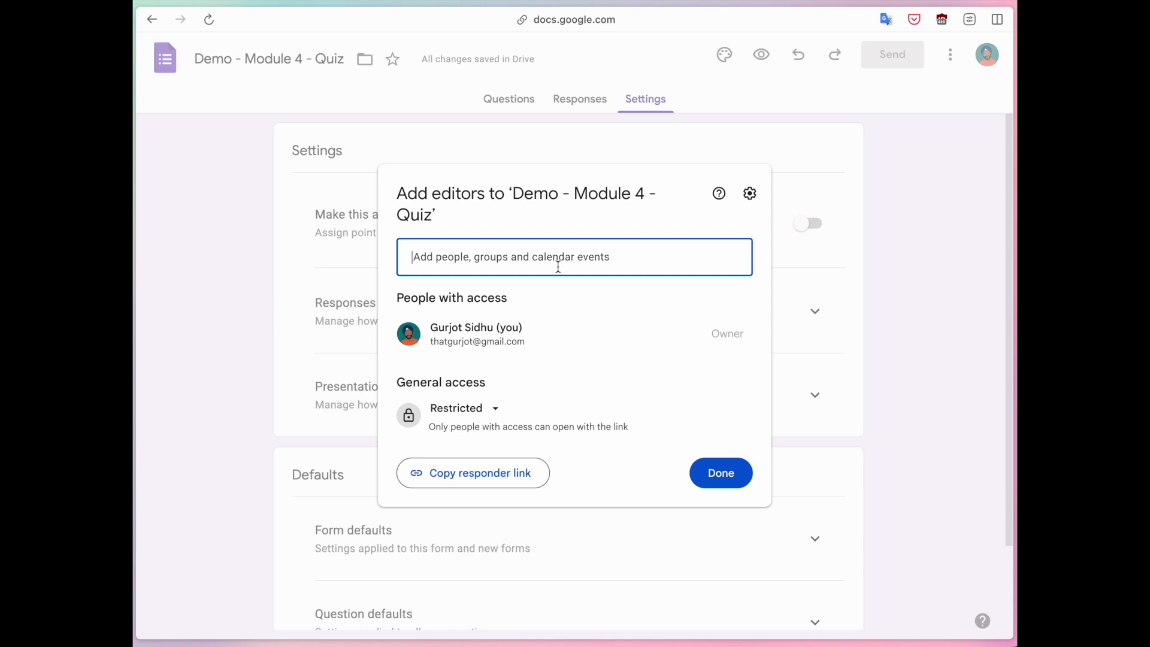
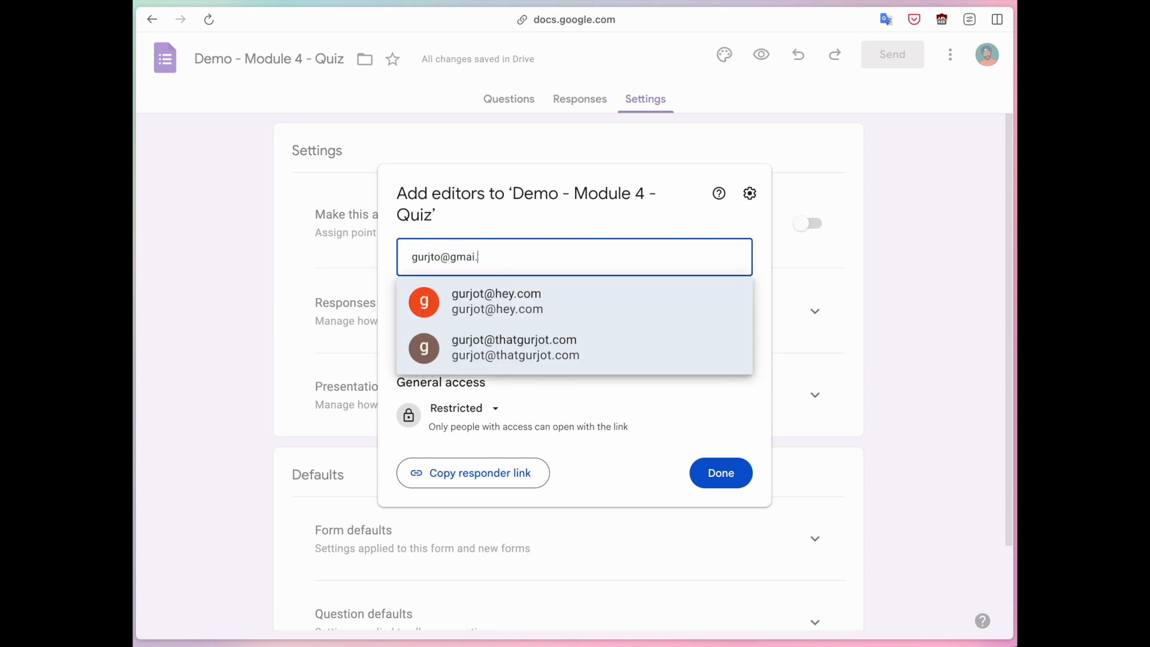
key("Return")
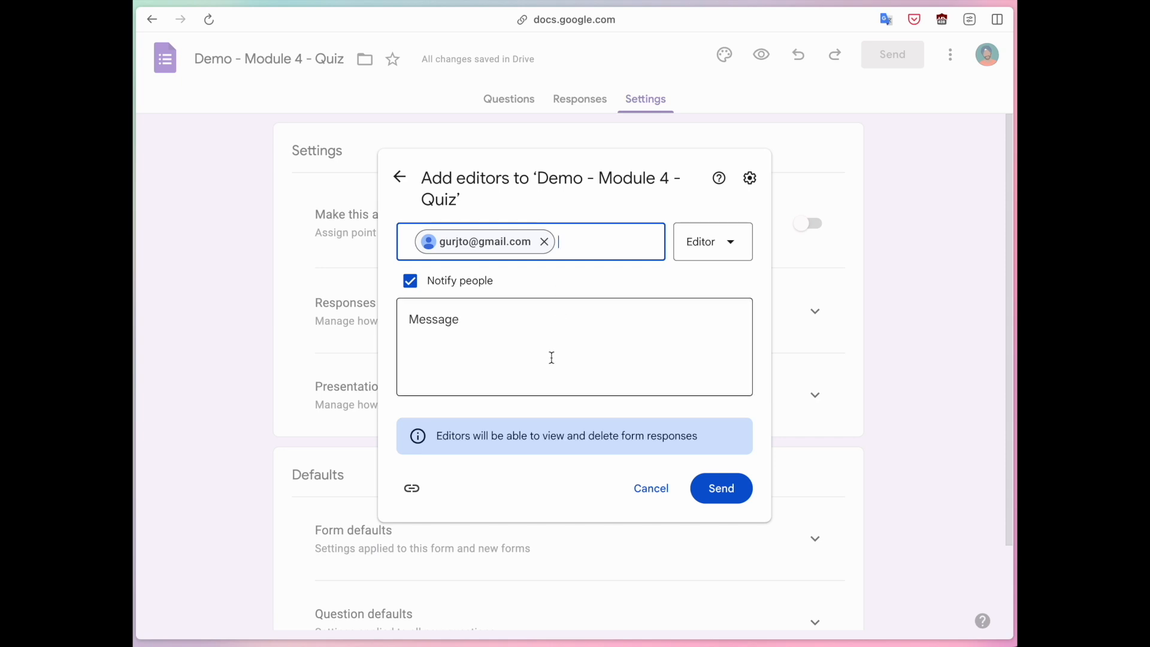
left_click(714, 253)
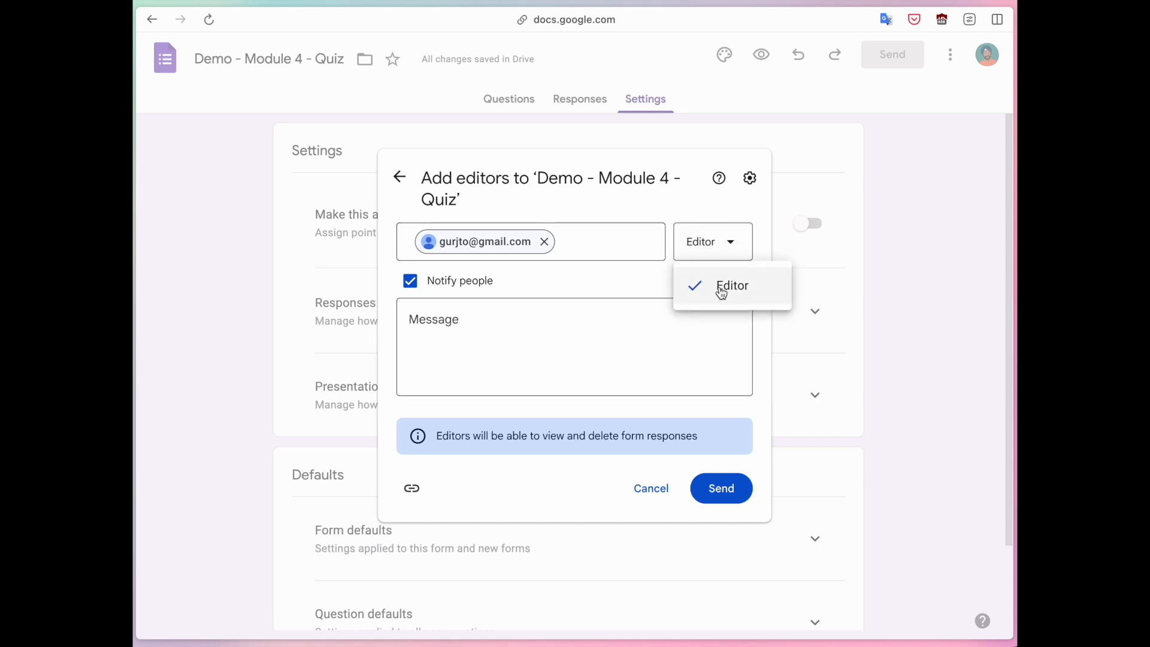
left_click(687, 280)
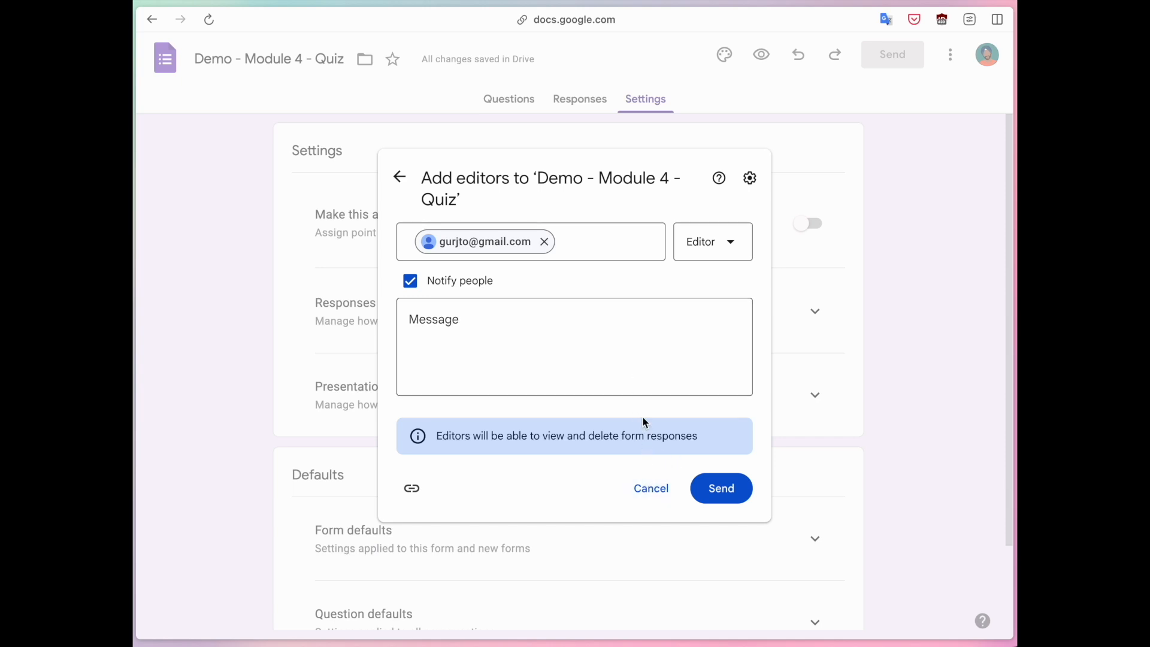
left_click(652, 486)
left_click(857, 194)
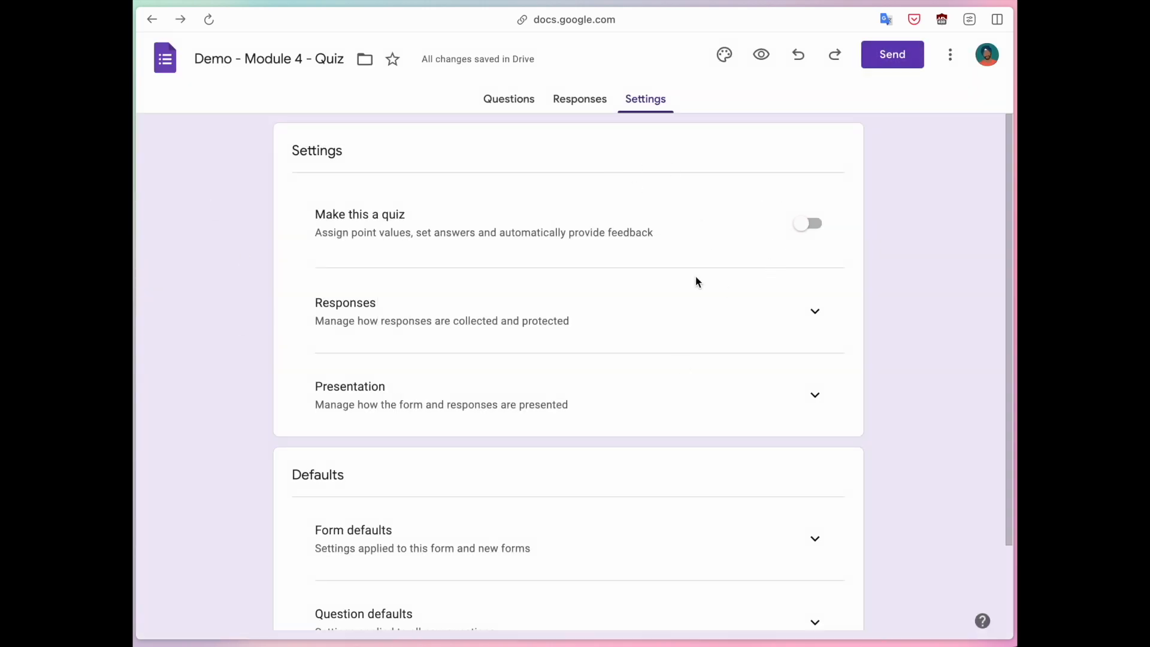
Return to the Questions view, briefly checking and closing the Send dialog and three-dot menu.
left_click(504, 104)
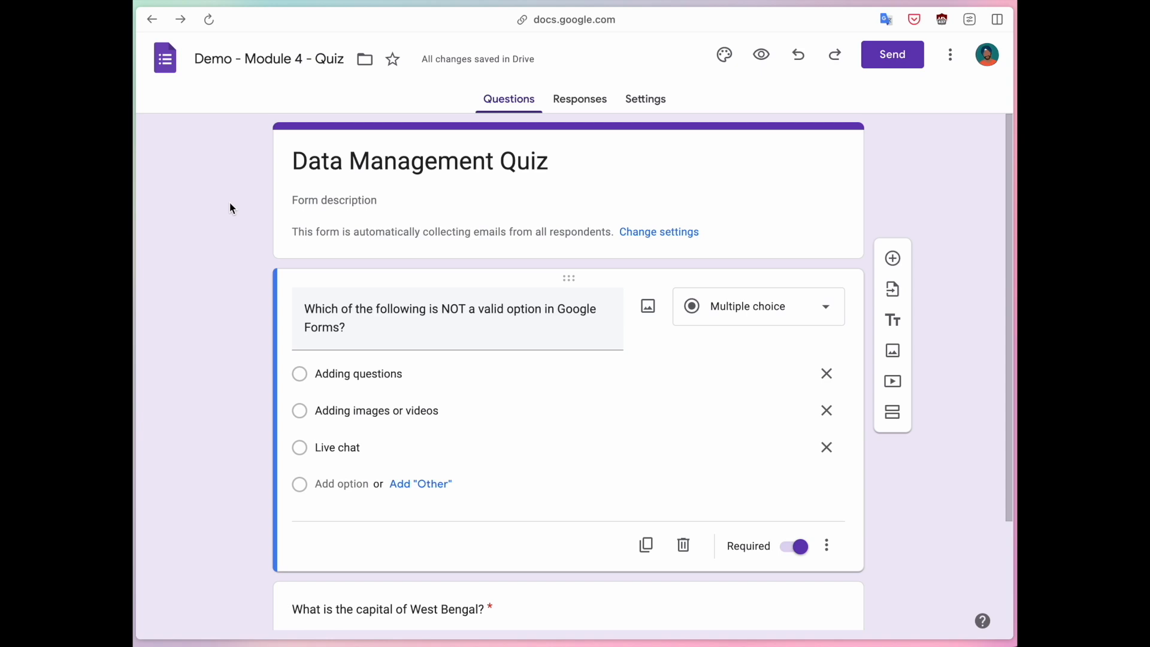
left_click(909, 56)
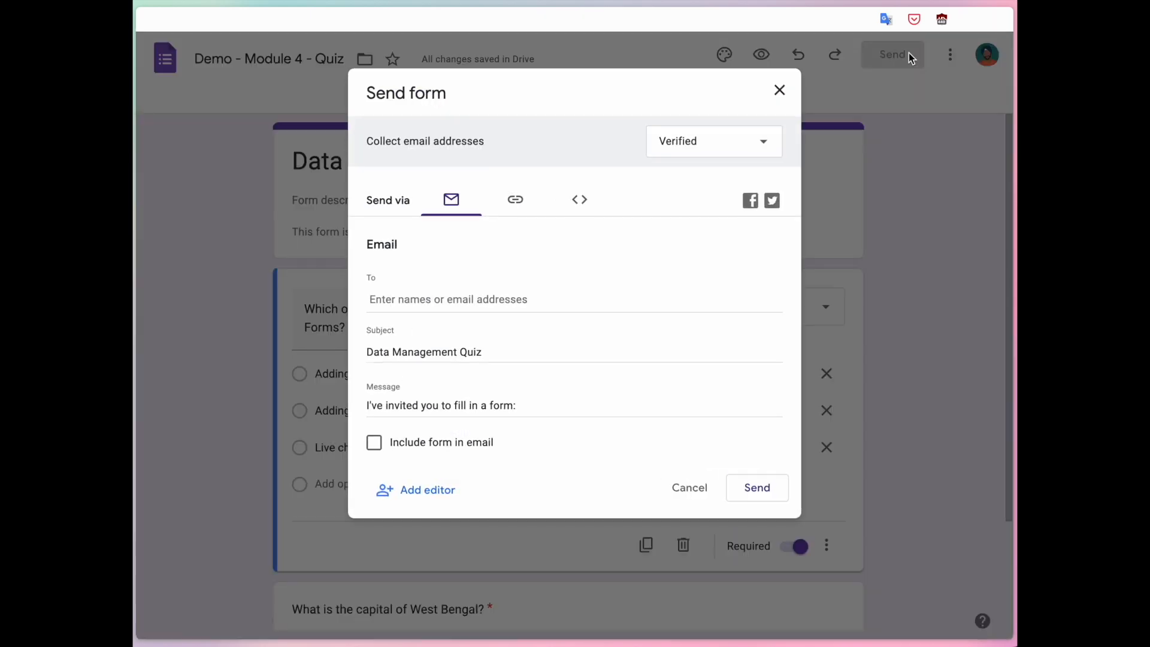
left_click(774, 88)
left_click(950, 56)
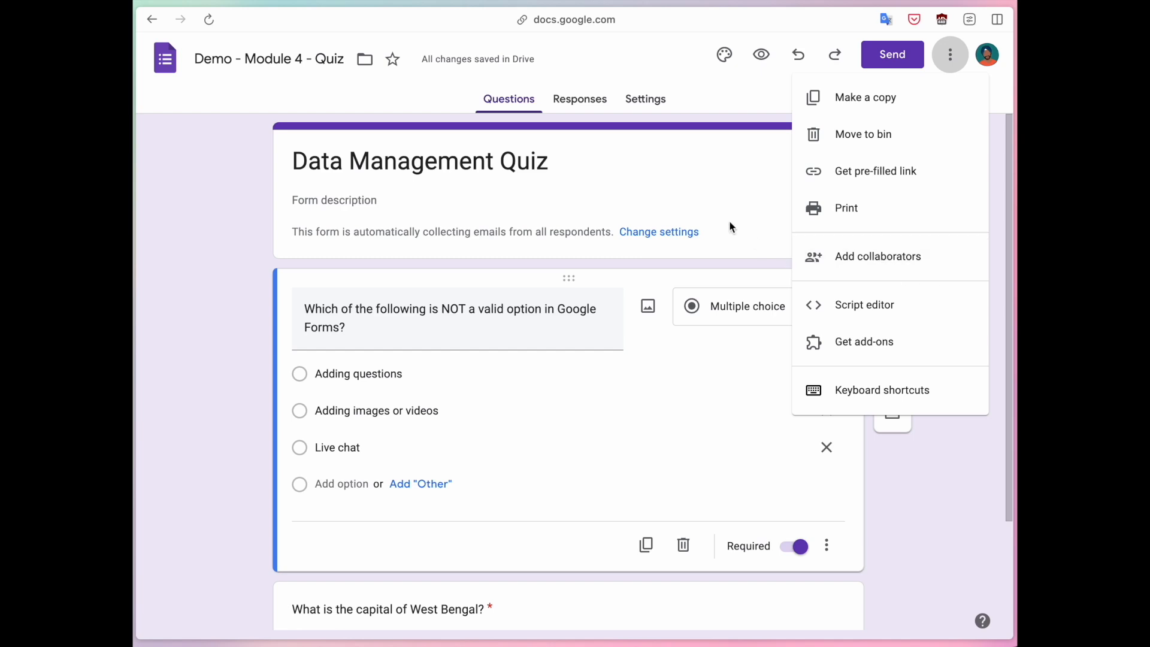
left_click(231, 239)
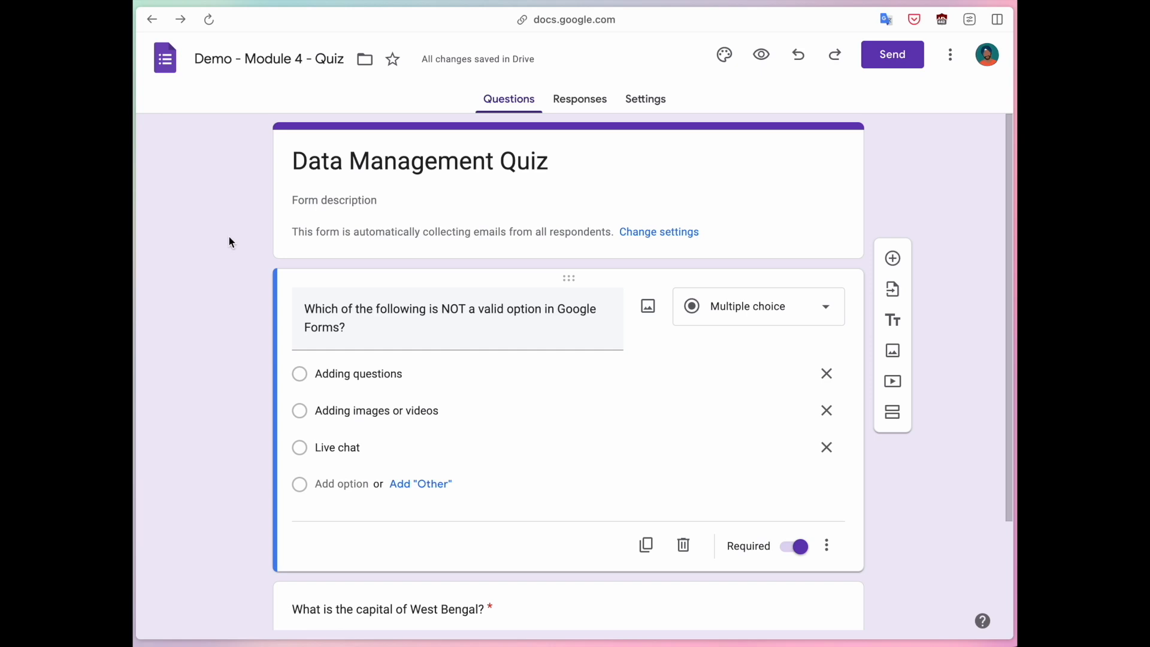